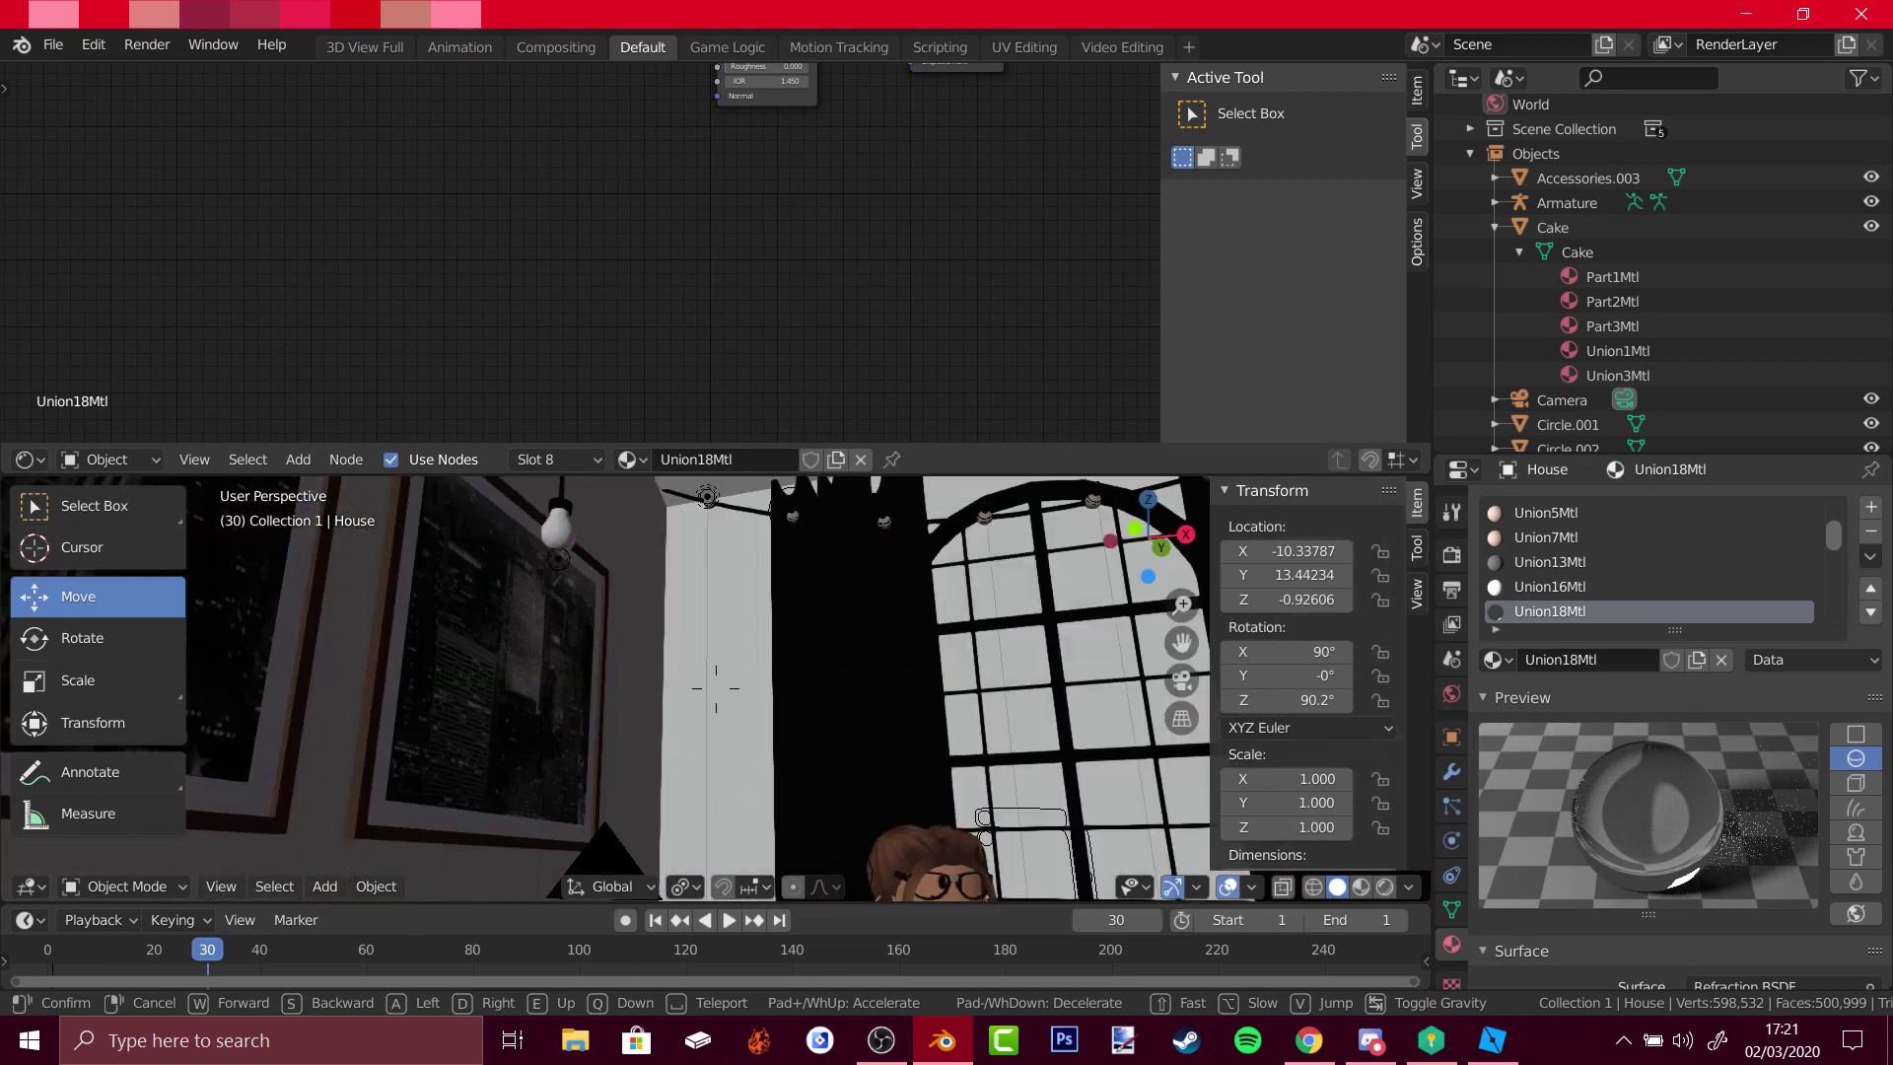
key("w")
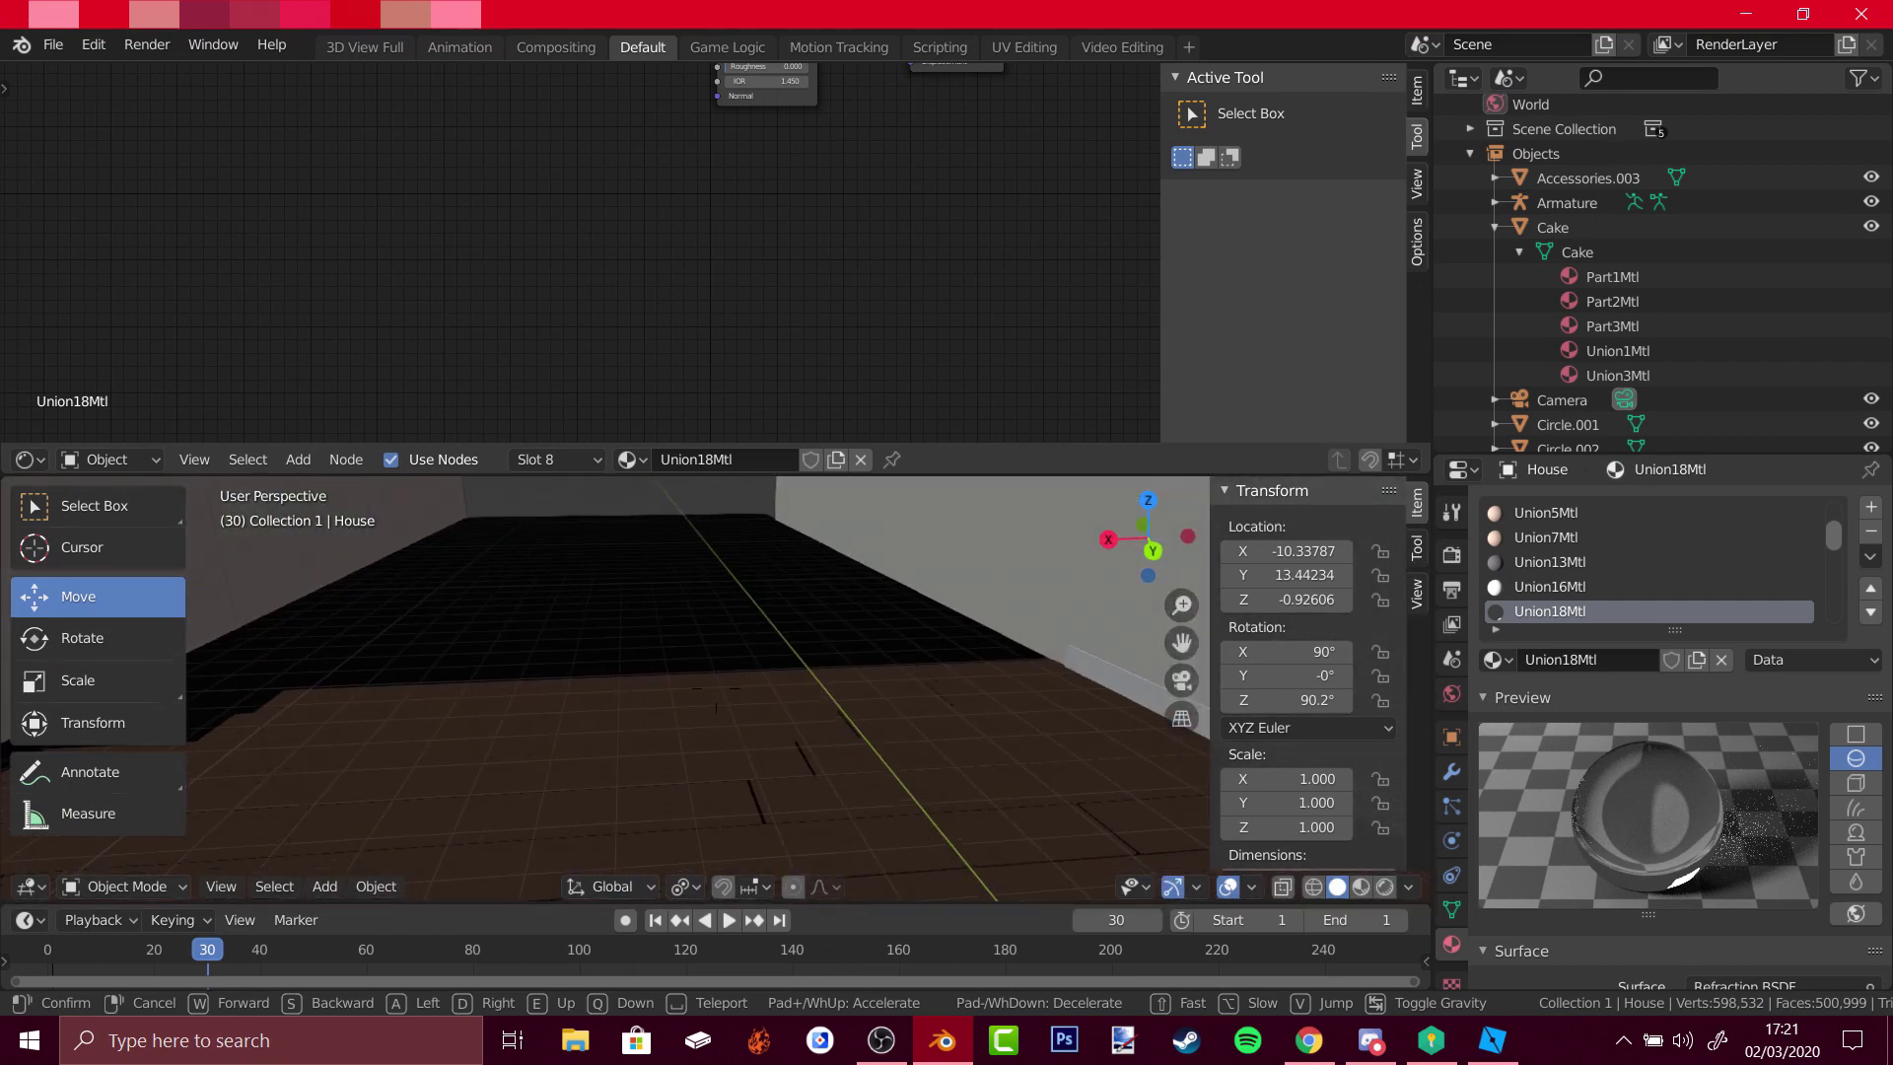
- Examine the finished room scene from inside the house and through the camera in rendered and material preview shading
left_click(716, 689)
key("KP_0")
left_click(1384, 887)
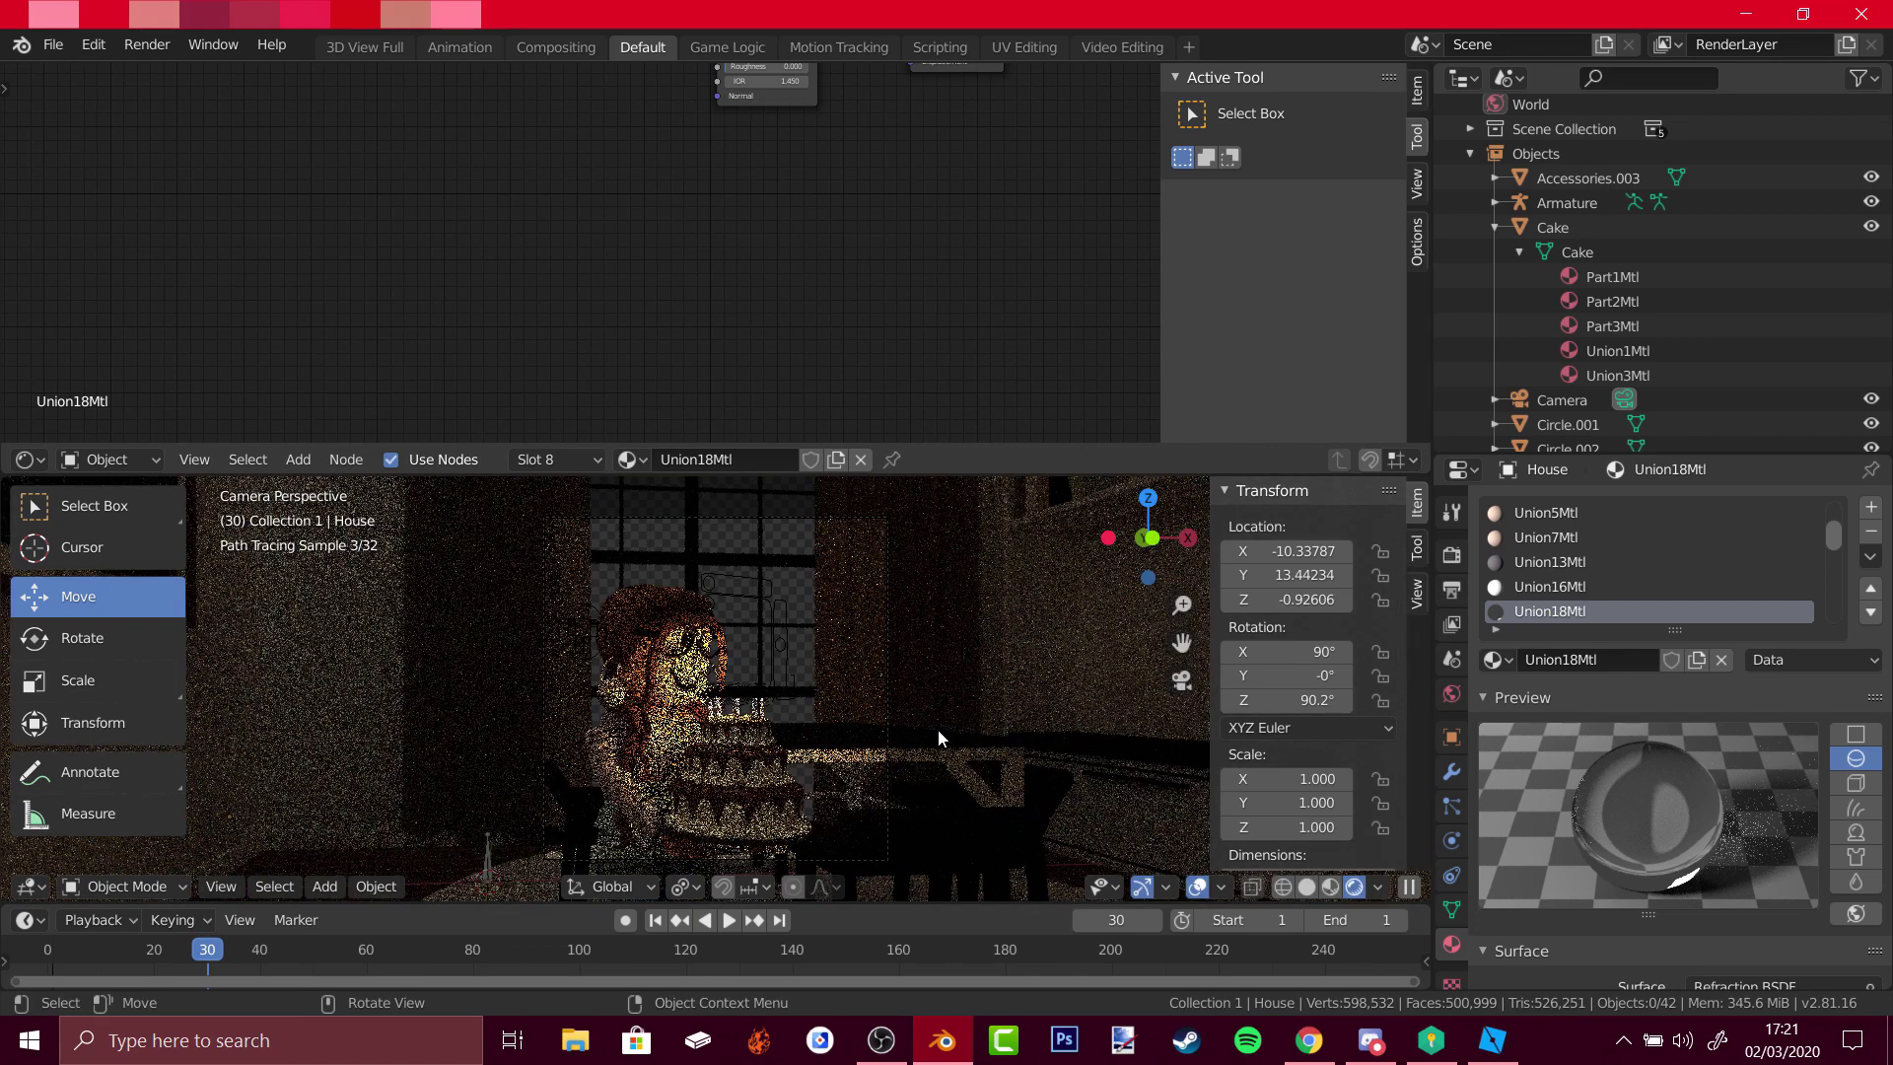
key("z")
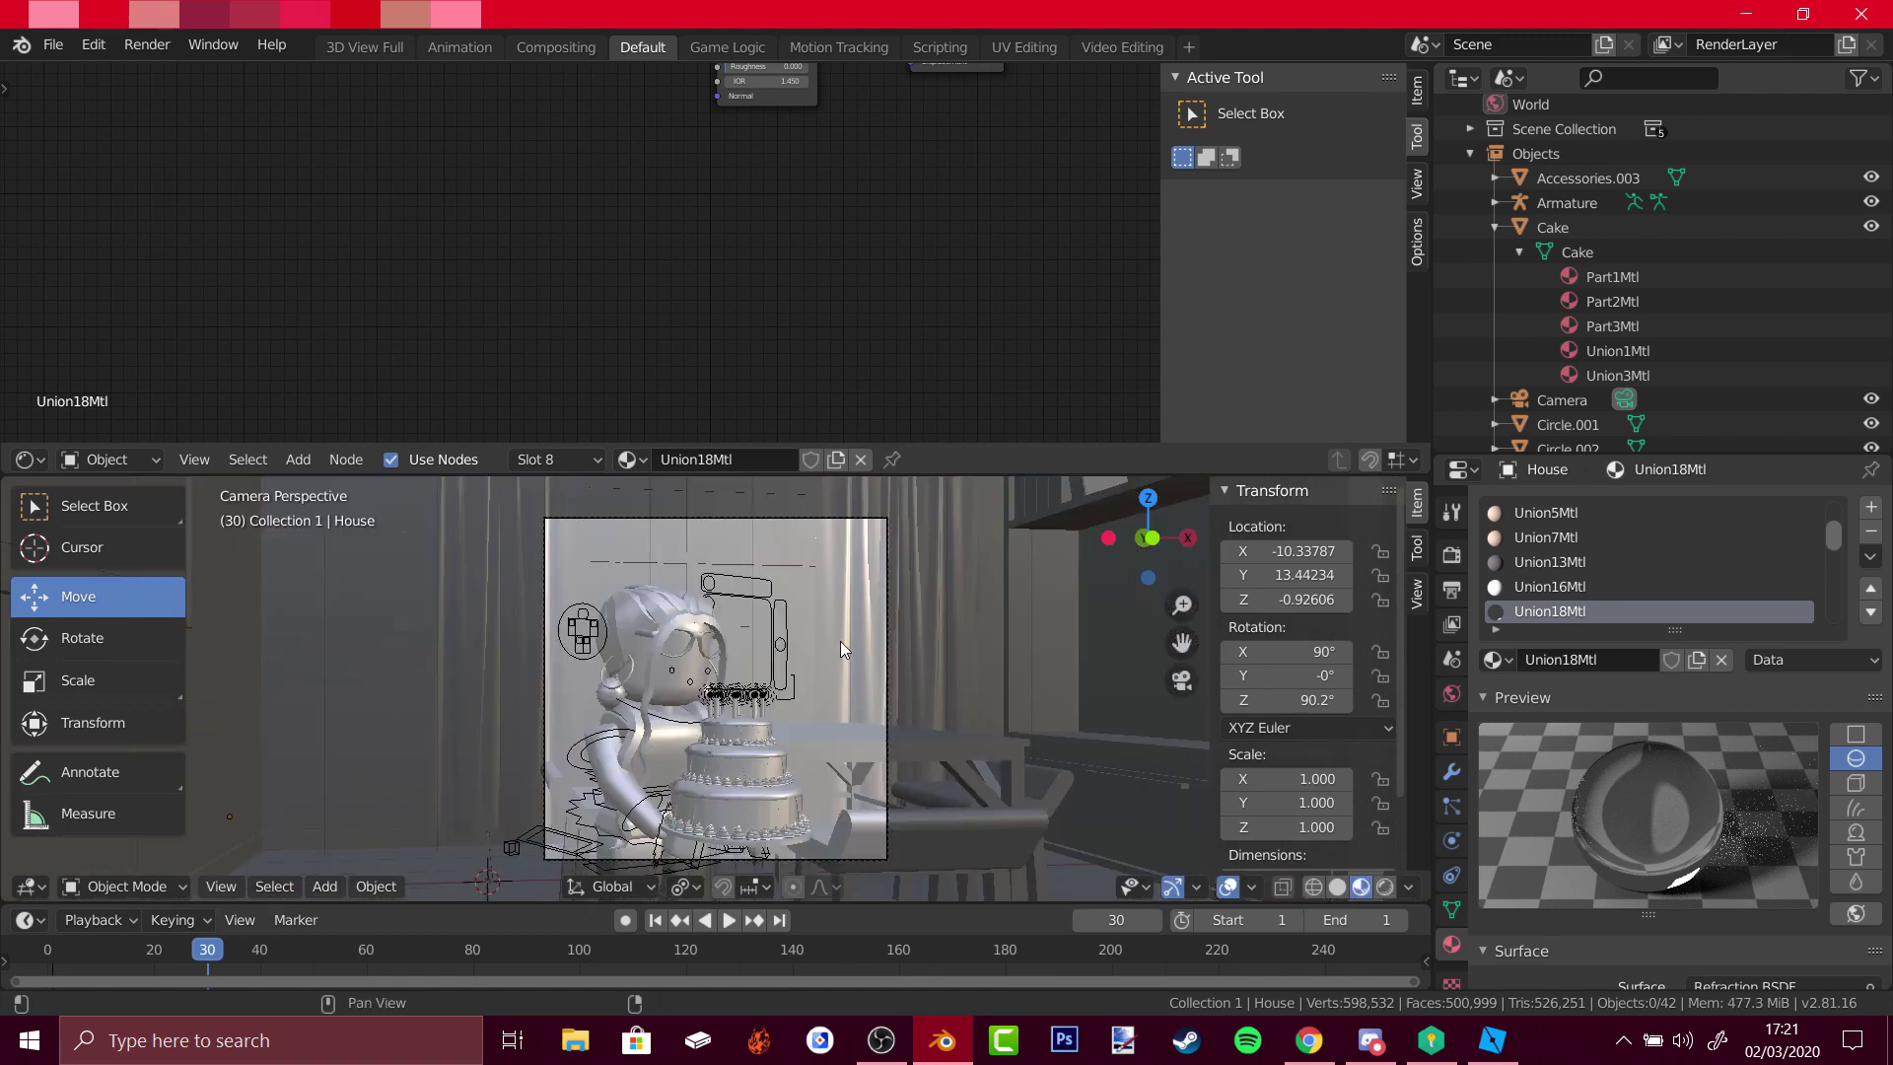
key("shift+grave")
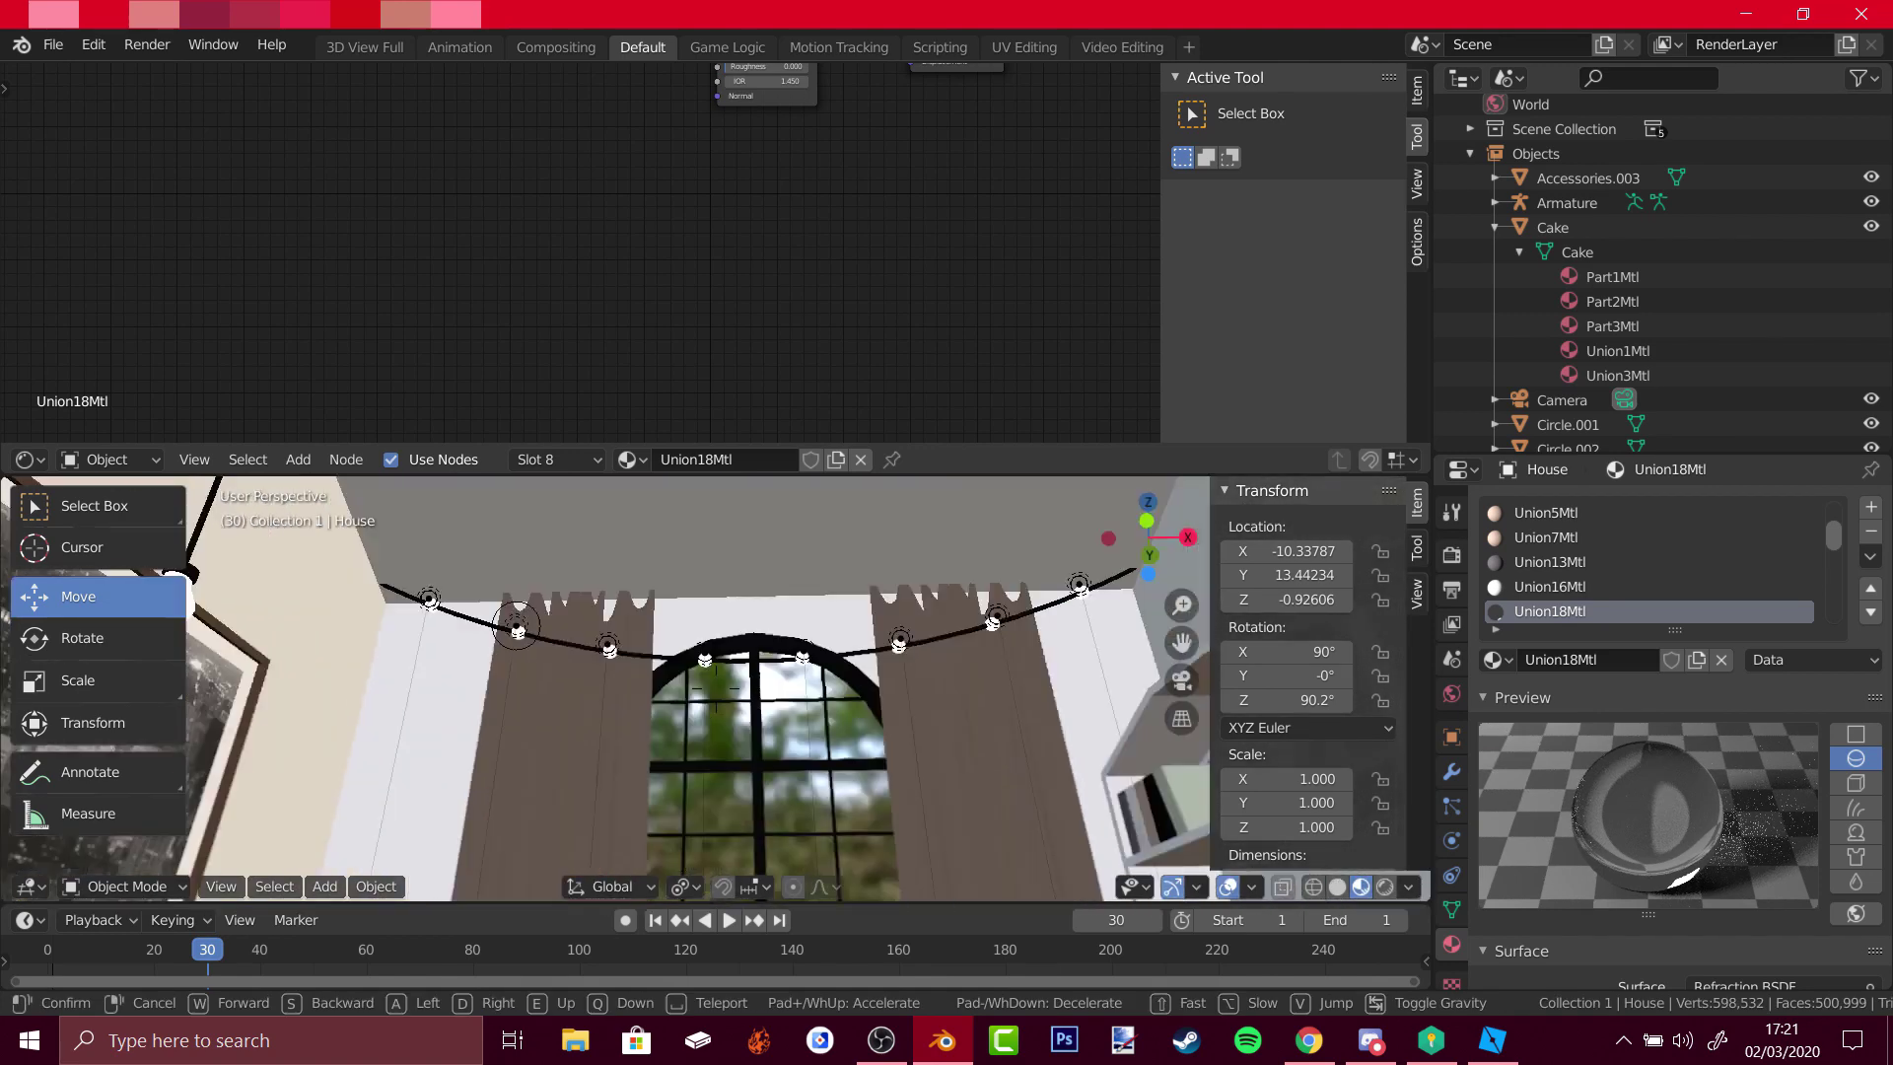
left_click(878, 706)
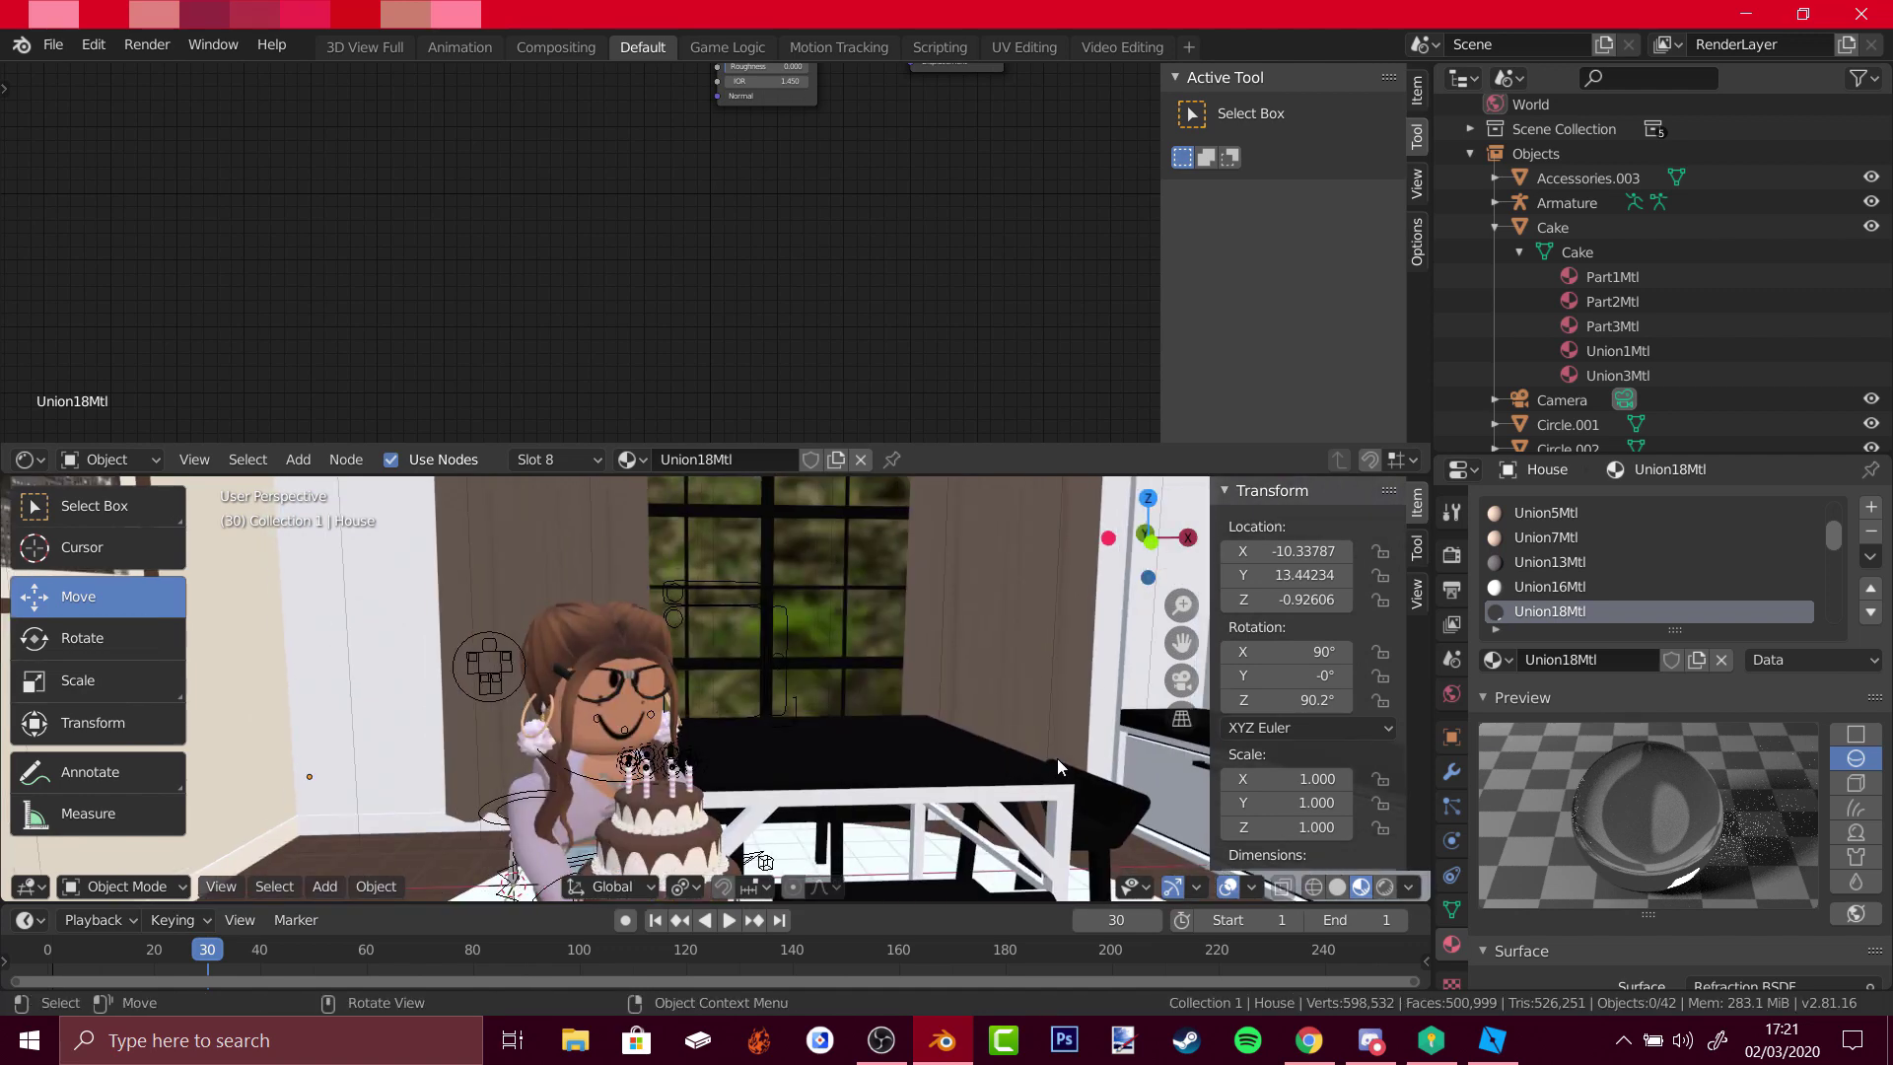
- Switch to Roblox Studio and create a new place from the Baseplate template
left_click(1493, 1040)
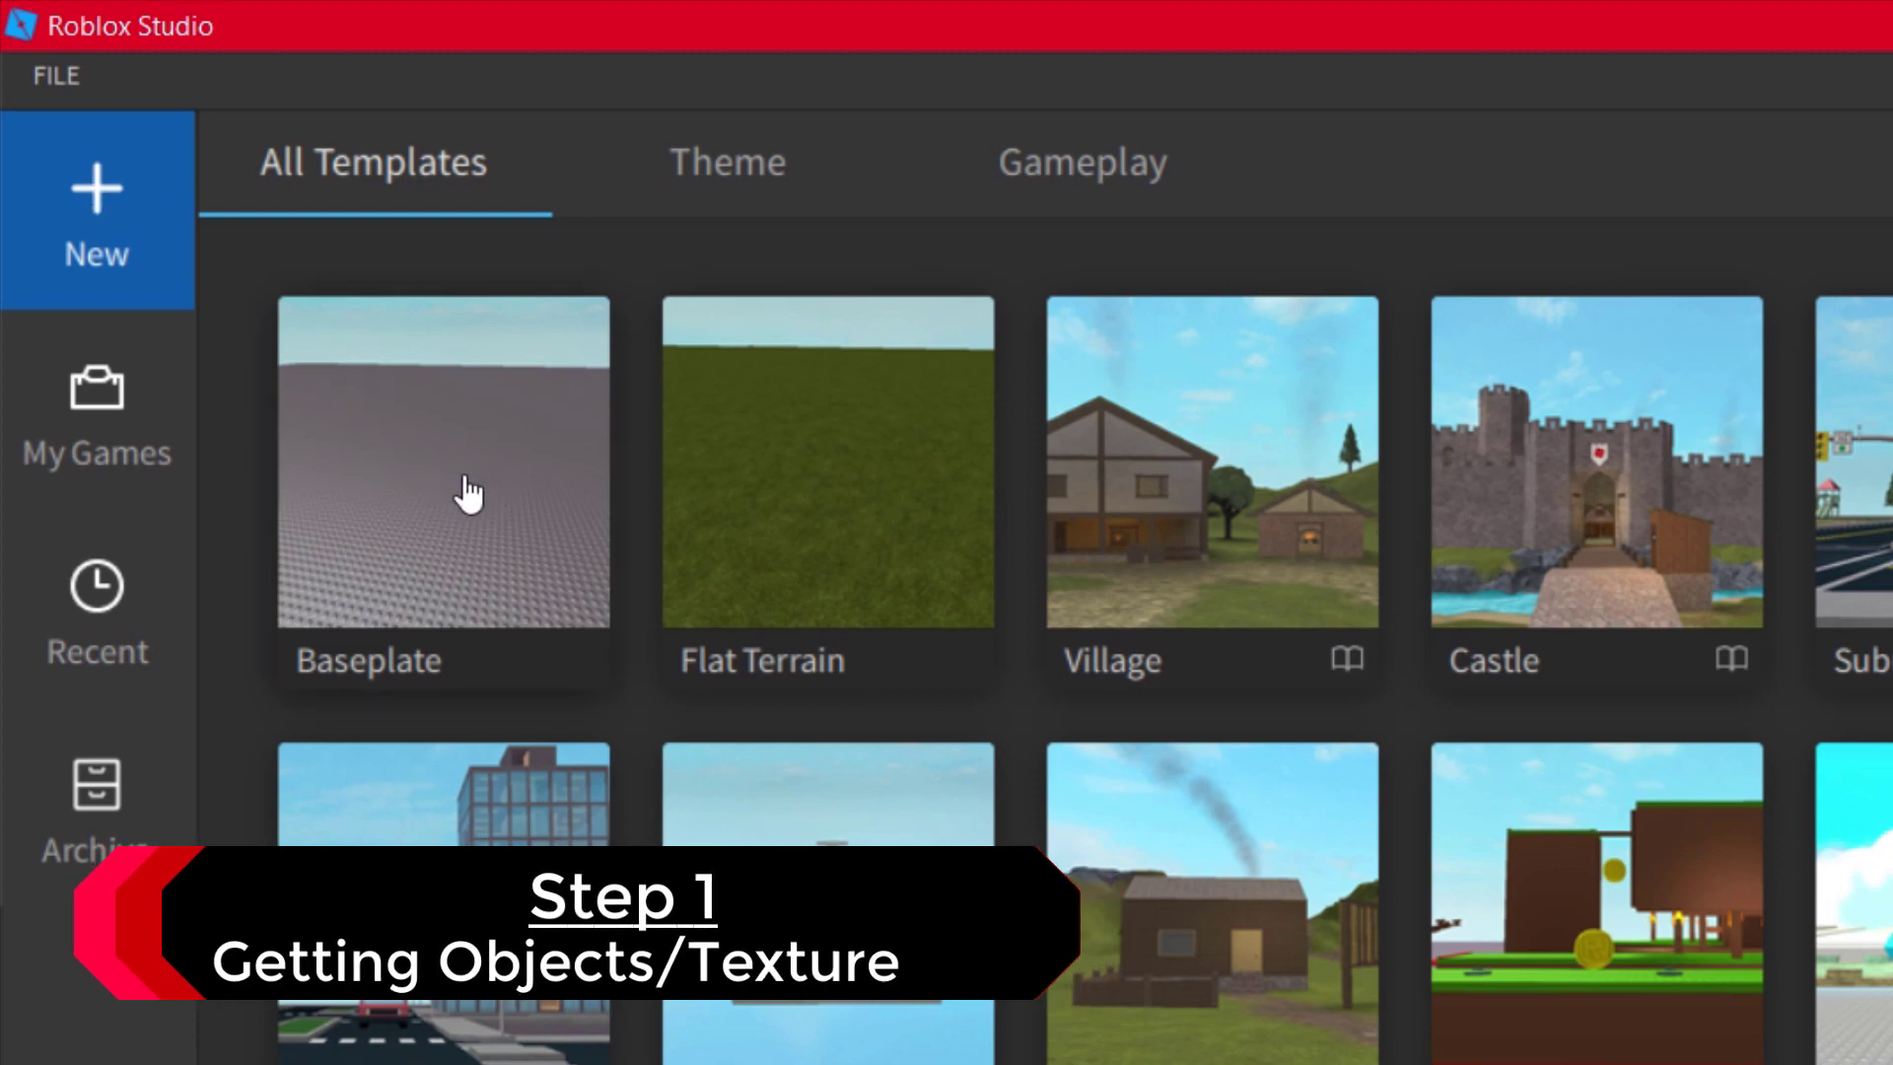
left_click(469, 493)
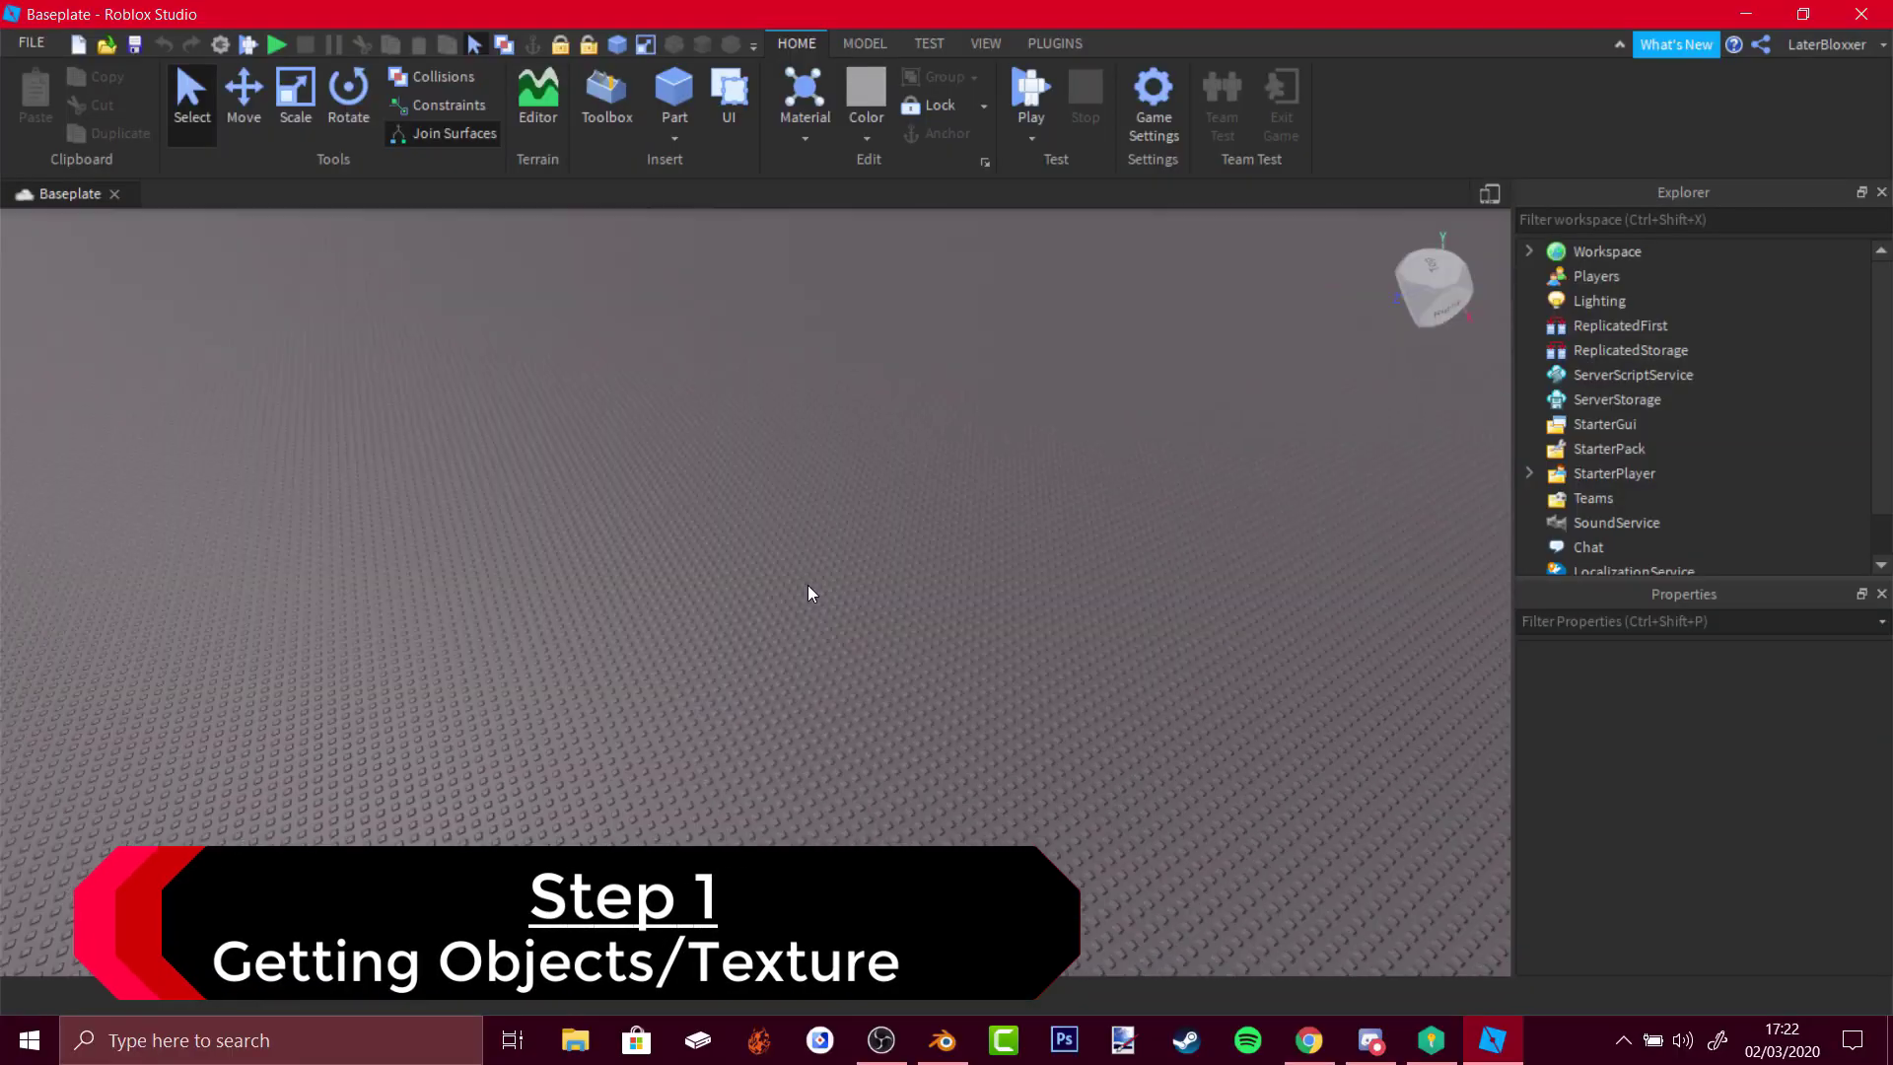
right_click_drag(808, 584, 808, 583)
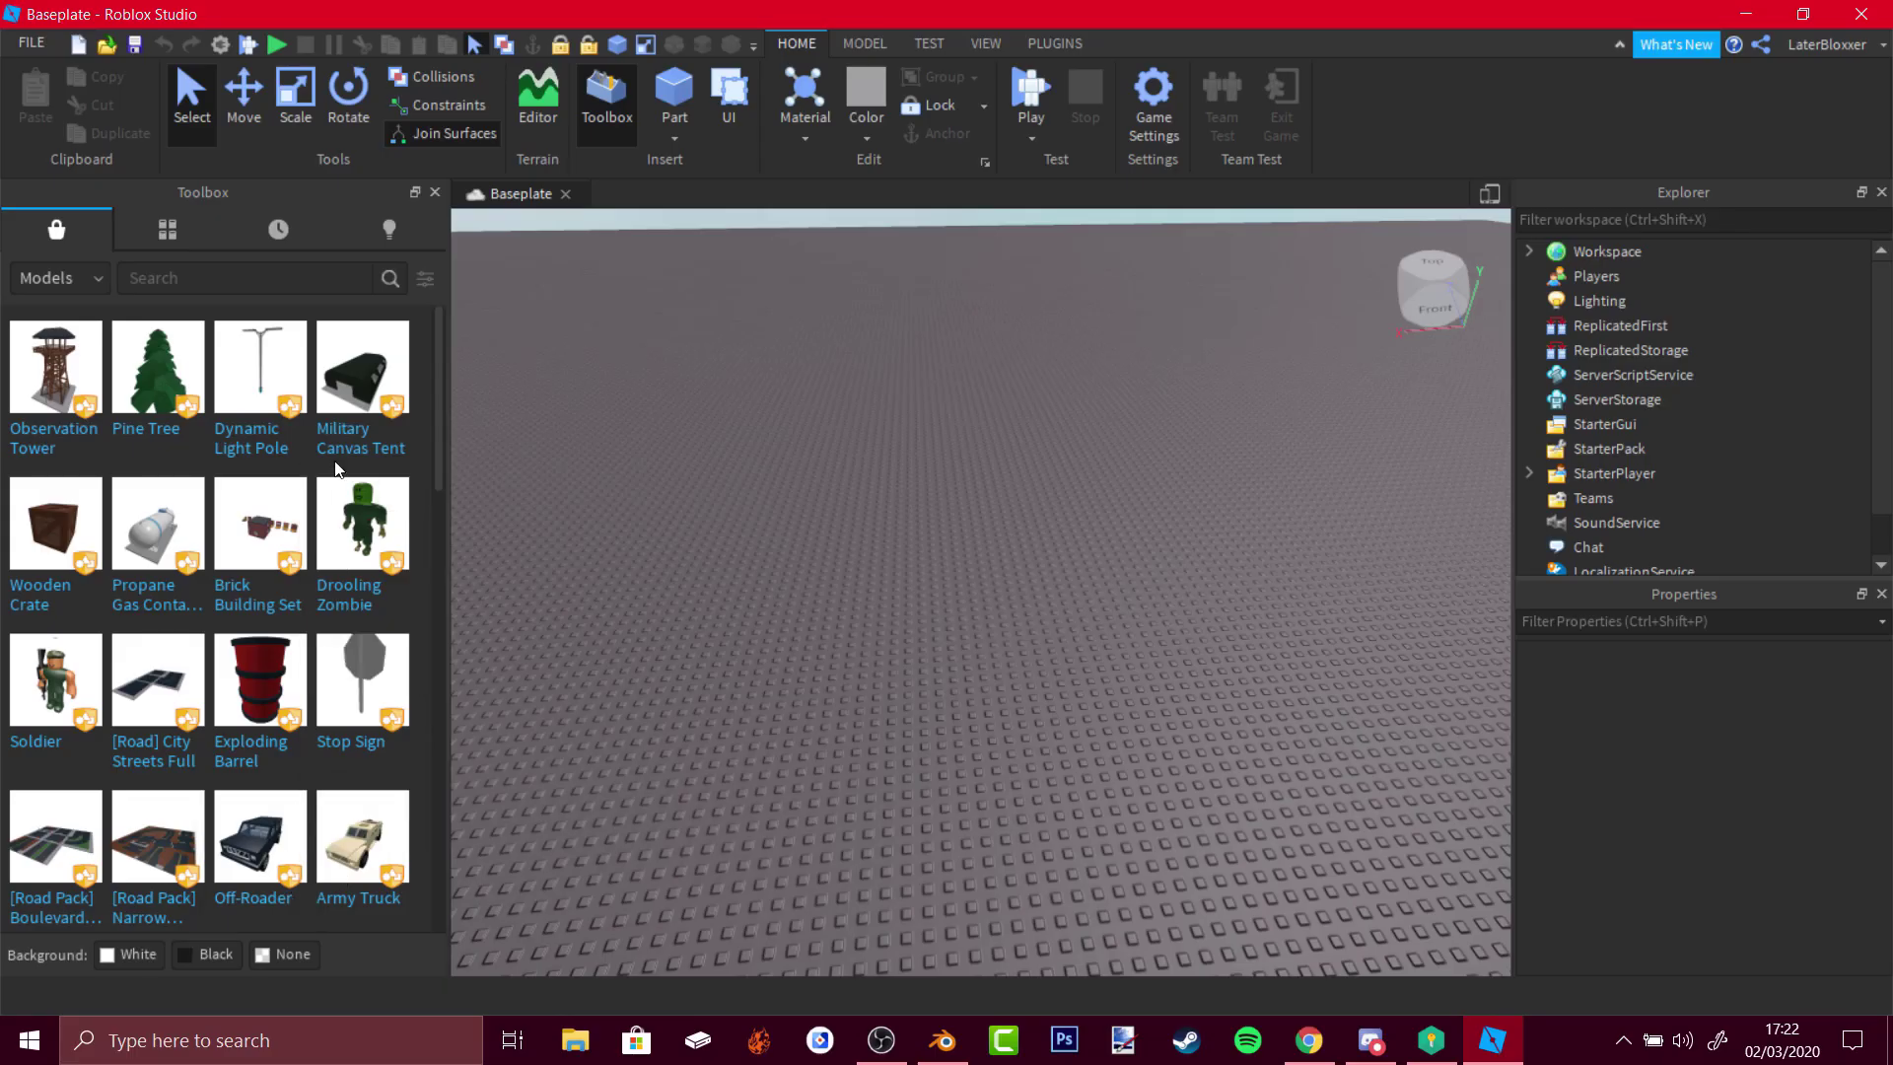
- Insert the Pine Tree model from the toolbox onto the baseplate
scroll(266, 502, "down", 3)
scroll(187, 464, "up", 3)
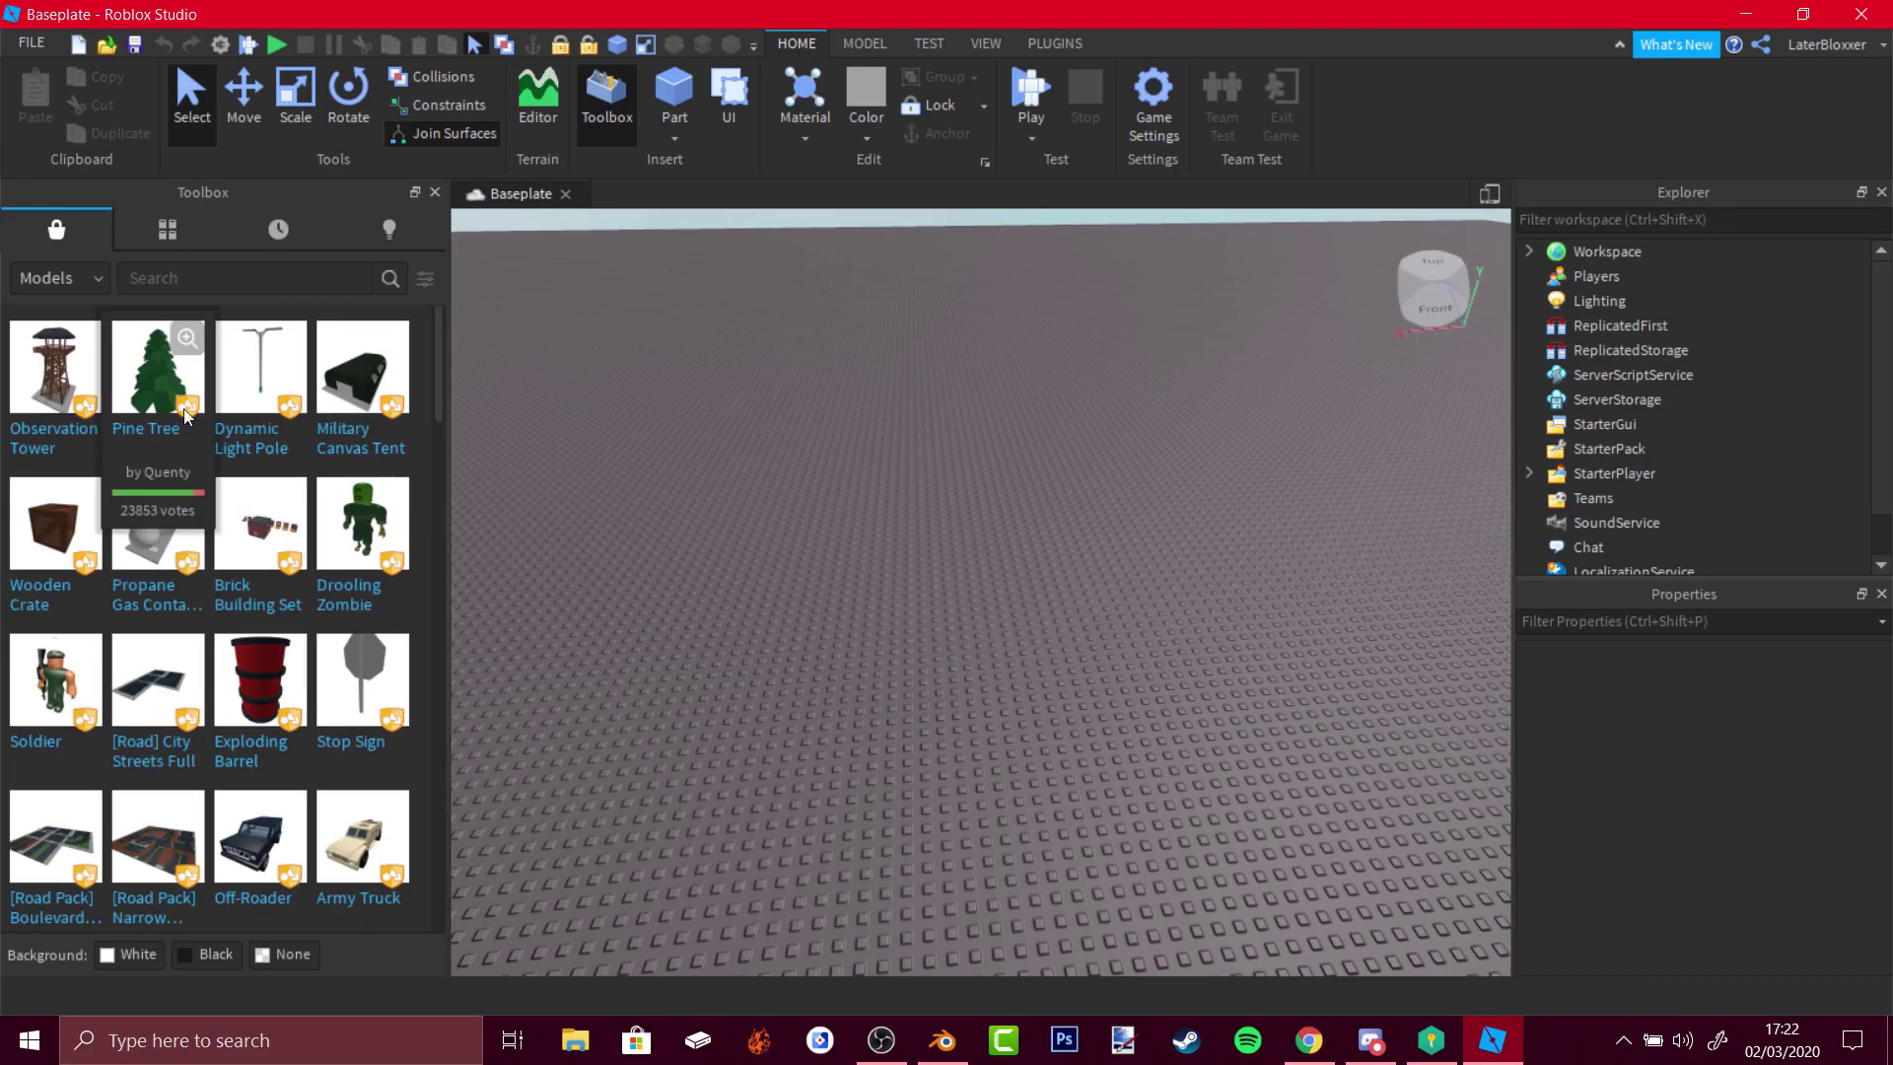
left_click(158, 379)
- Insert the Dragonite Auto Venerra GTR car model and bring both it and the pine tree into view
scroll(279, 725, "down", 10)
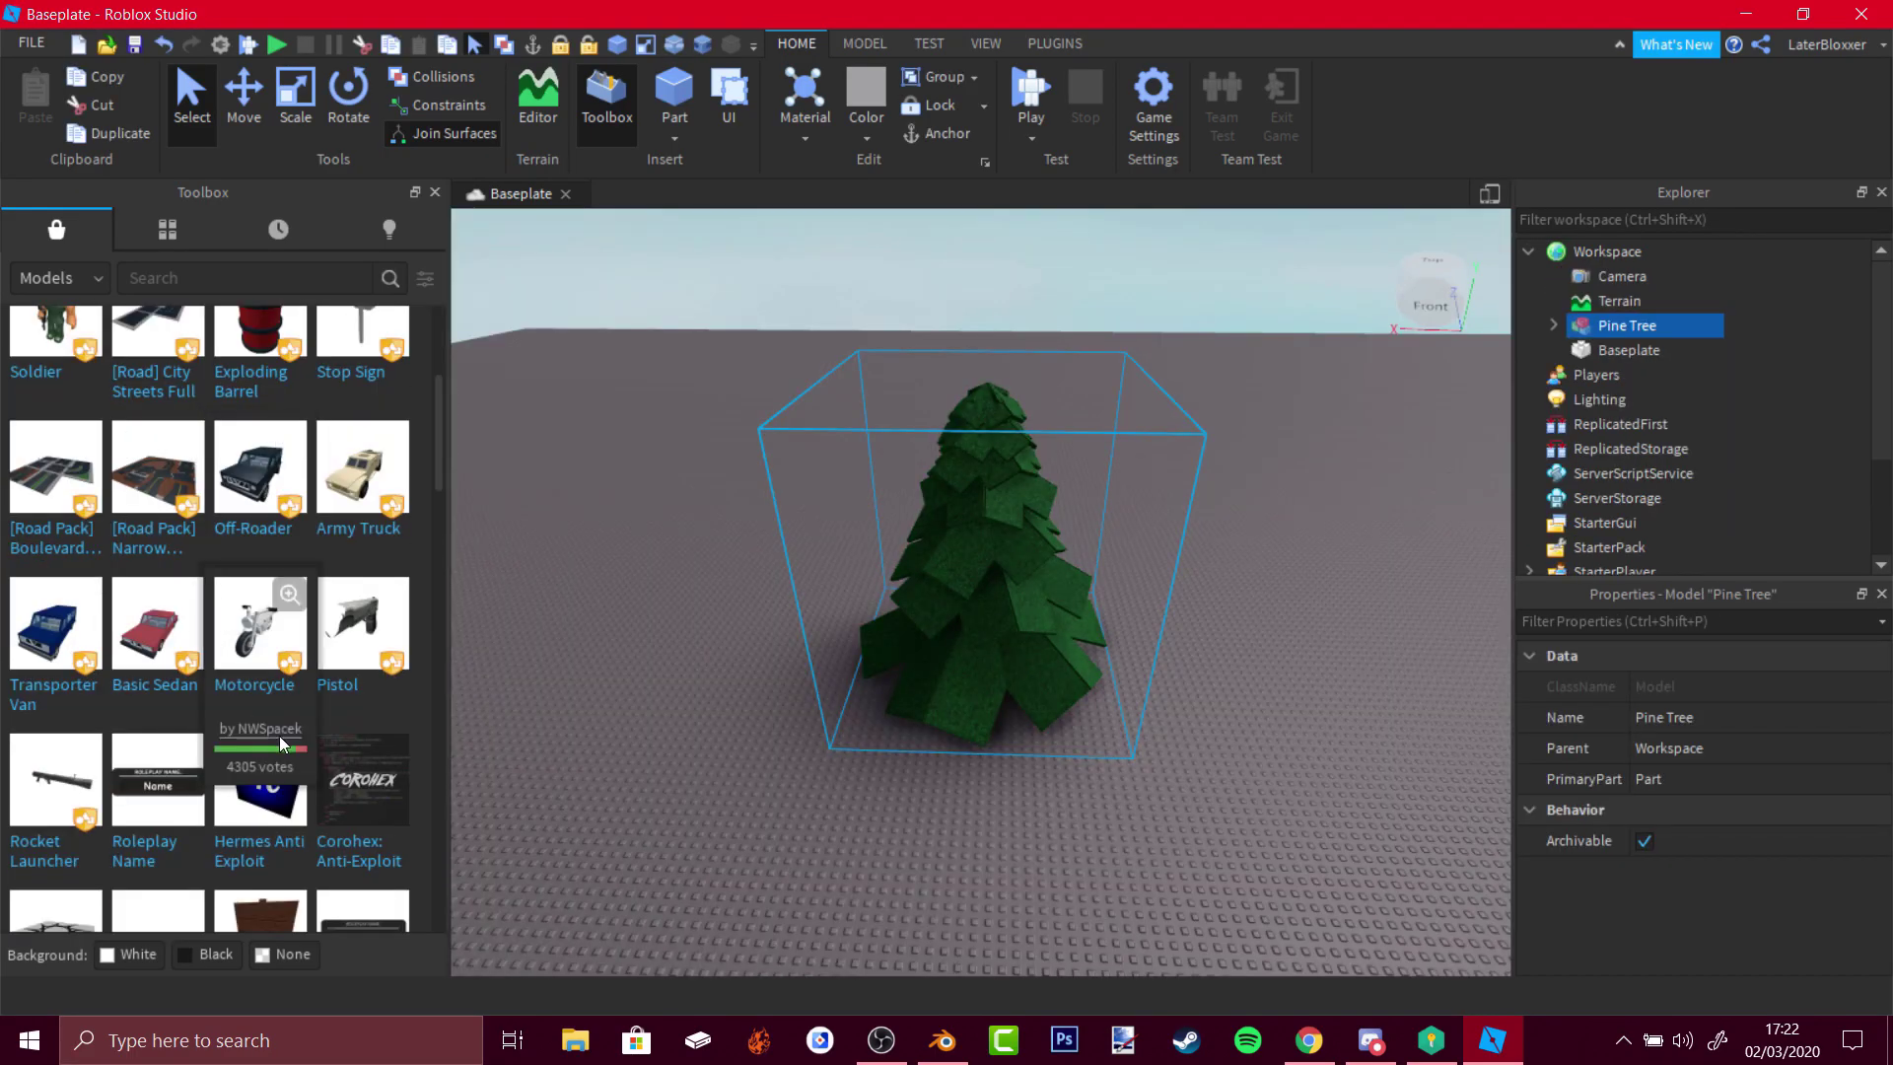
scroll(276, 714, "down", 4)
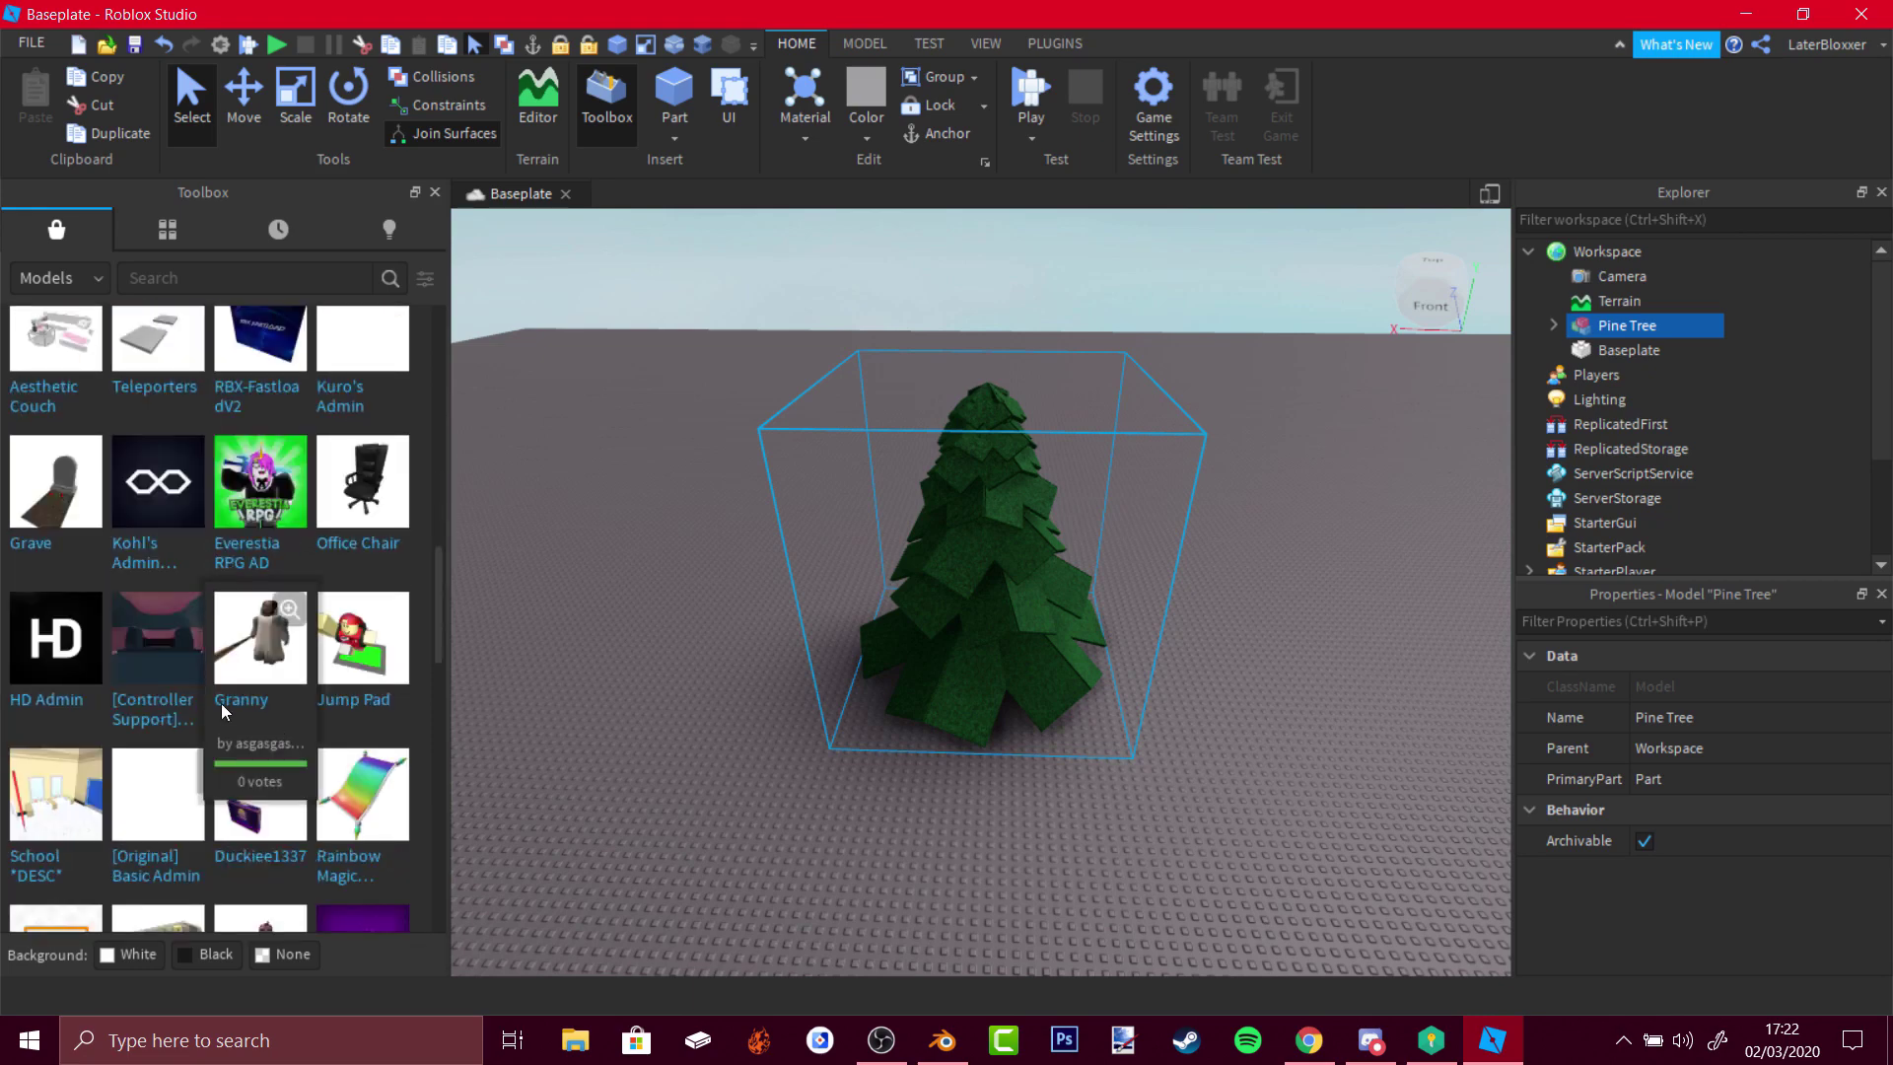
left_click(163, 654)
right_click_drag(1029, 601, 1021, 598)
scroll(1025, 598, "up", 3)
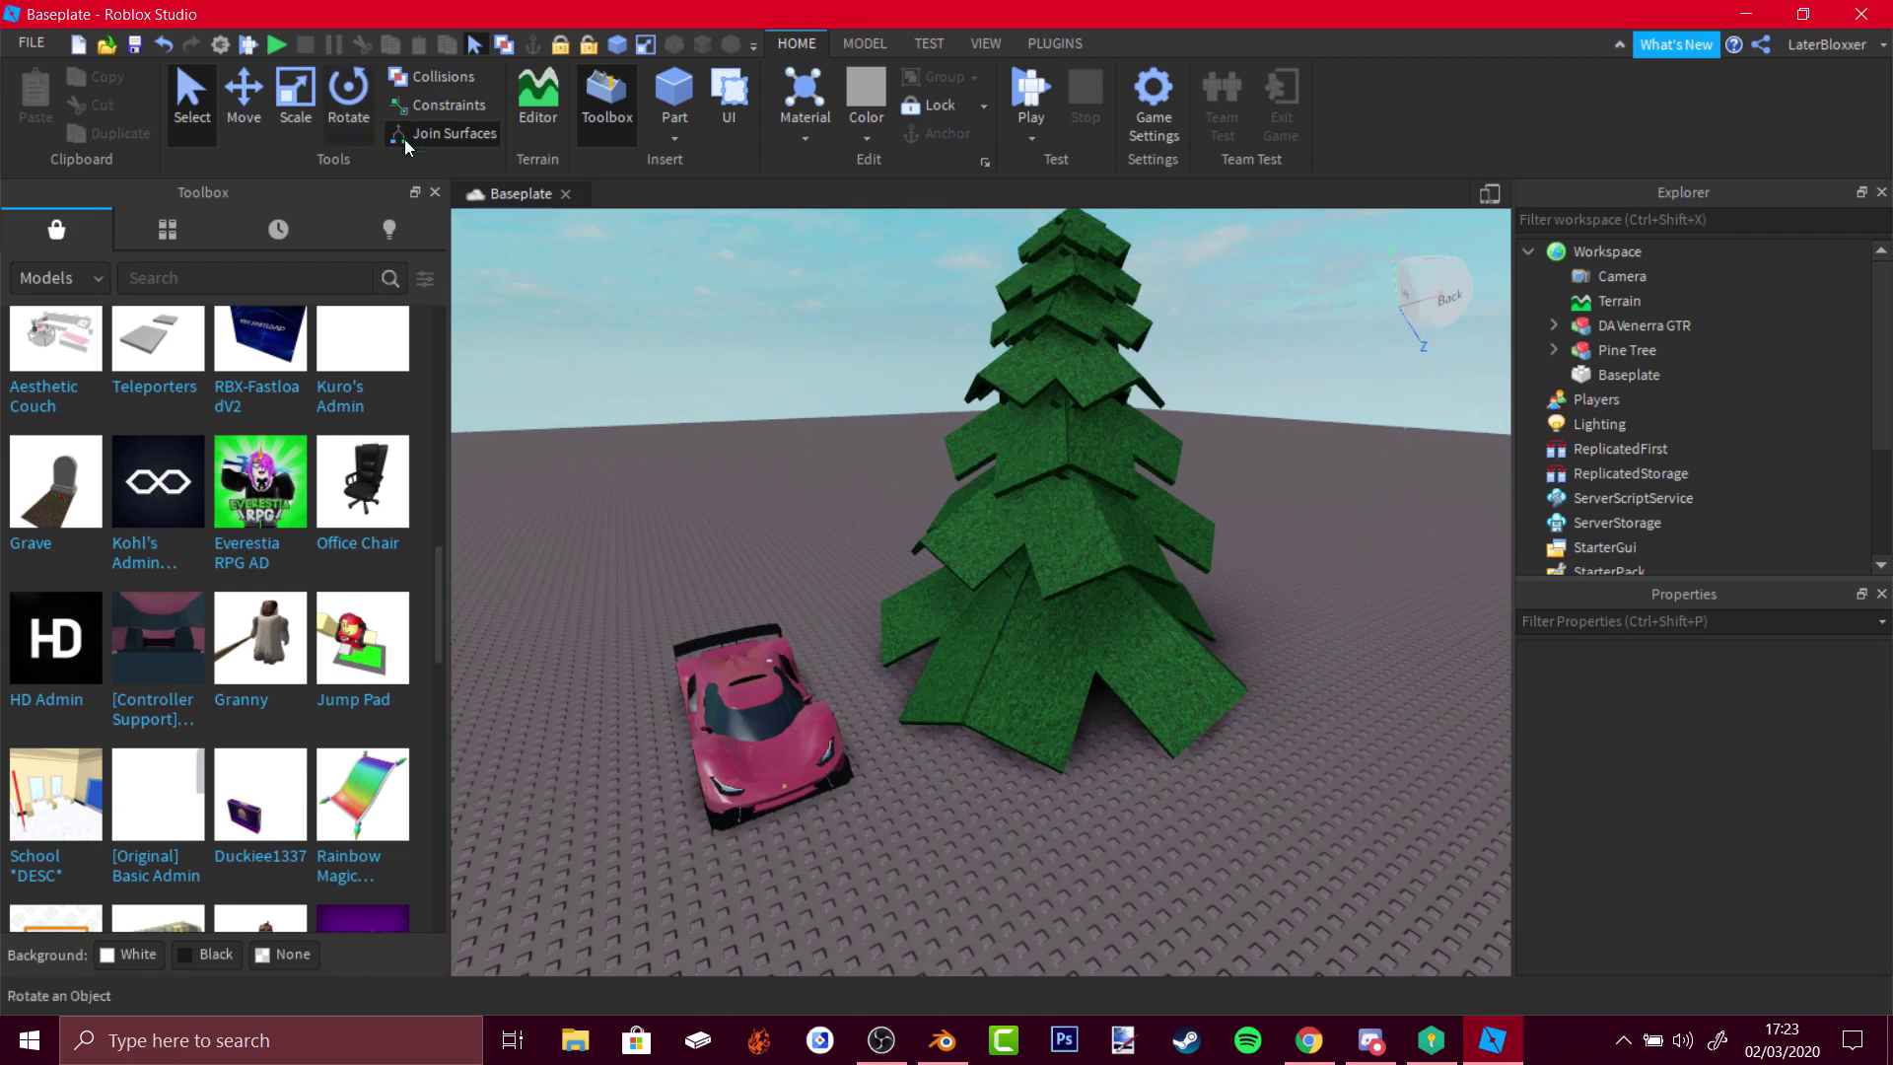
- Hide the toolbox to examine the pine tree's leaf surfaces up close, and review the list of available part materials
left_click(435, 193)
scroll(1053, 803, "up", 5)
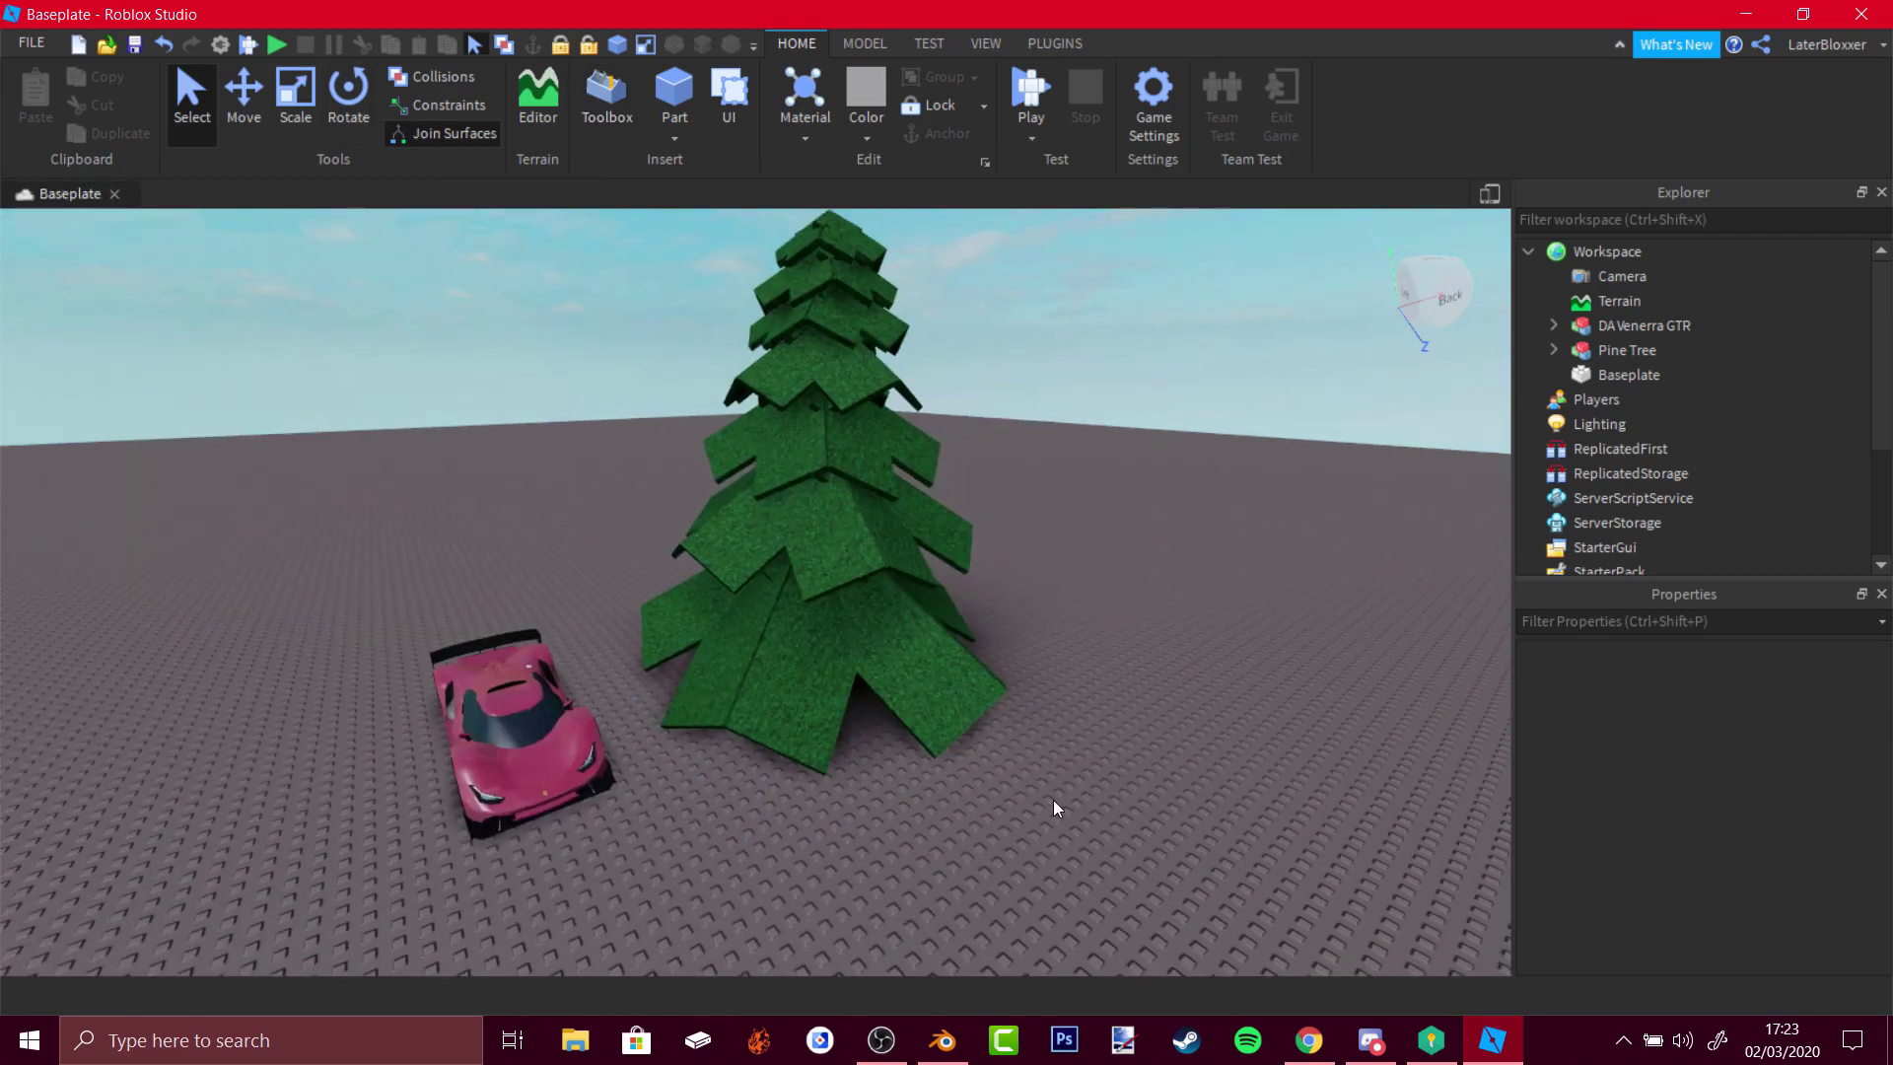
scroll(817, 511, "up", 8)
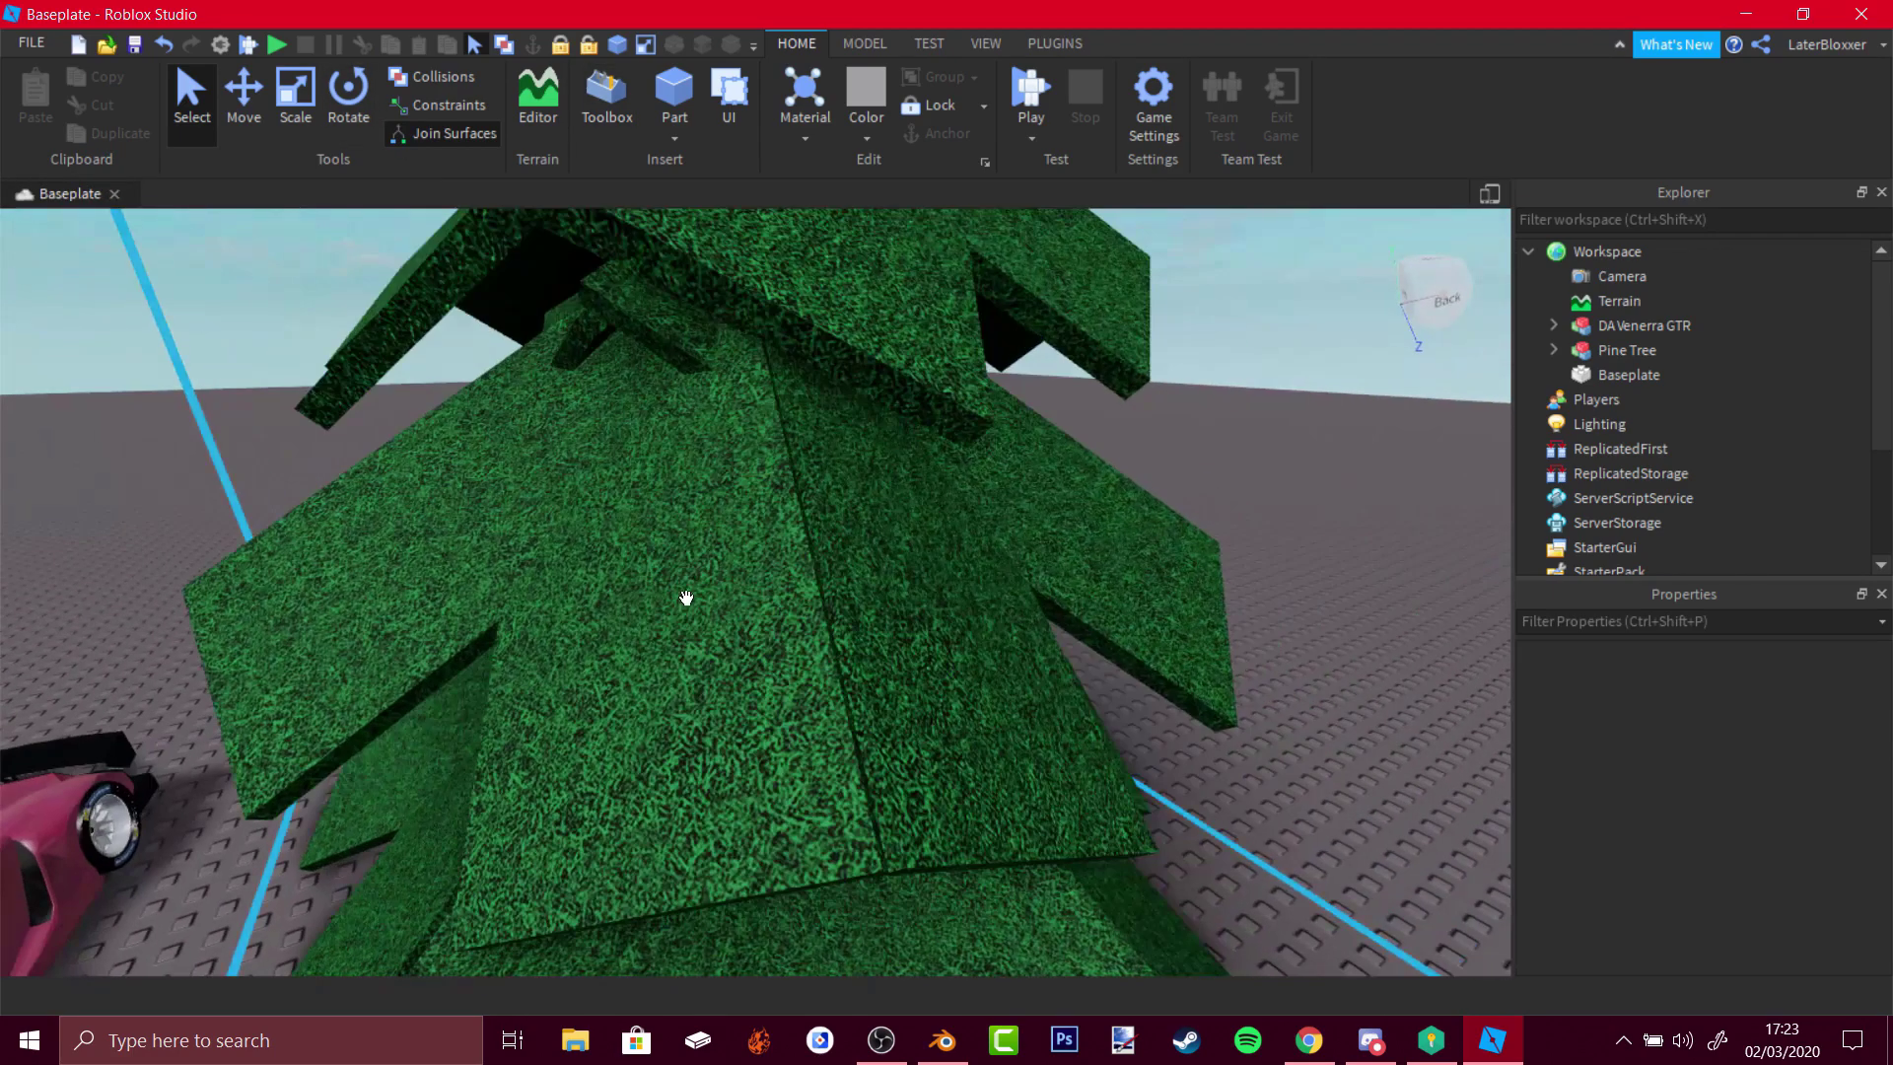
scroll(824, 554, "down", 10)
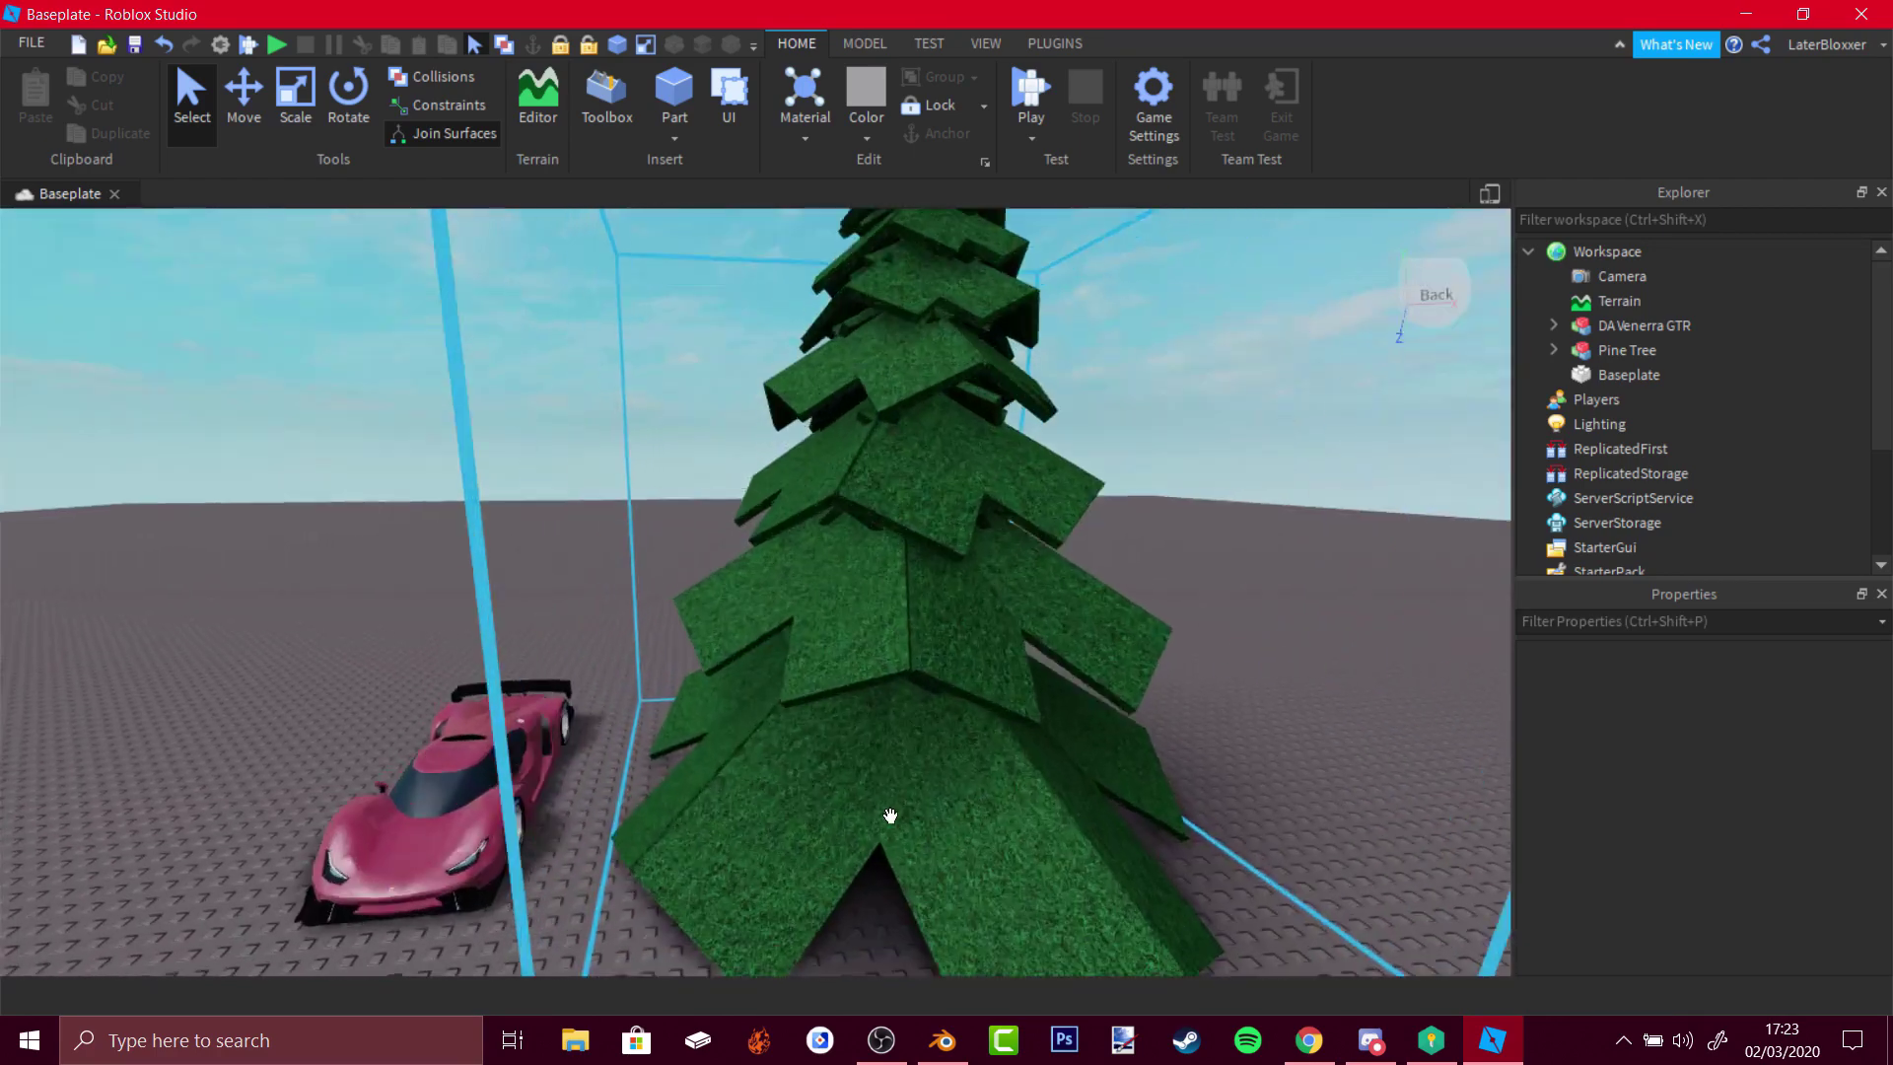
scroll(821, 615, "up", 6)
scroll(693, 533, "down", 6)
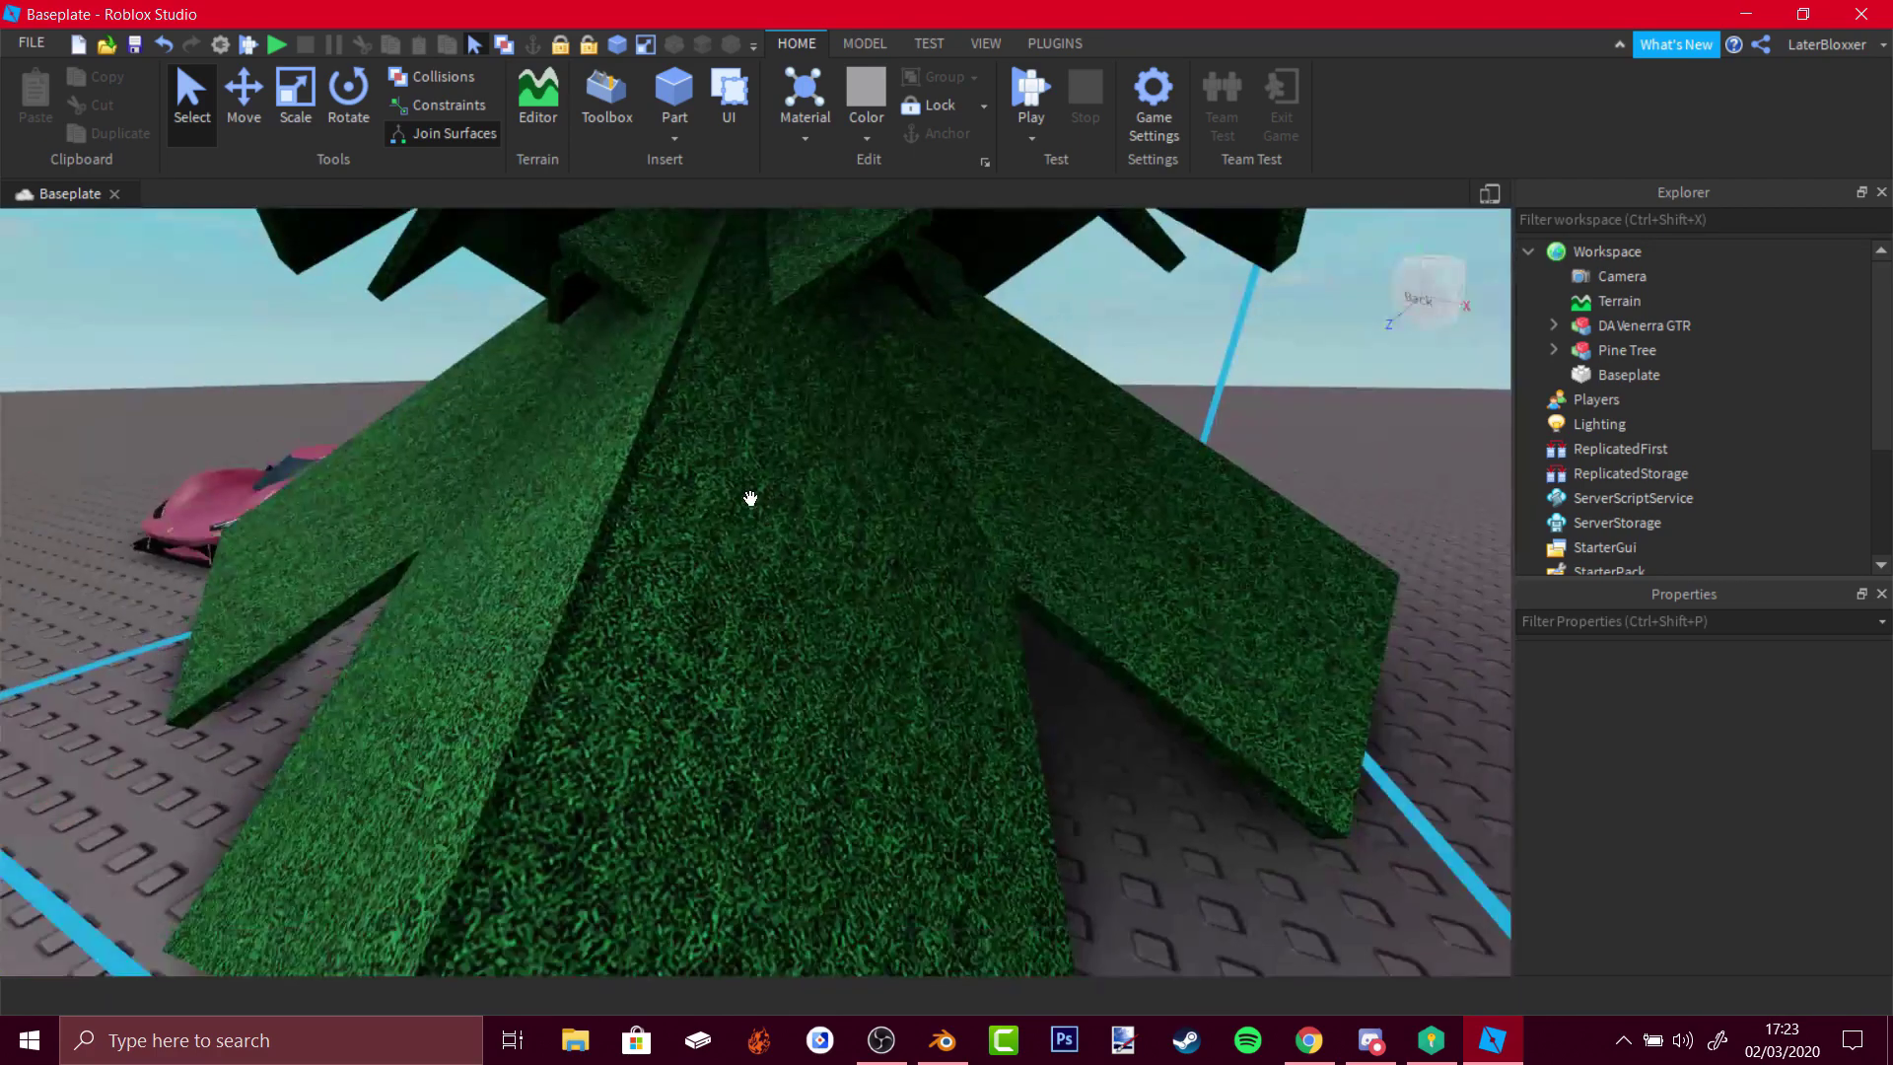
scroll(710, 528, "down", 8)
scroll(994, 596, "up", 4)
scroll(980, 604, "down", 3)
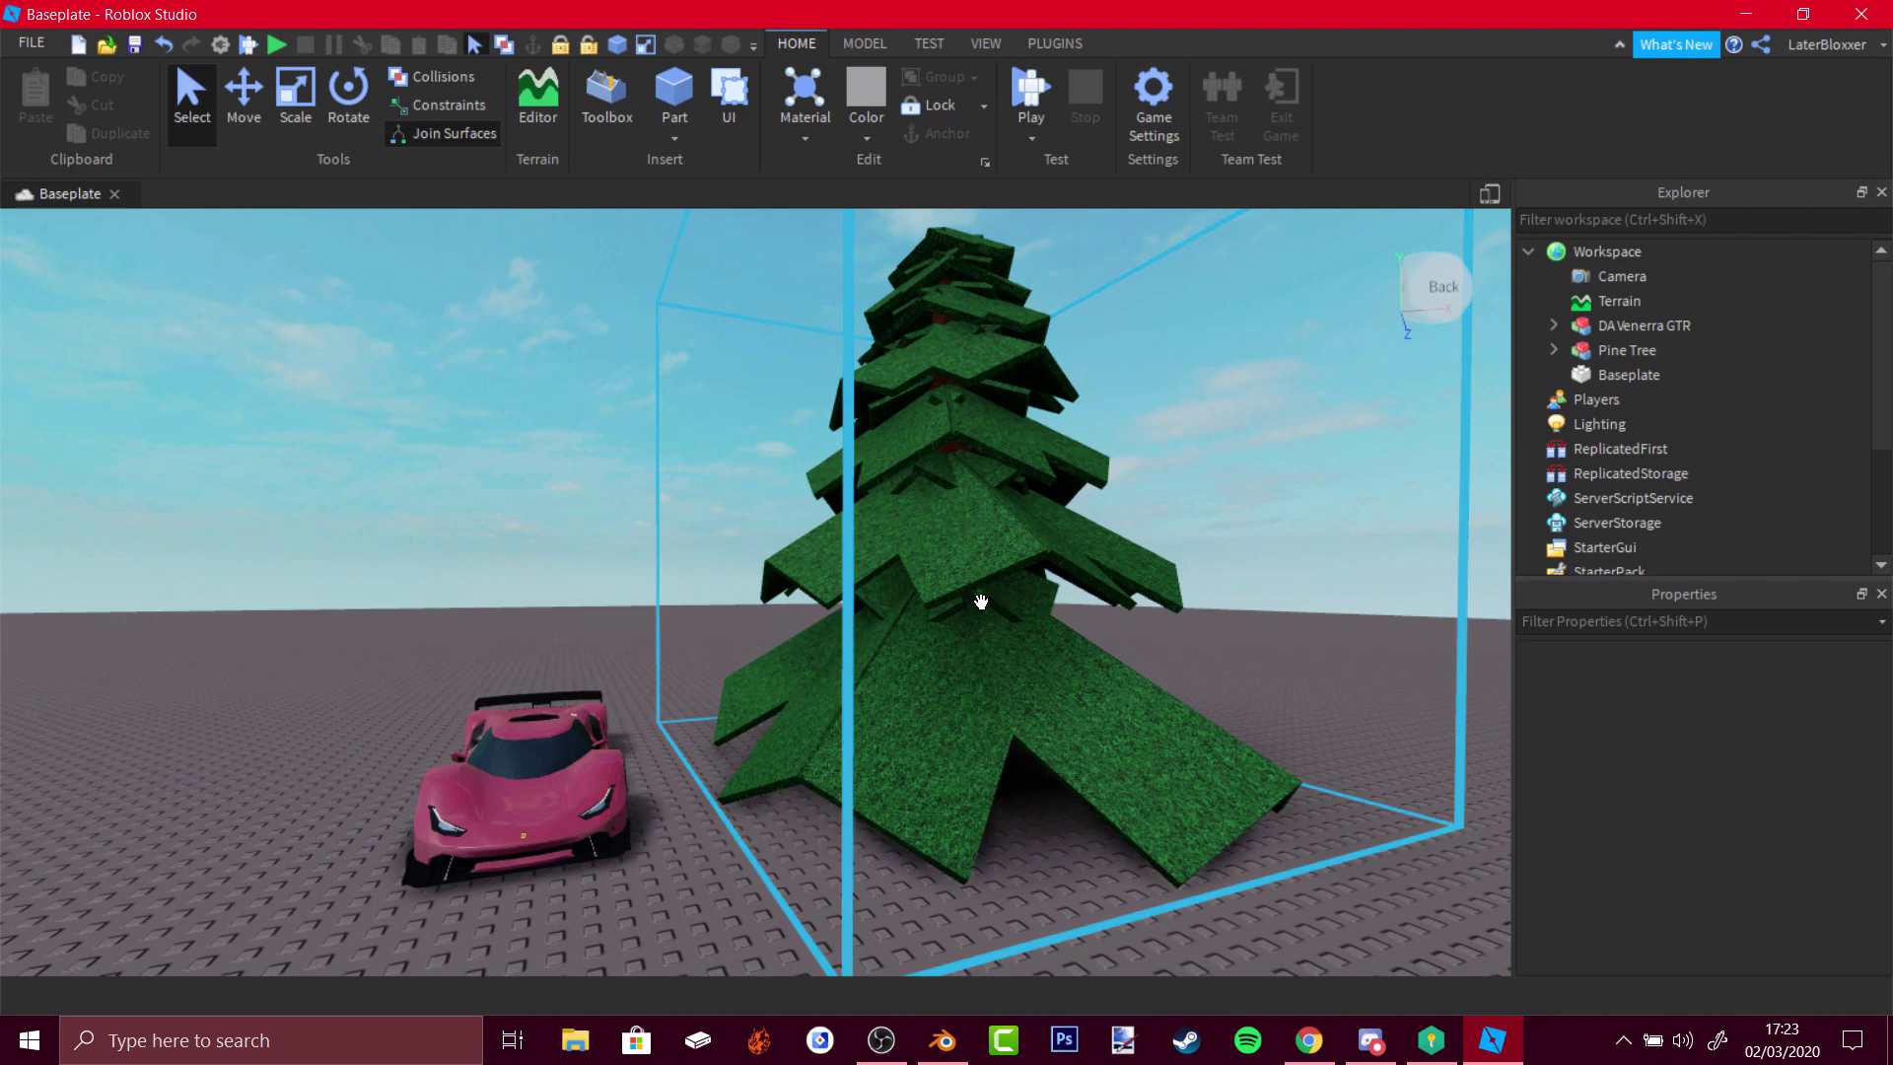
left_click(808, 134)
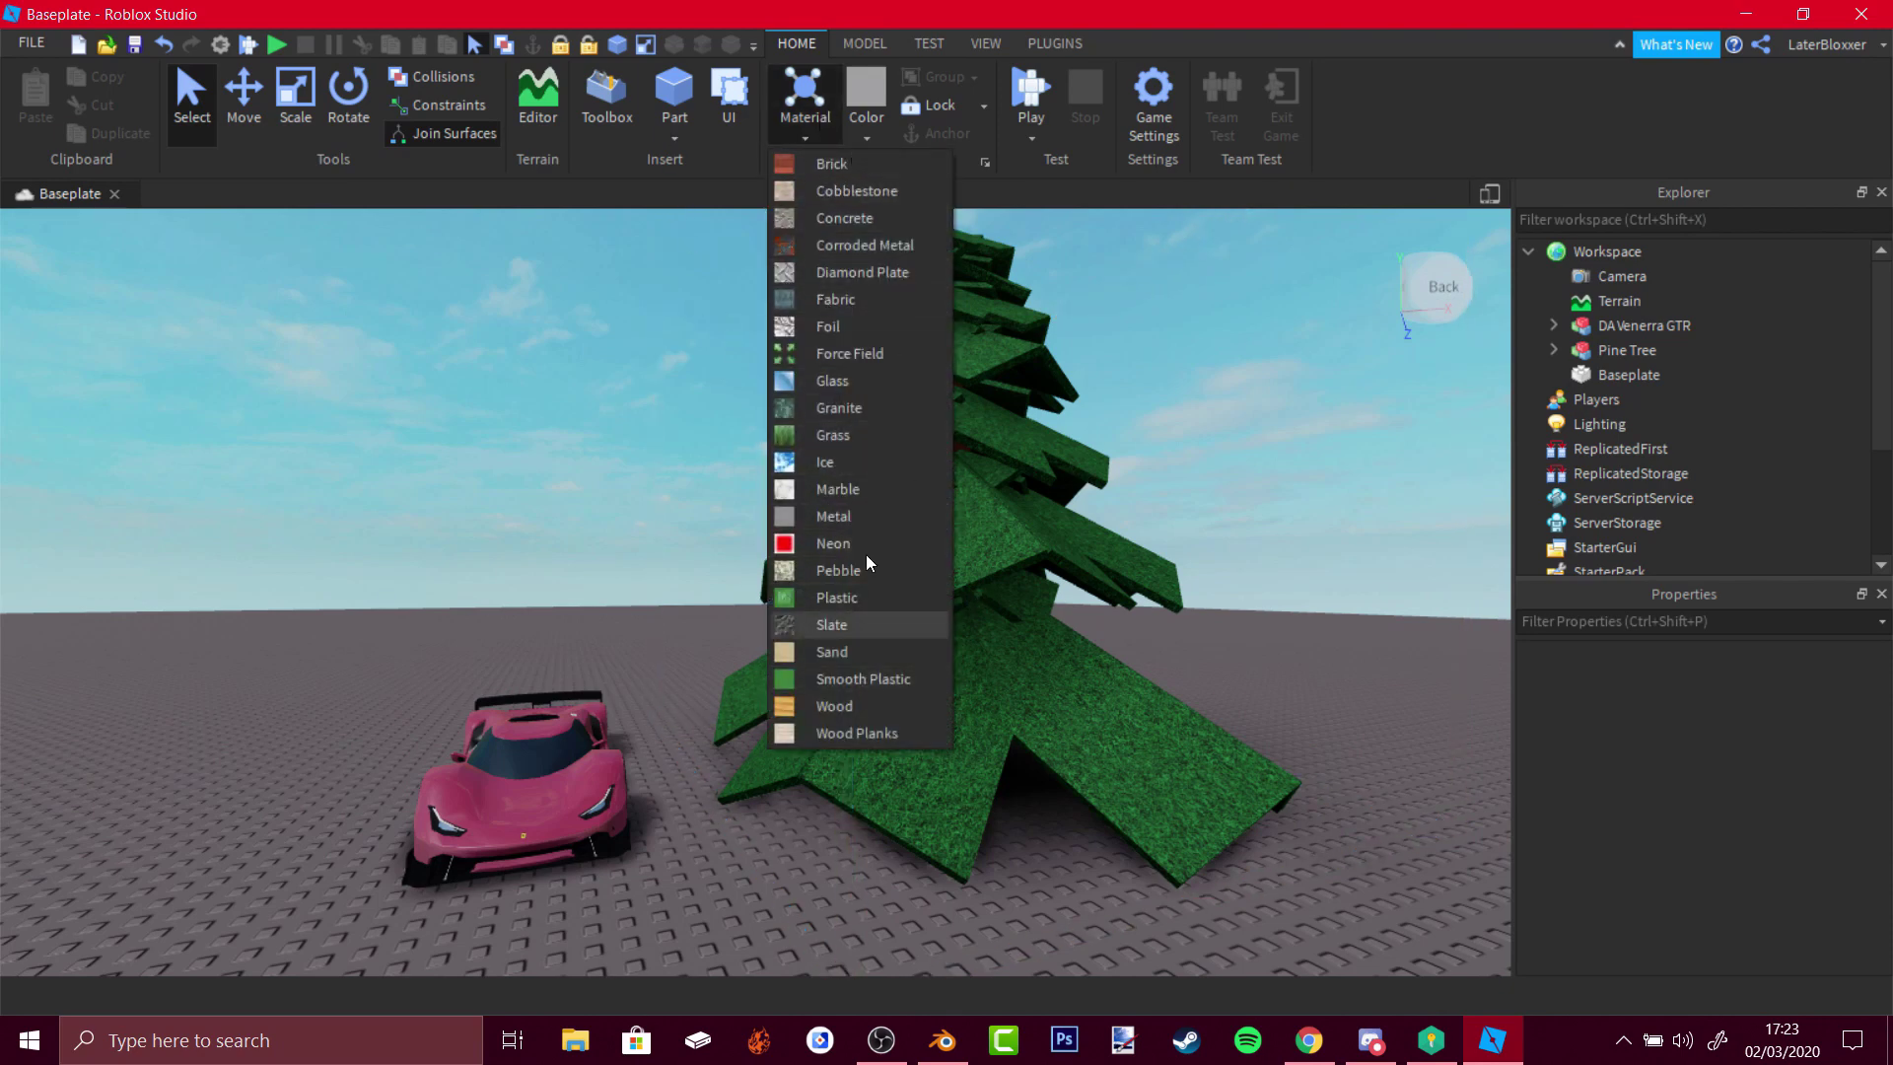
right_click_drag(1091, 580, 1091, 580)
scroll(1090, 579, "up", 3)
scroll(1091, 580, "down", 3)
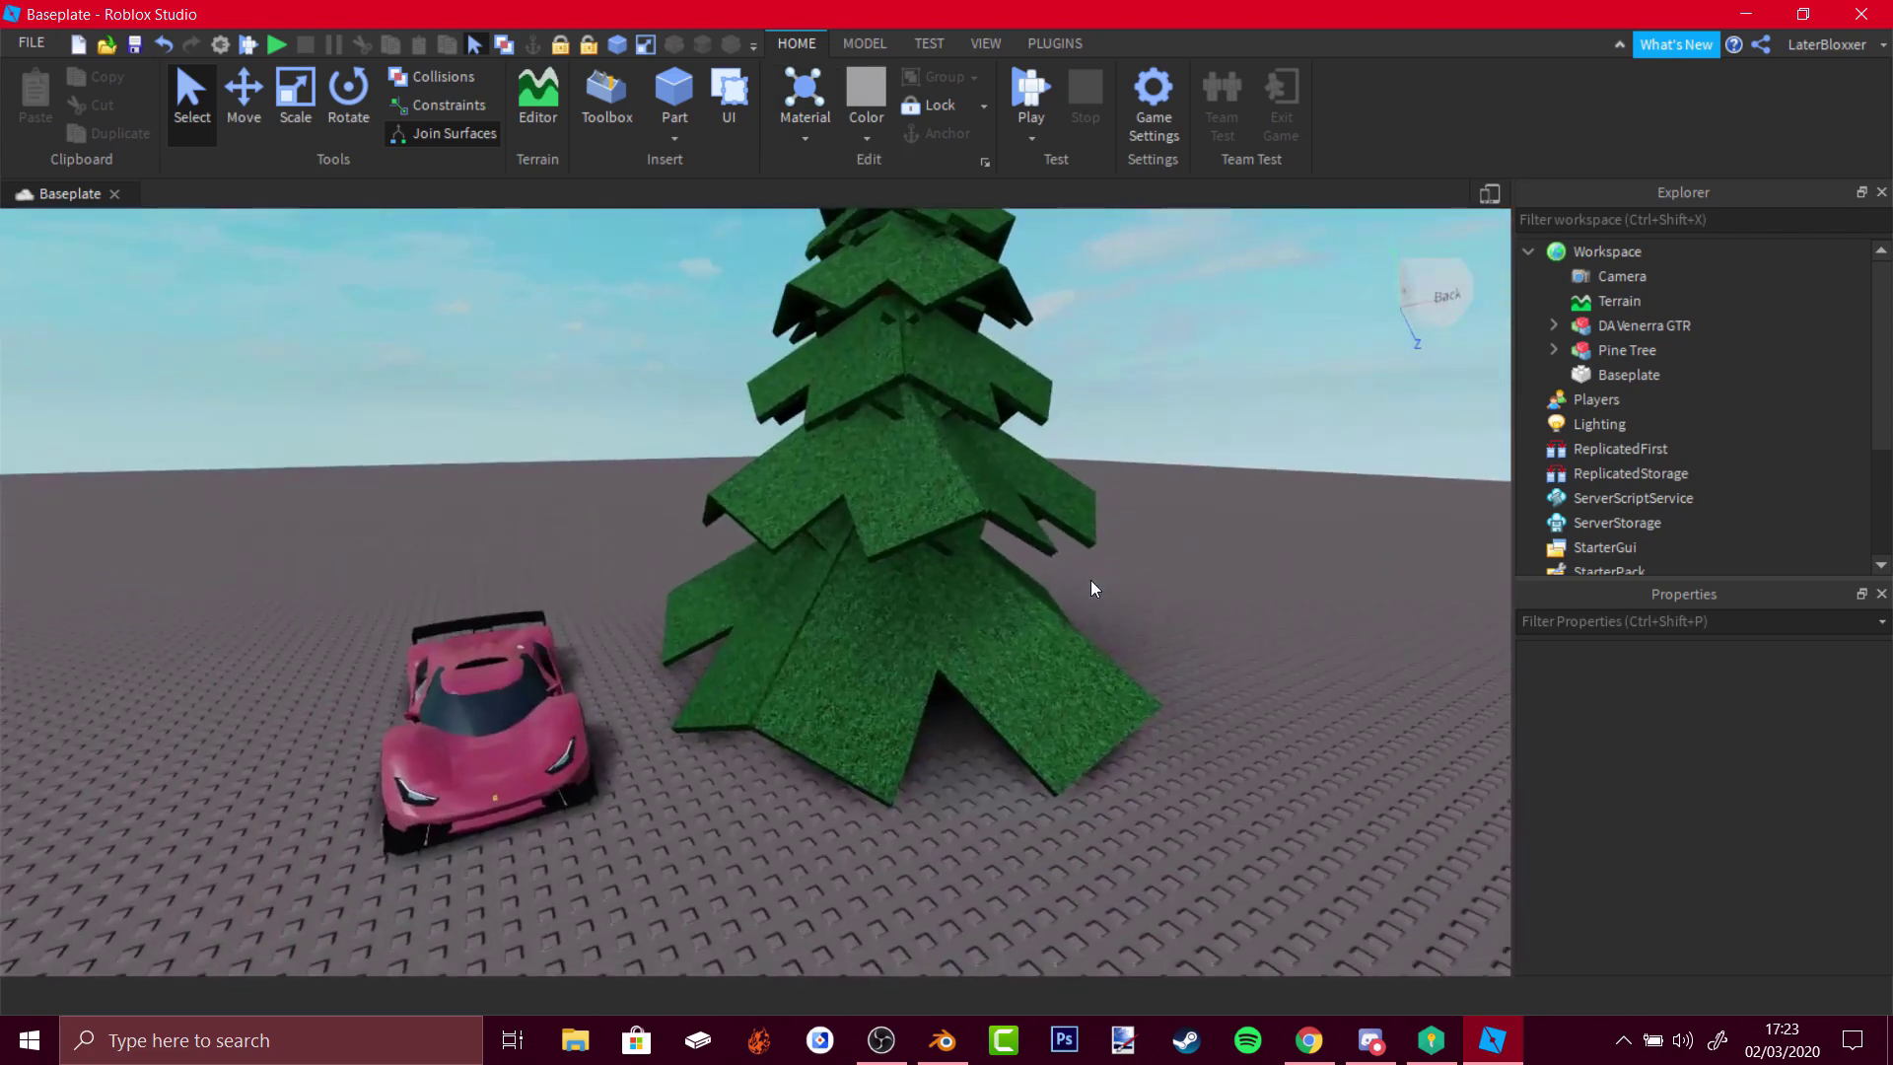
scroll(1092, 583, "up", 3)
- Show the toolbox's image assets and search them for "leaves texture"
left_click(606, 99)
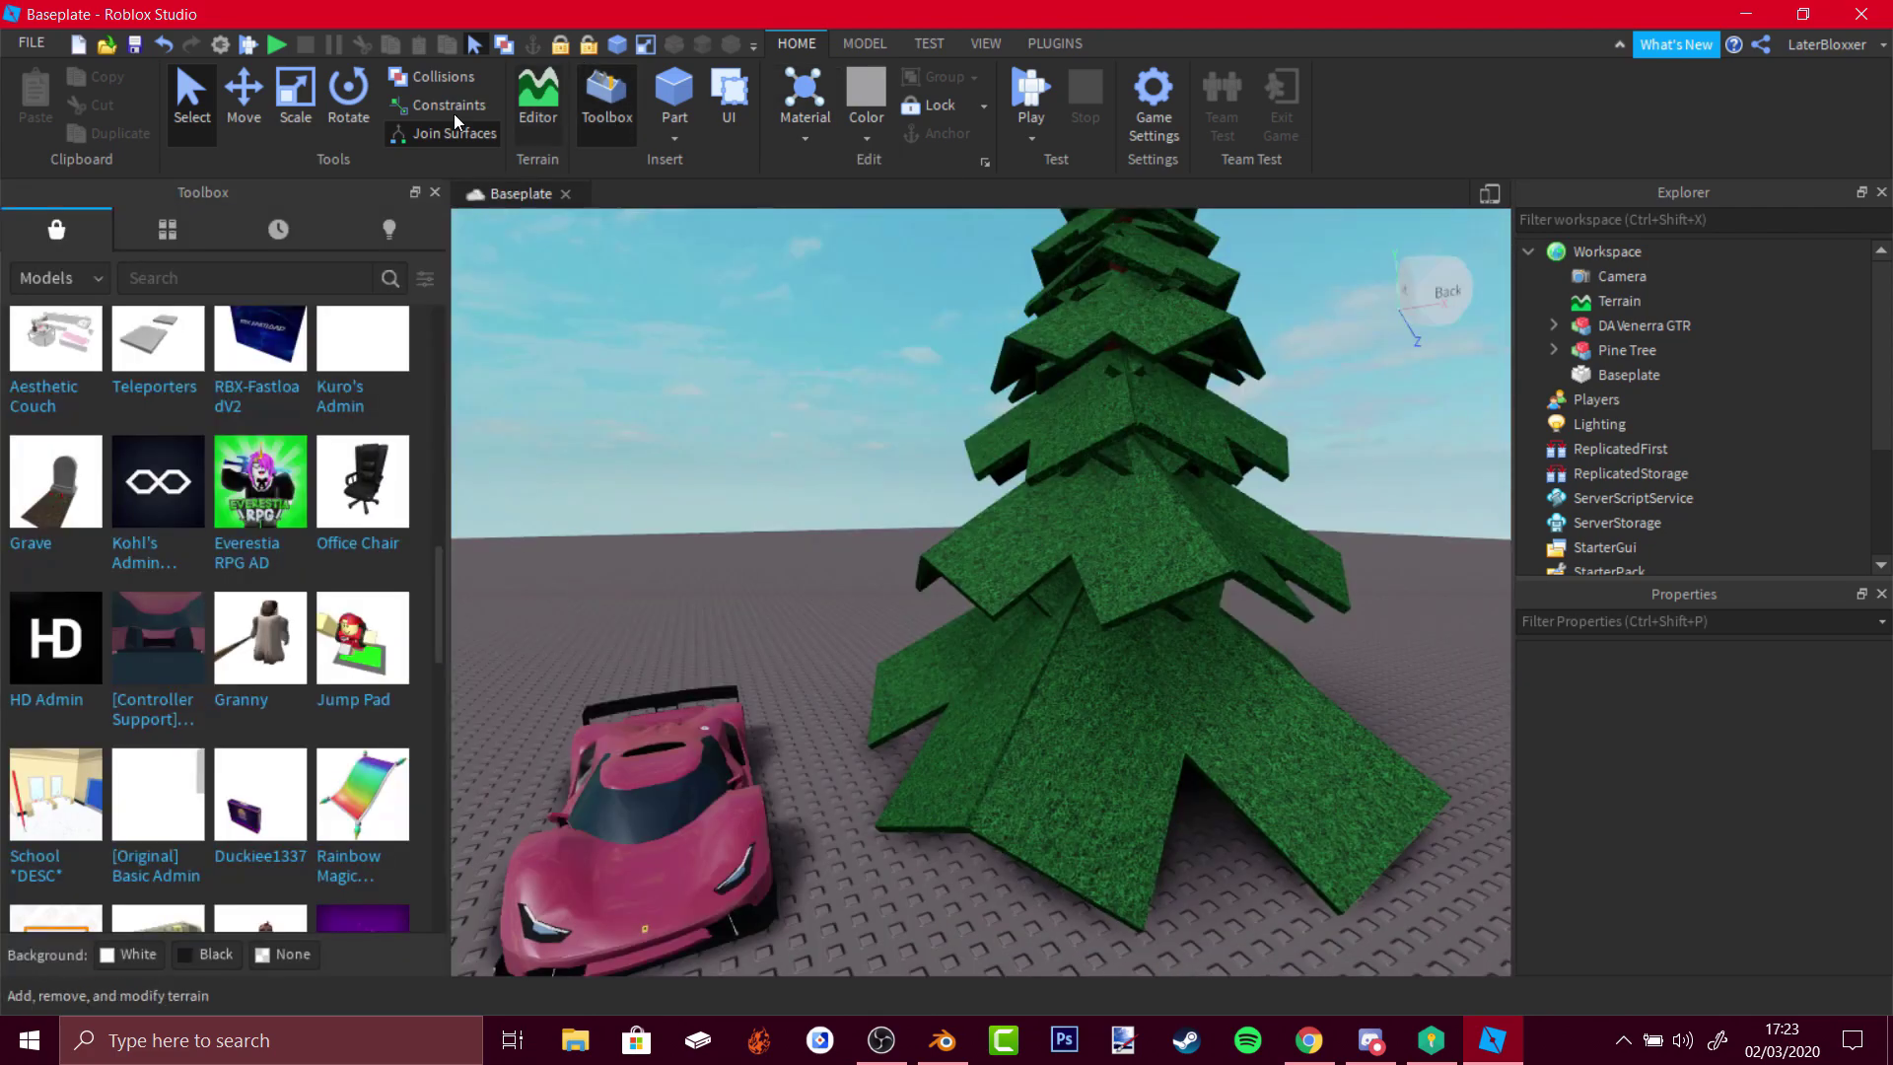
left_click(98, 280)
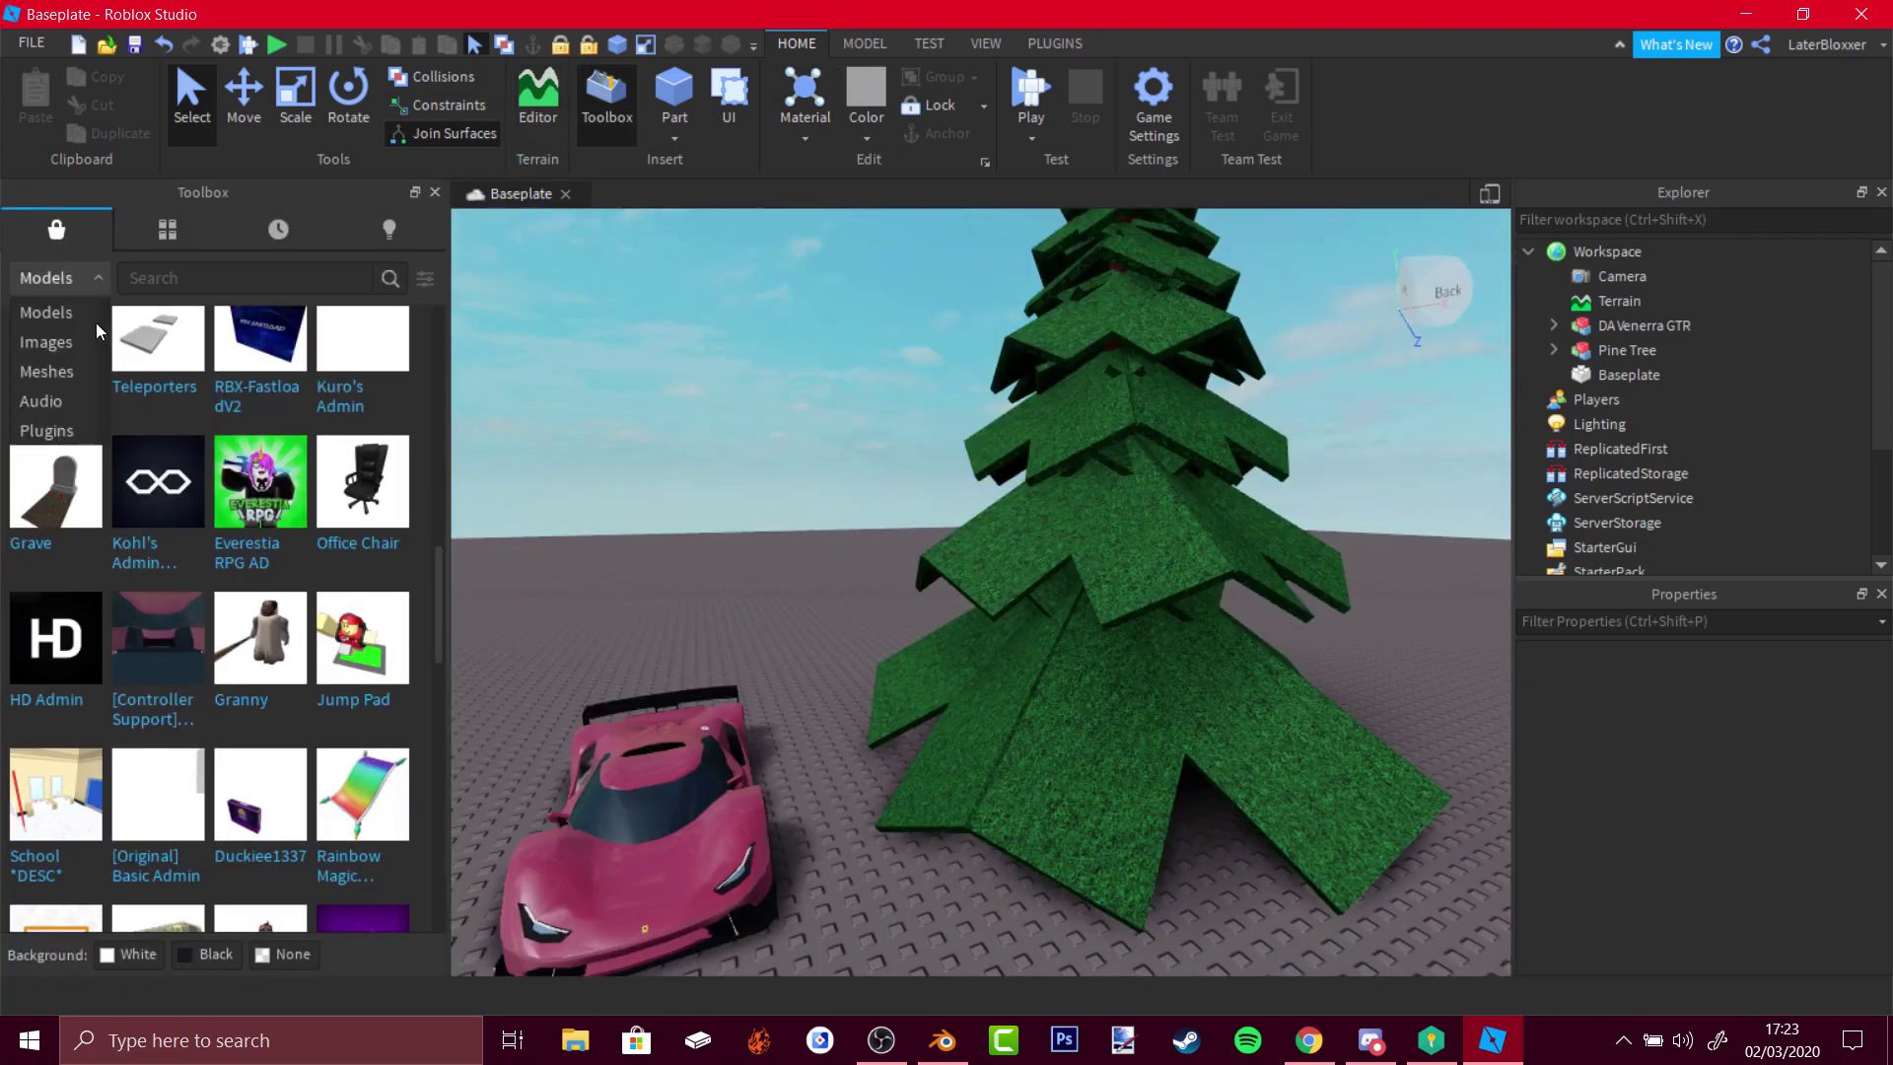
left_click(49, 342)
left_click(227, 277)
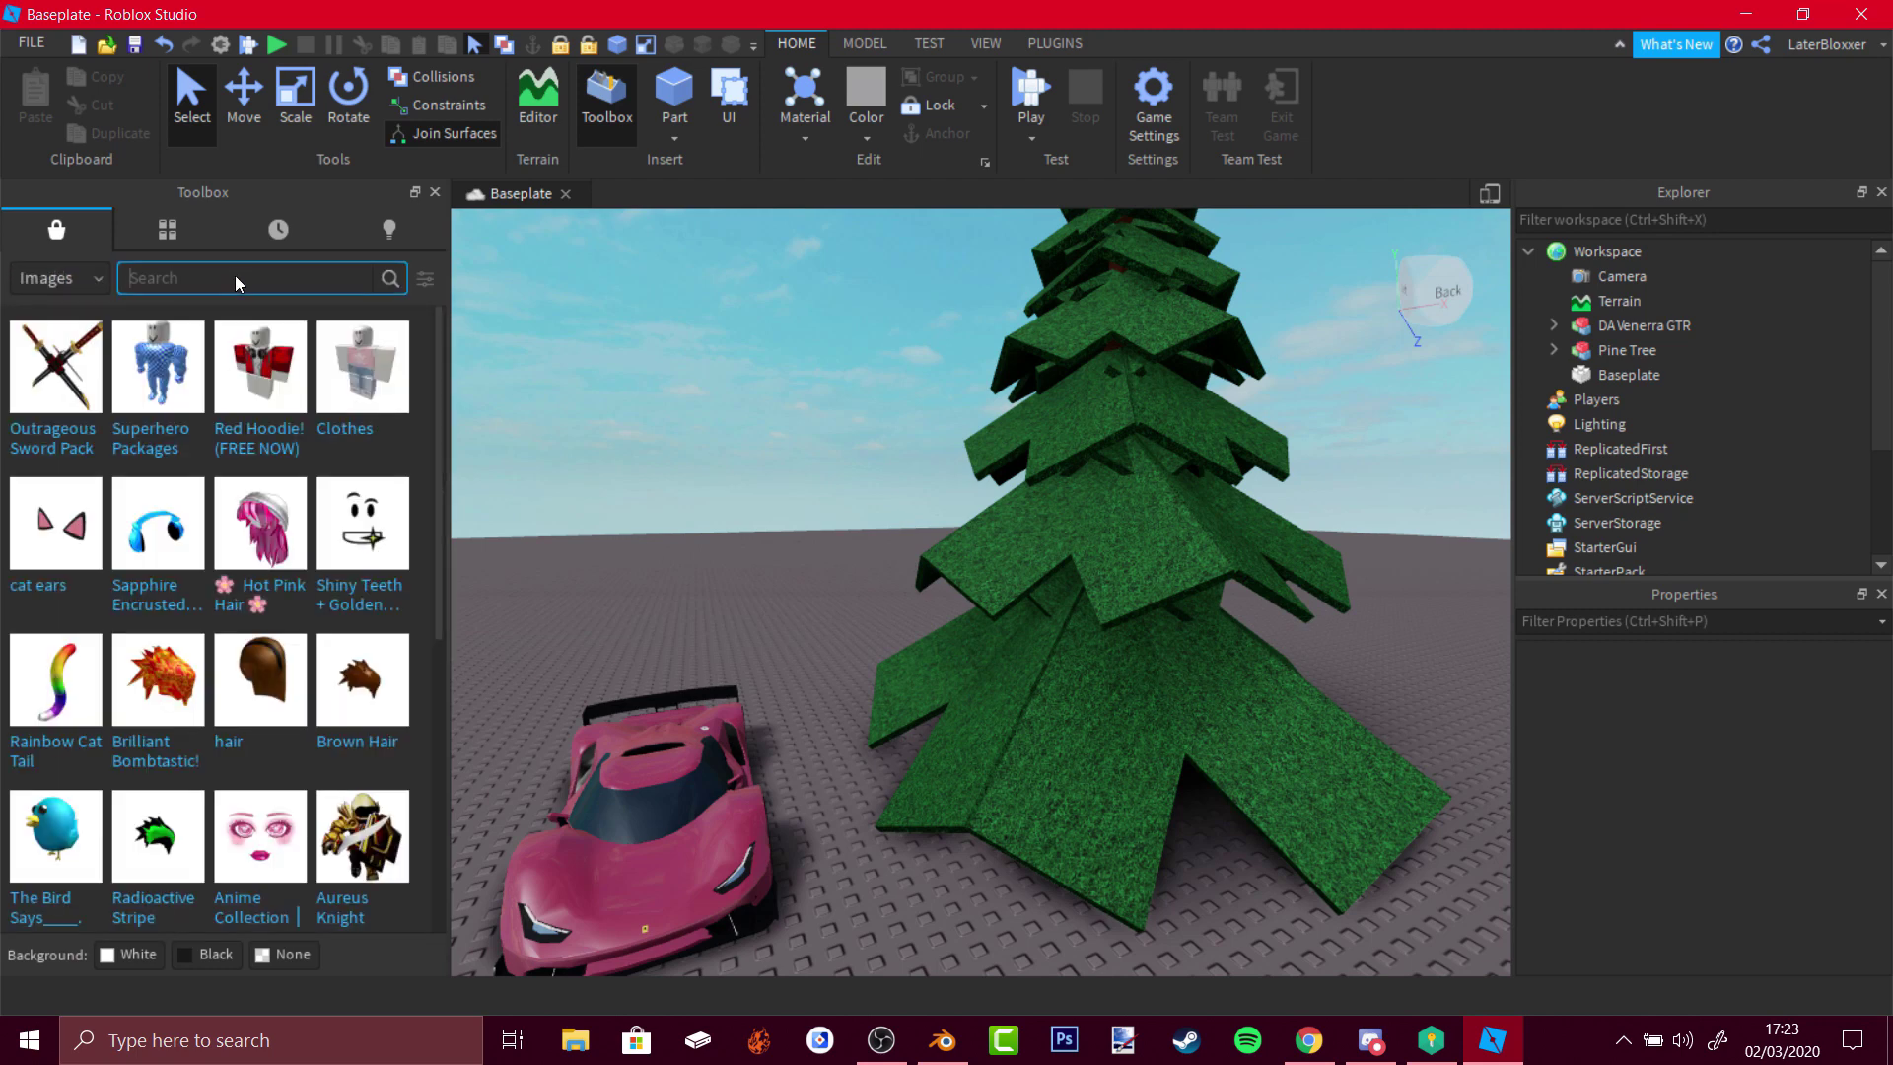
type("grass")
key("Return")
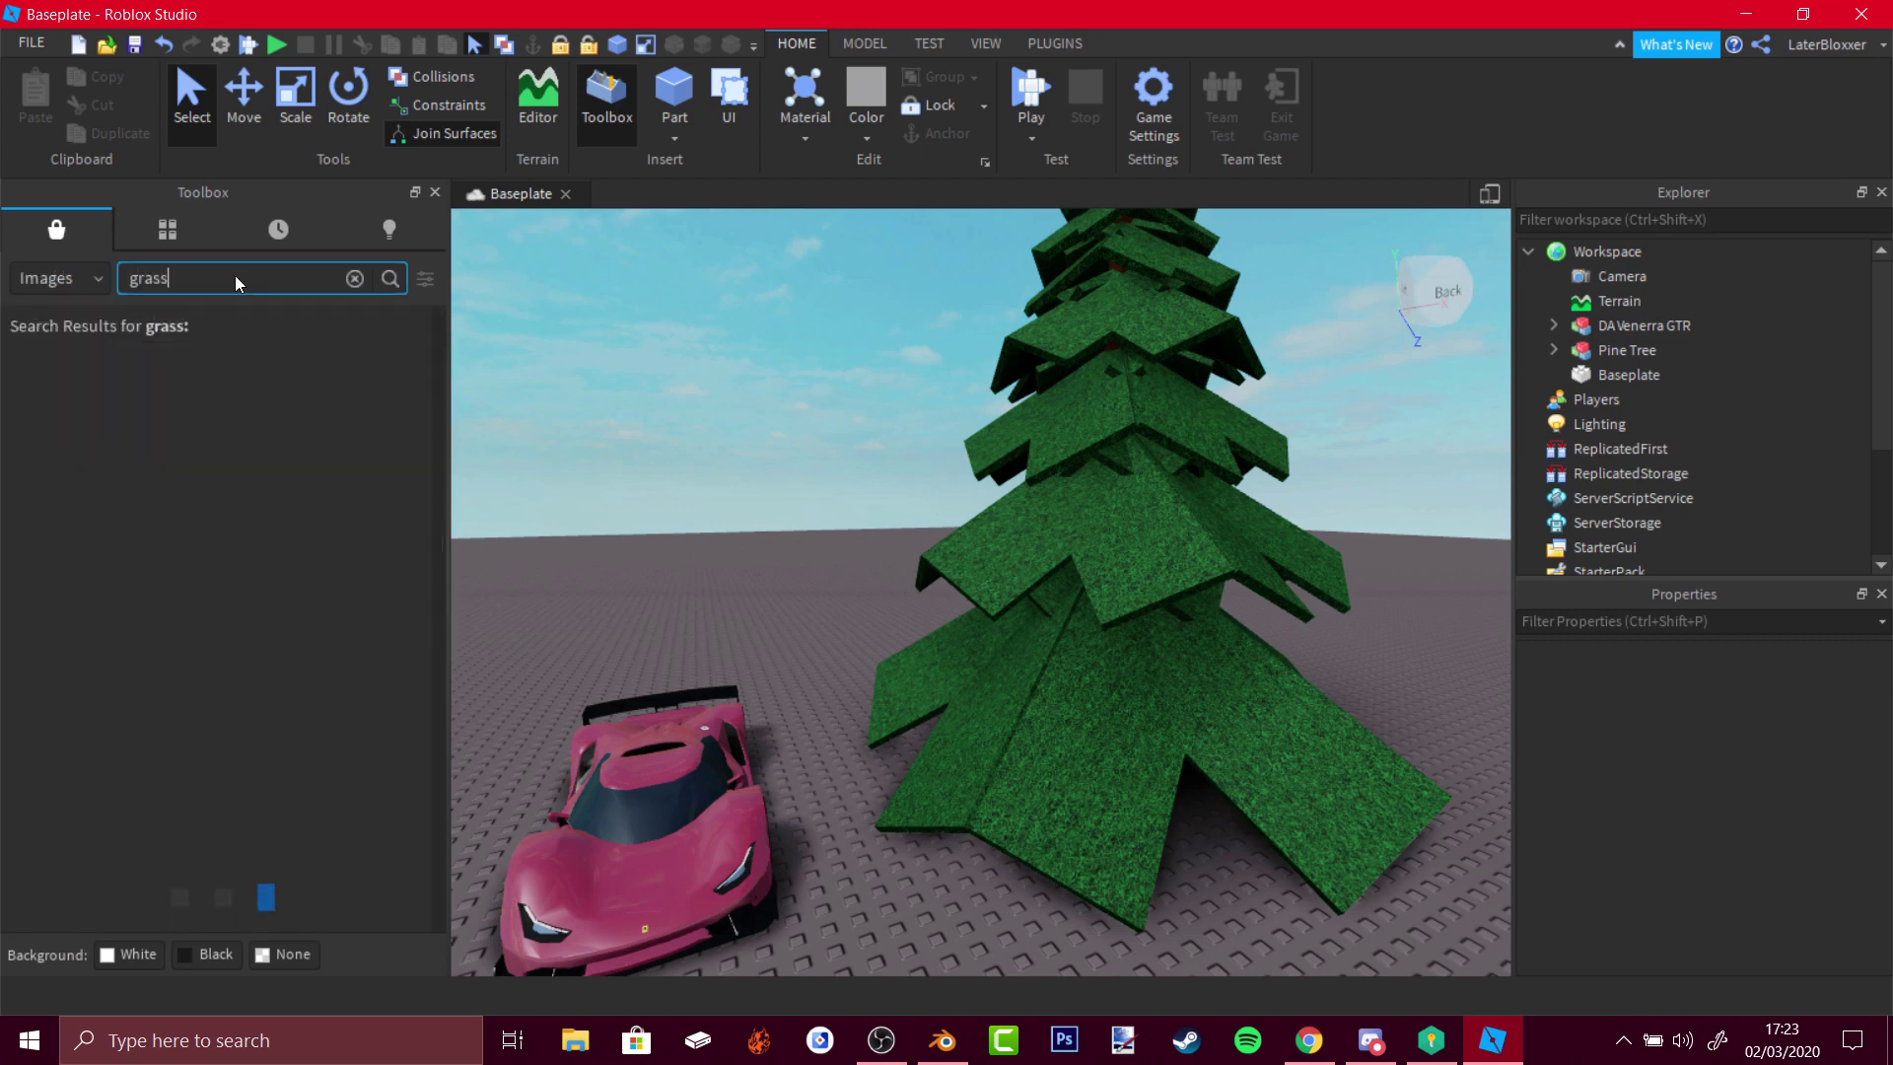
key("BackSpace")
key("BackSpace")
key("BackSpace")
key("BackSpace")
key("BackSpace")
type("leaves texture")
key("Return")
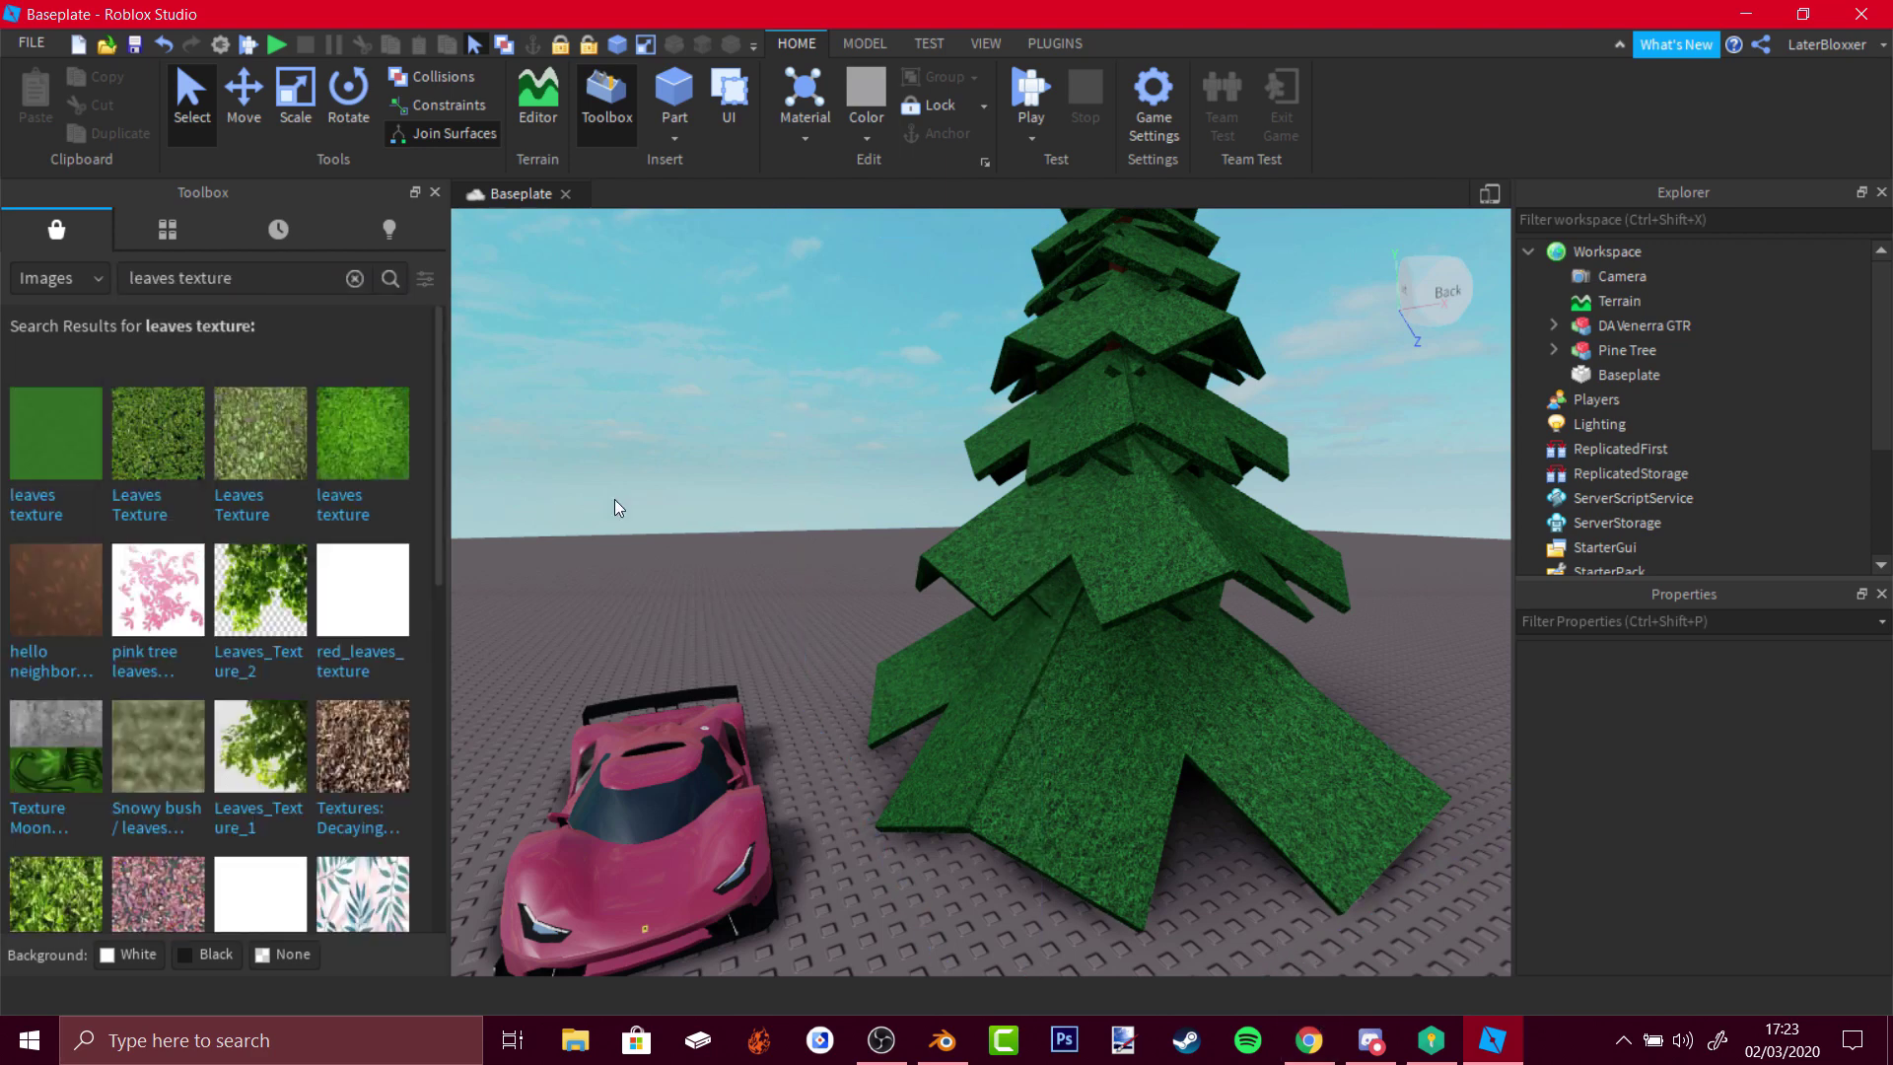
- Try the bright green leaves texture image on one of the pine tree's leaf parts, and undo it
left_click_drag(281, 461, 1134, 562)
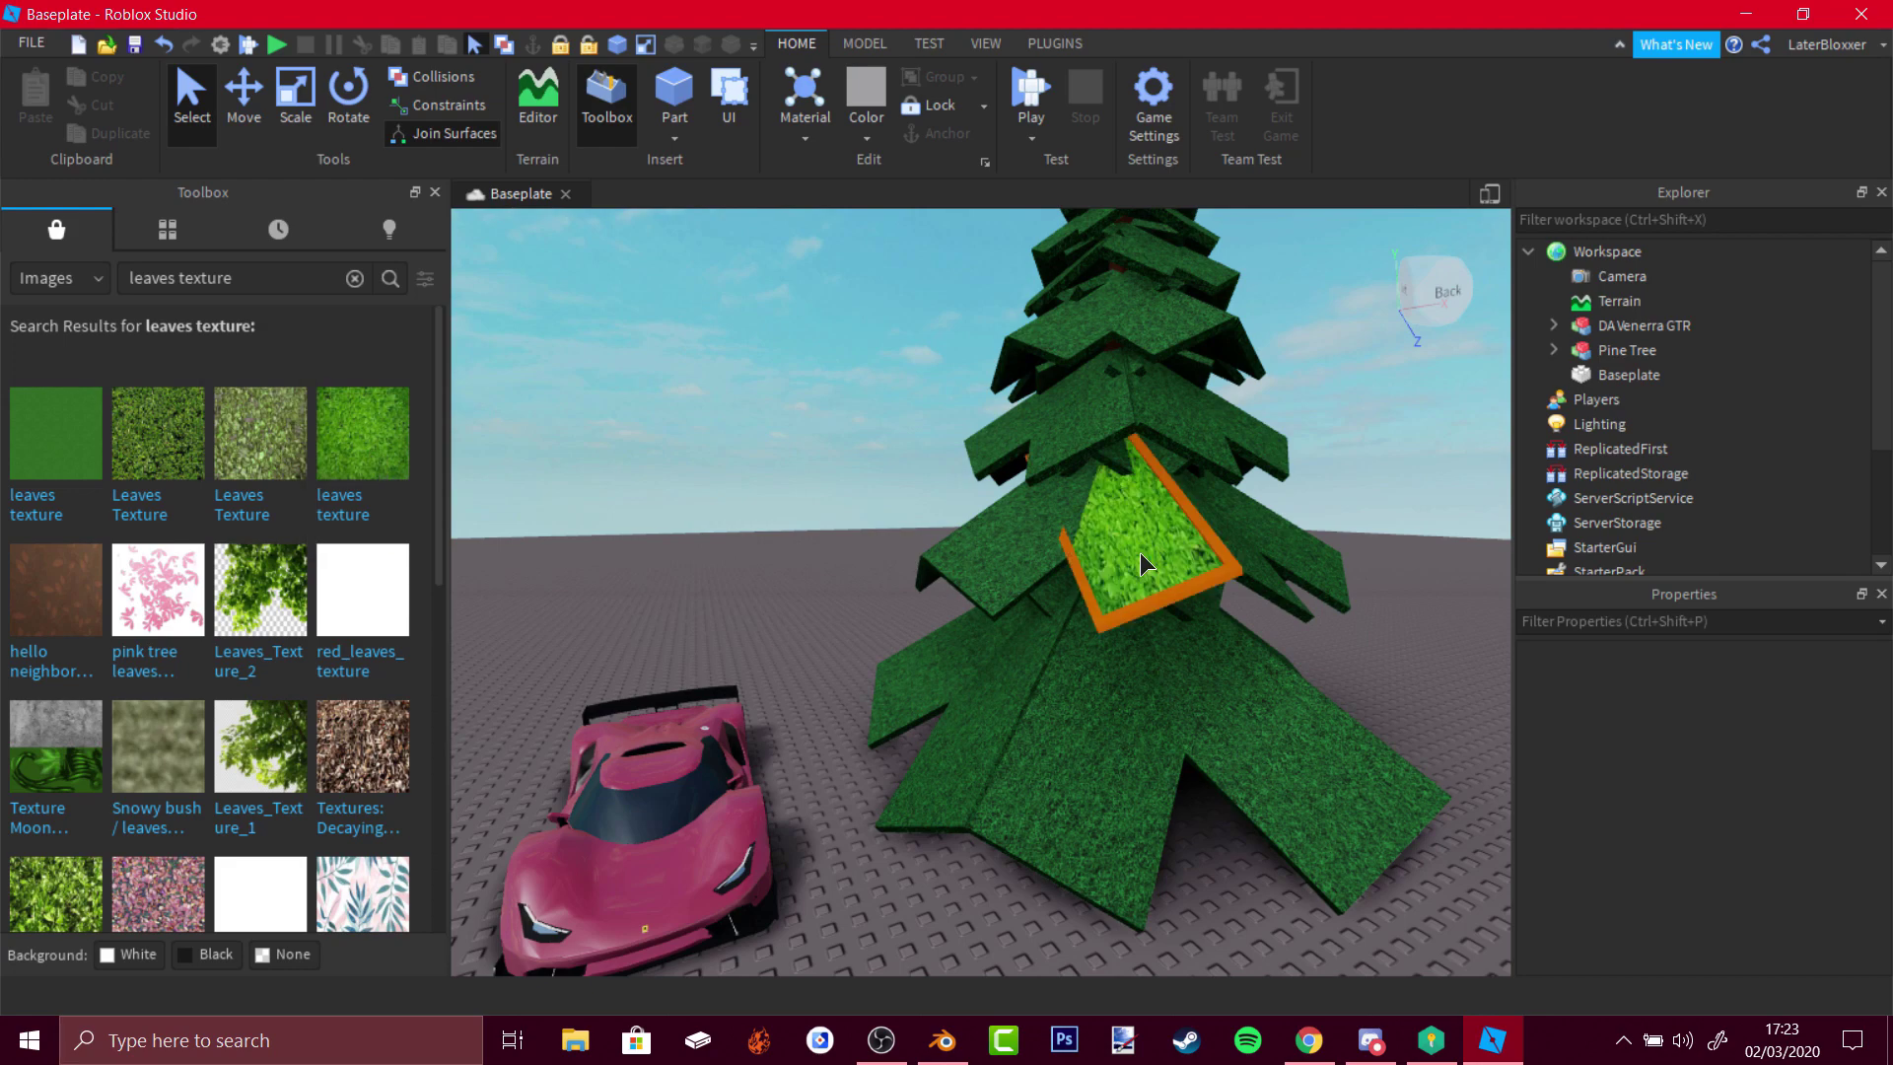
scroll(1038, 558, "up", 10)
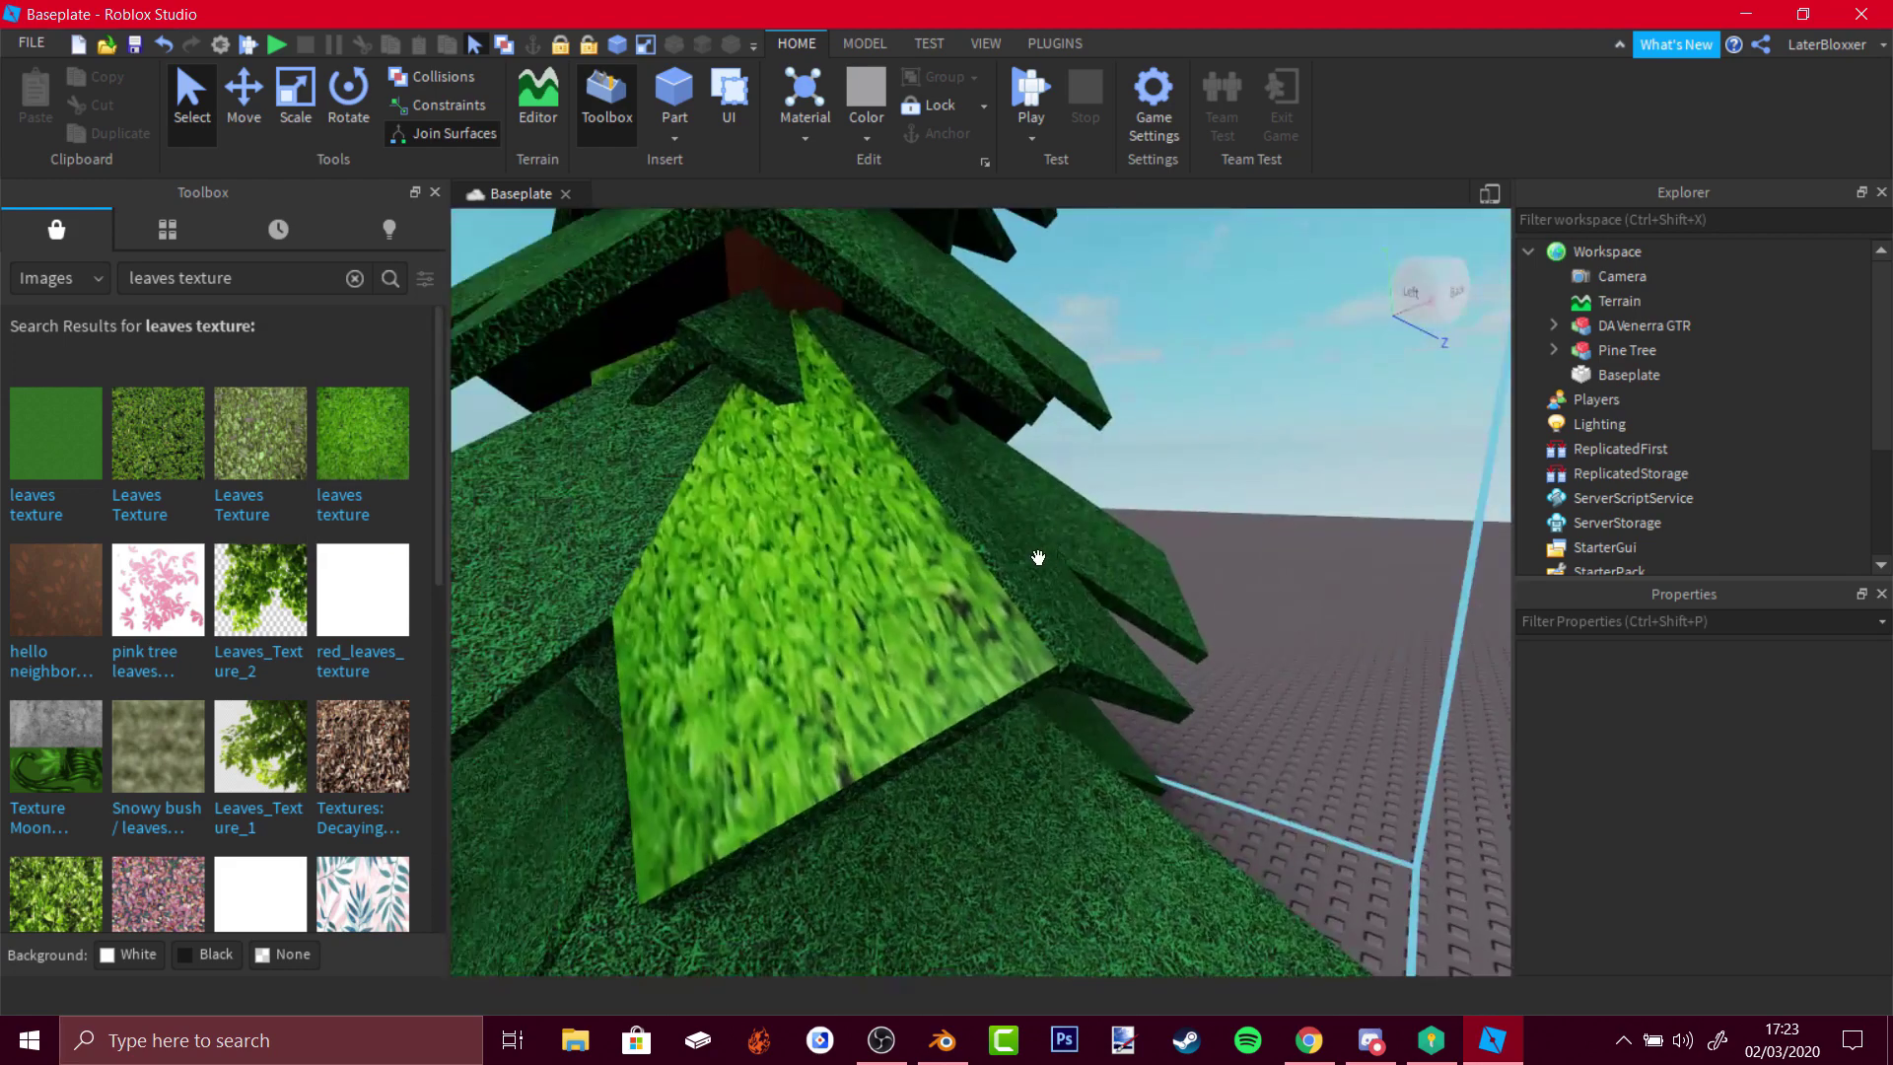
middle_click_drag(1038, 557, 1121, 618)
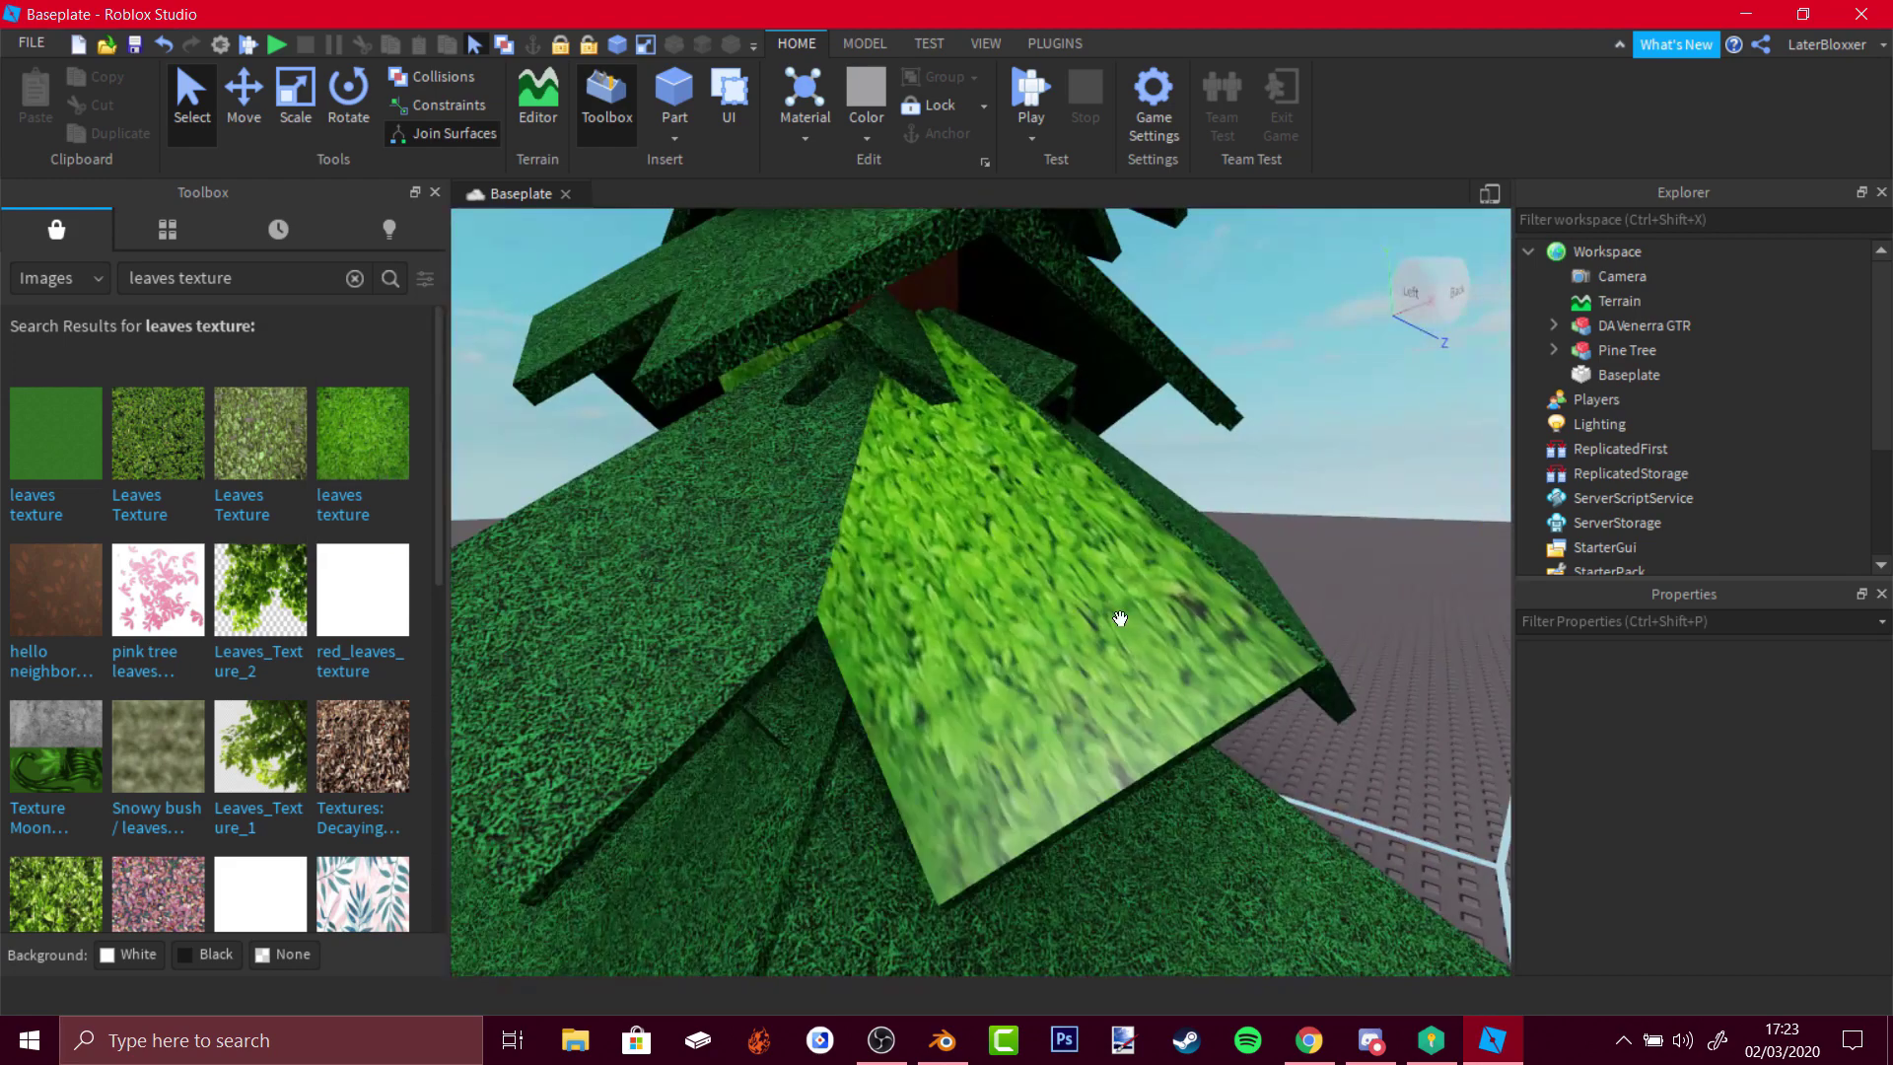
key("ctrl+z")
- Add a Texture object to the first Leaves part of the Pine Tree model
left_click(1627, 350)
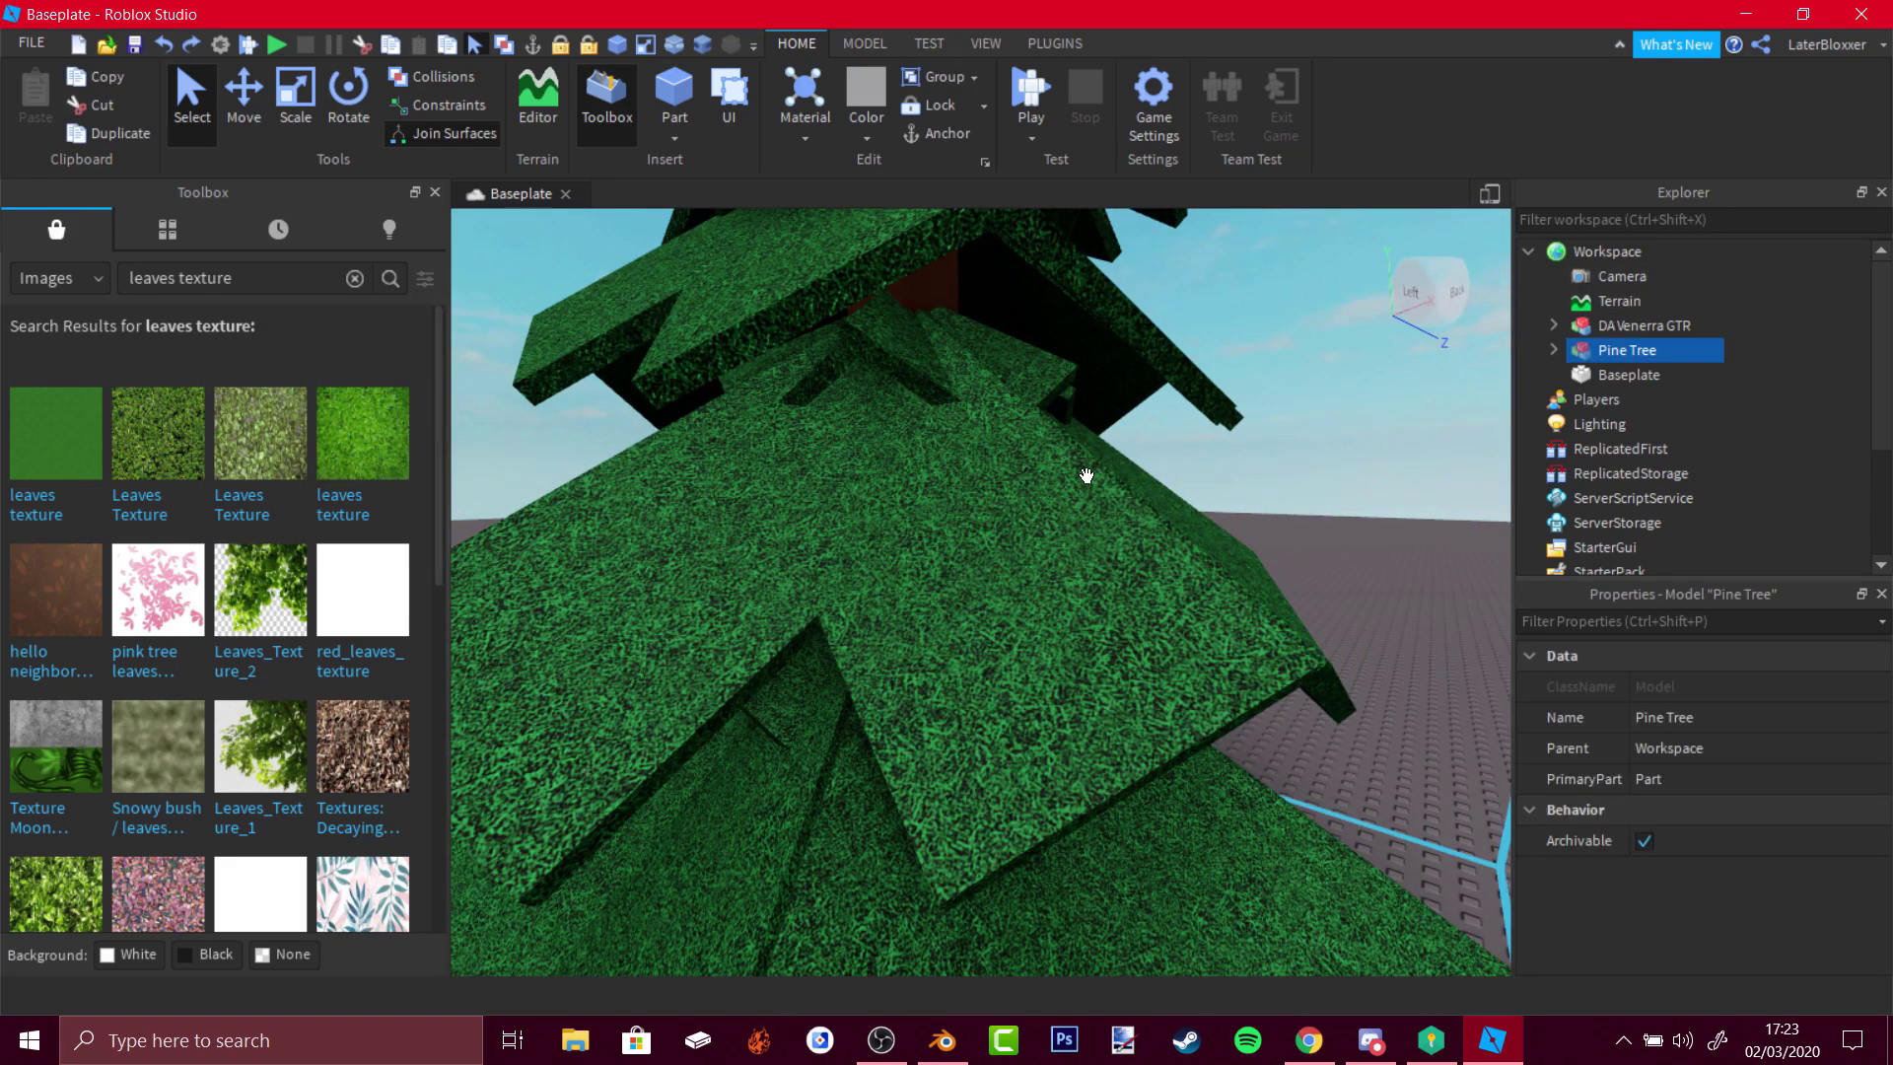
left_click(1554, 351)
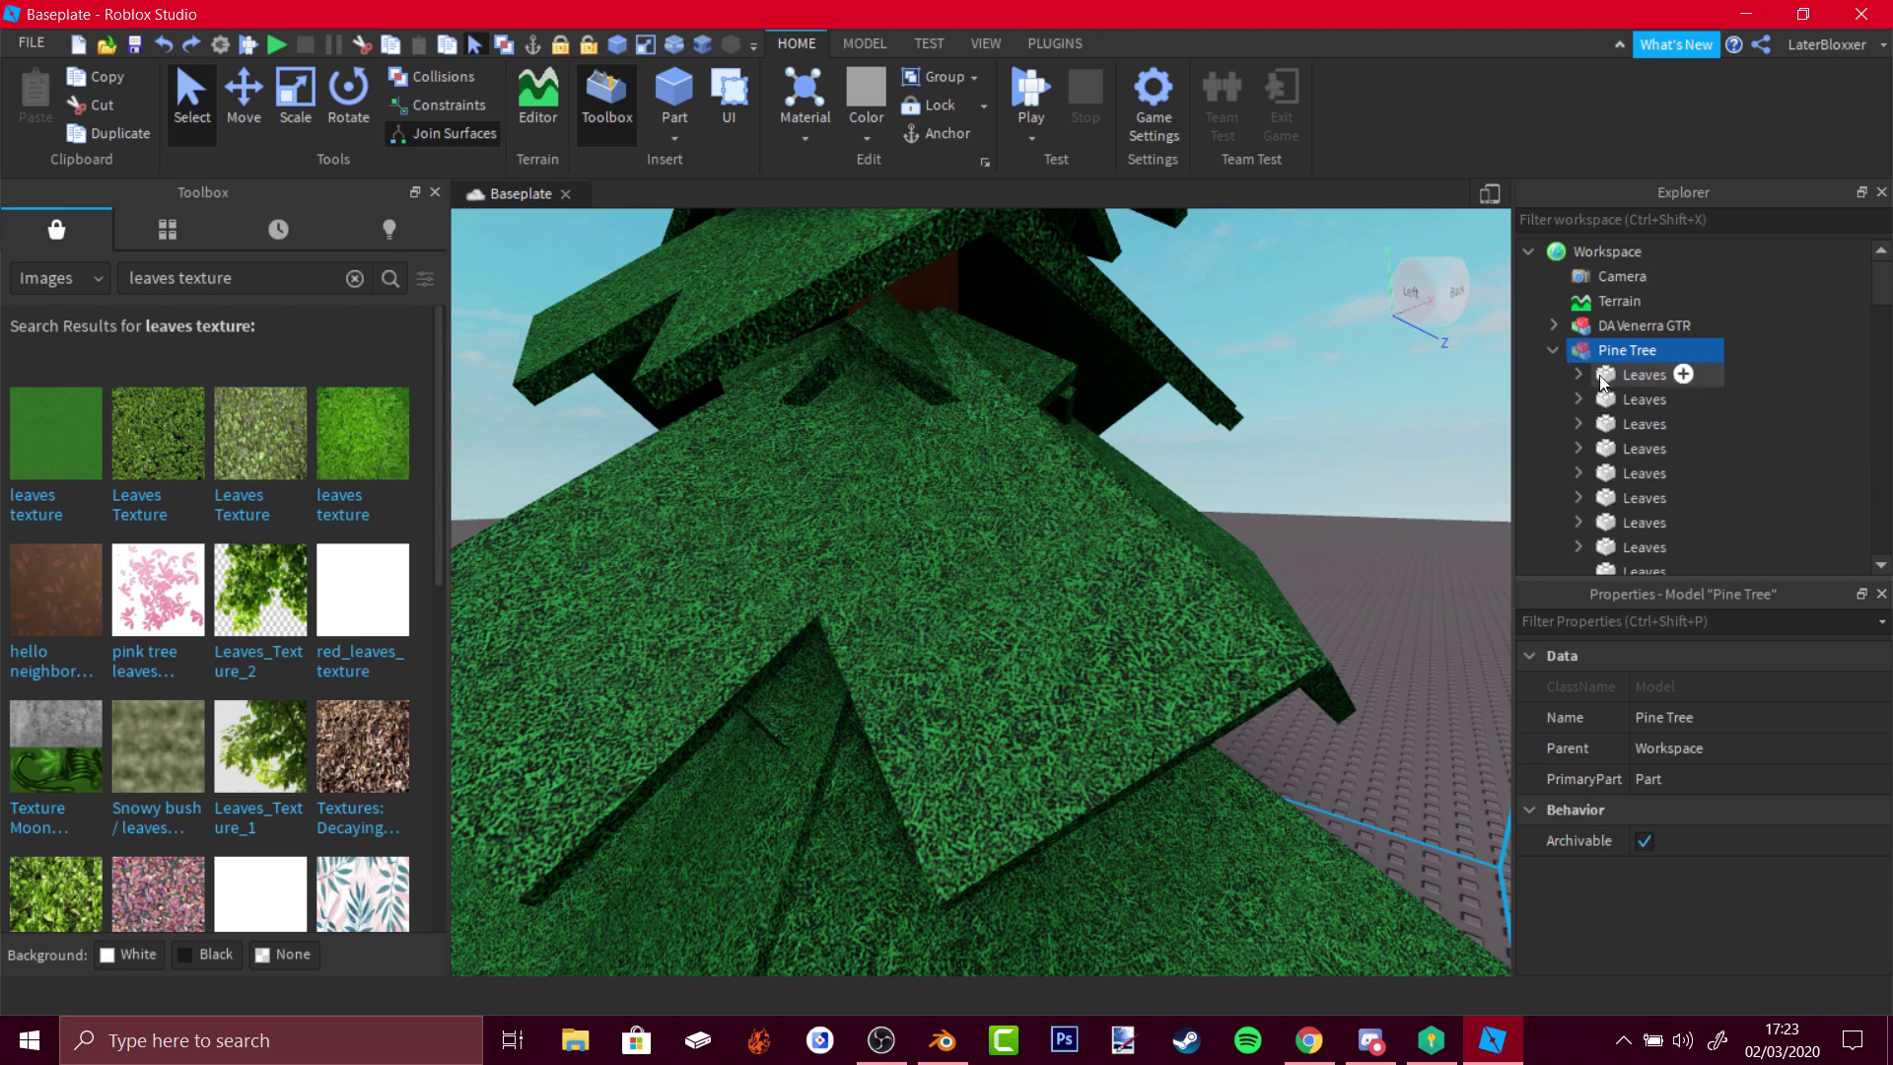
left_click(1578, 371)
left_click(1686, 375)
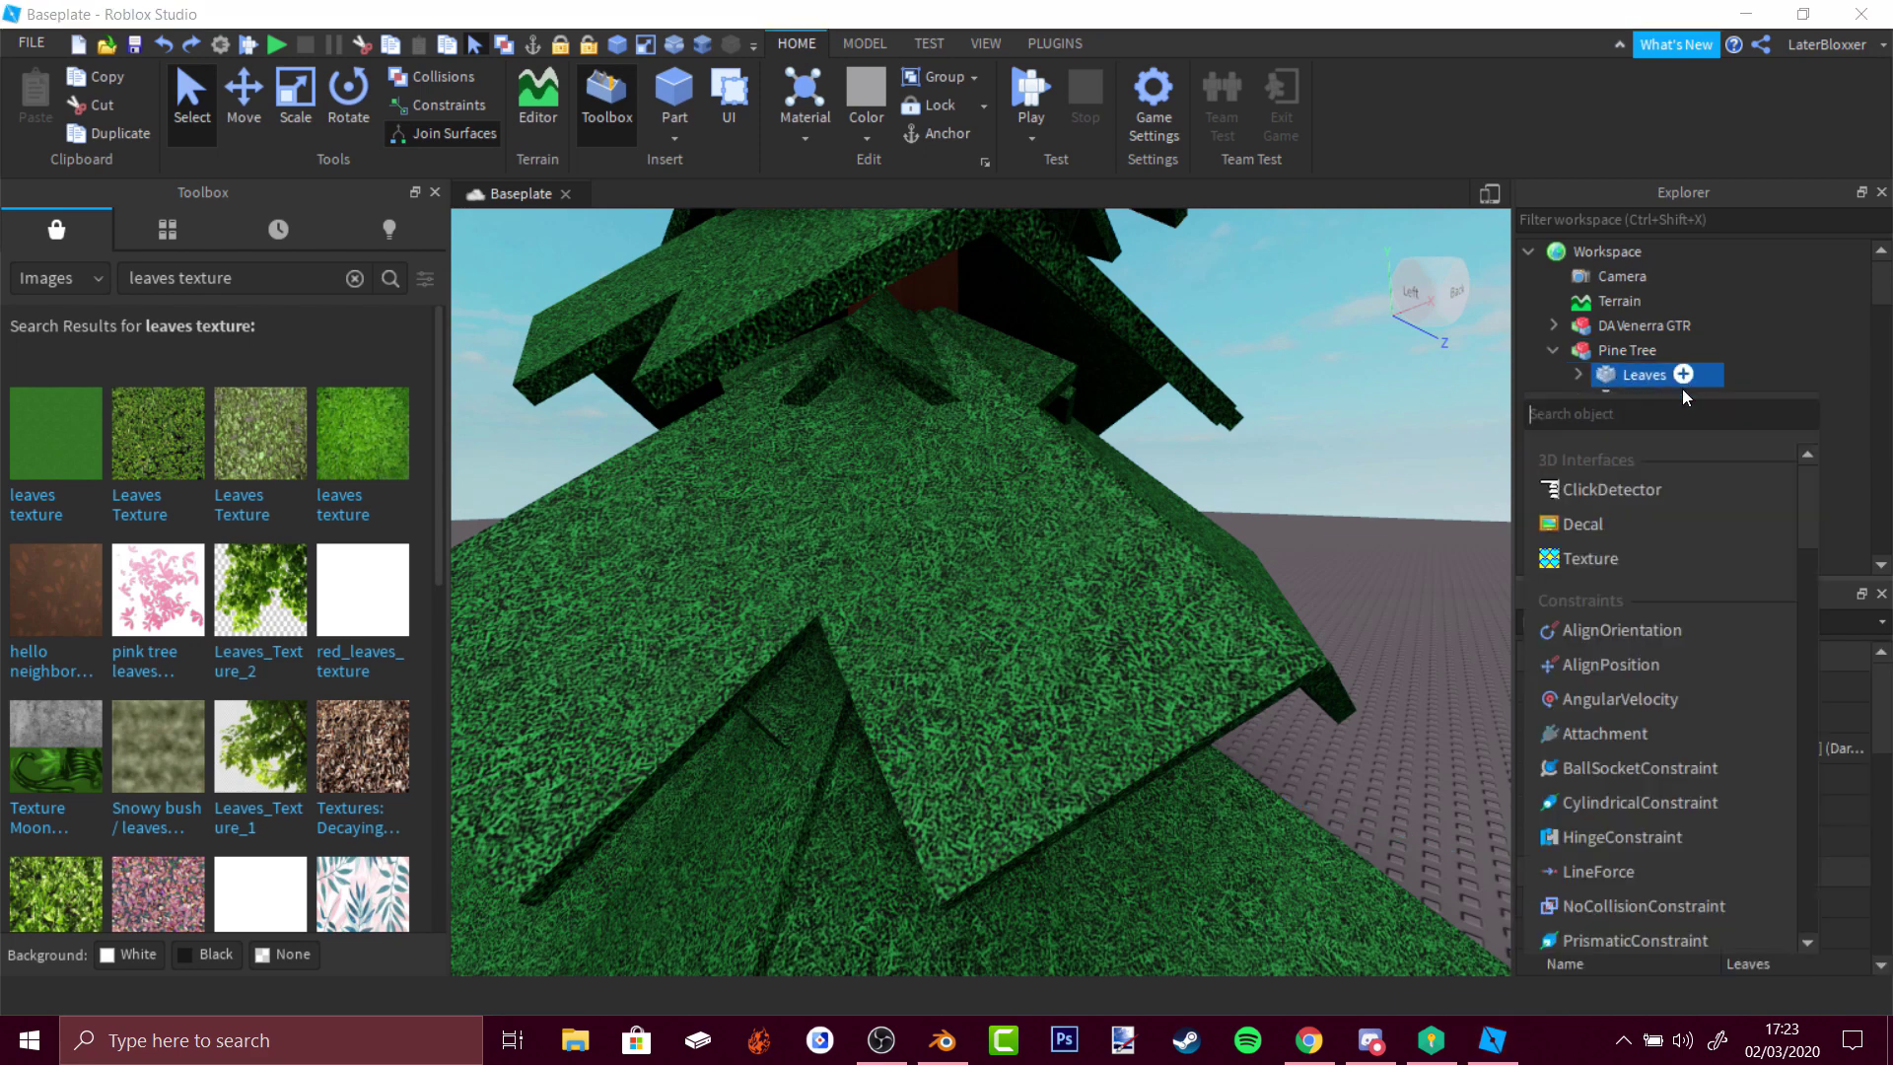
left_click(1590, 558)
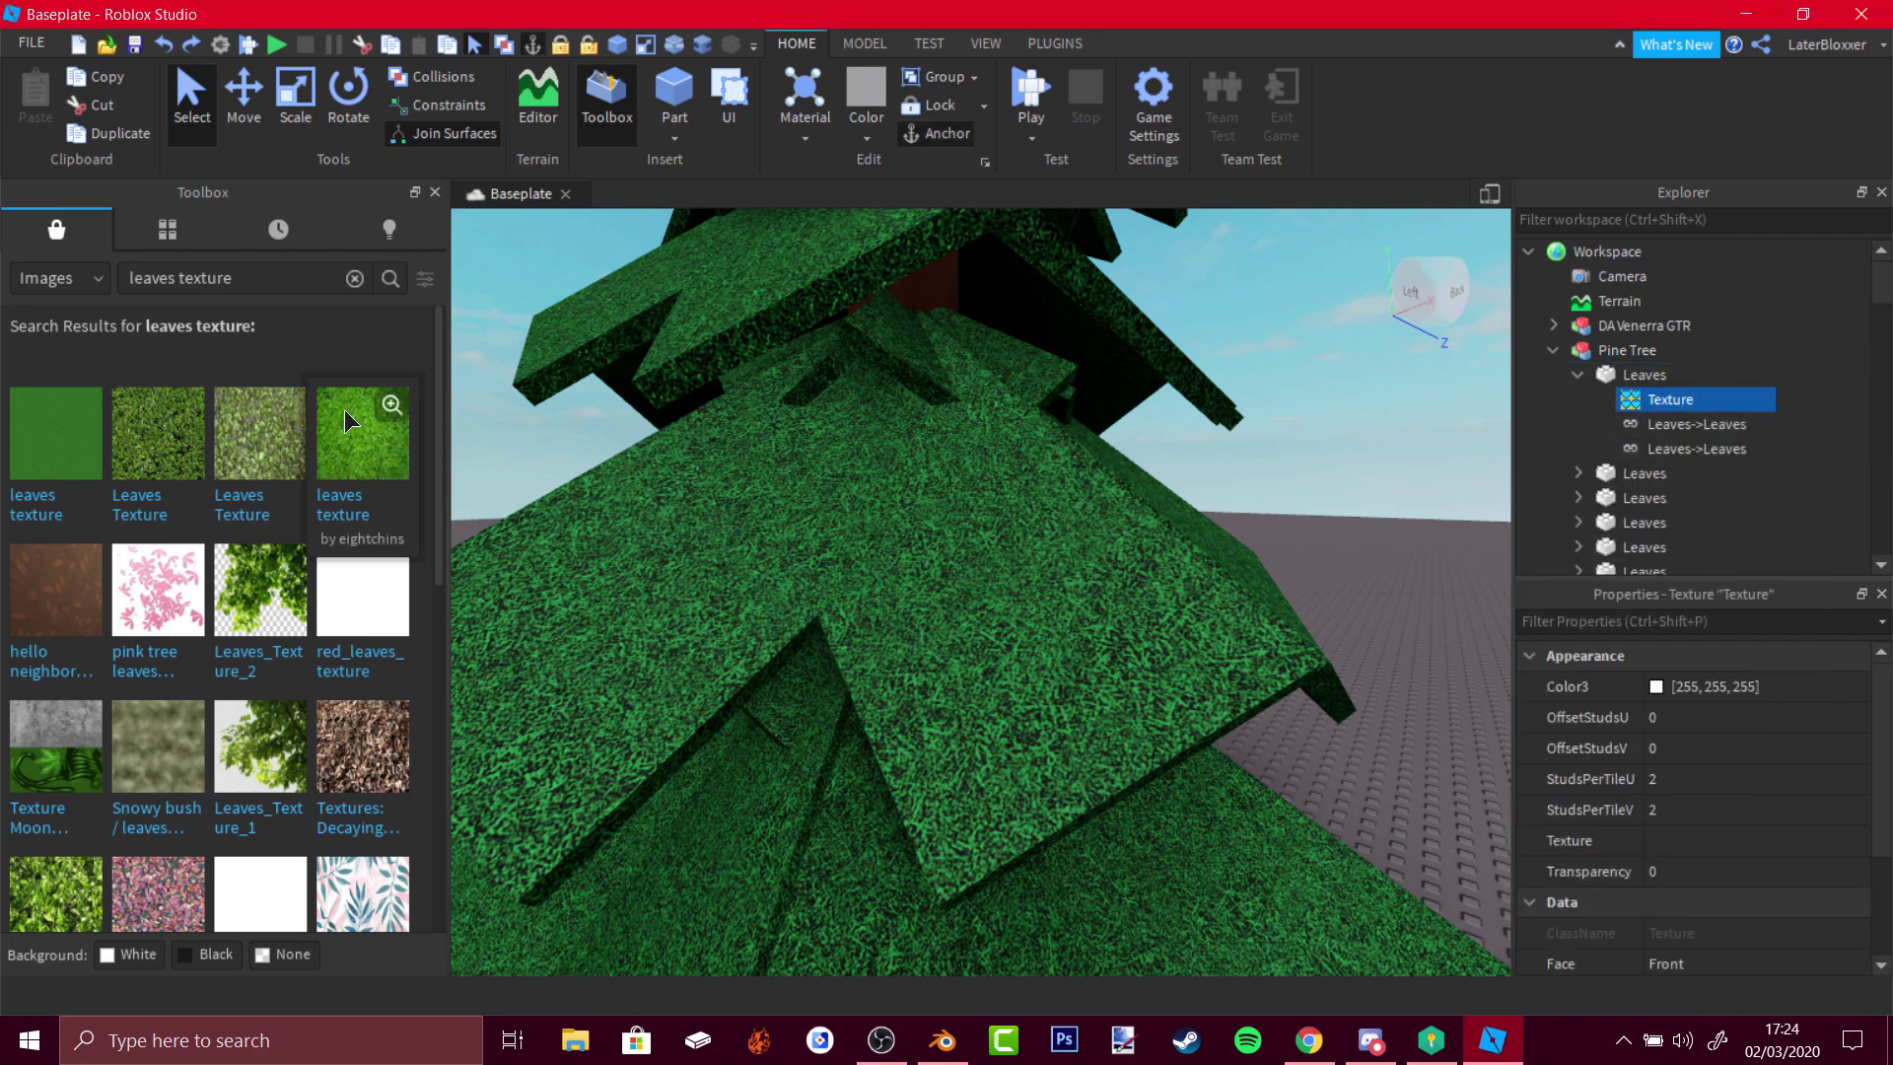
- Try to assign the bright green leaves image to the new Texture object, and look through the Leaves part's properties
left_click_drag(406, 456, 1594, 406)
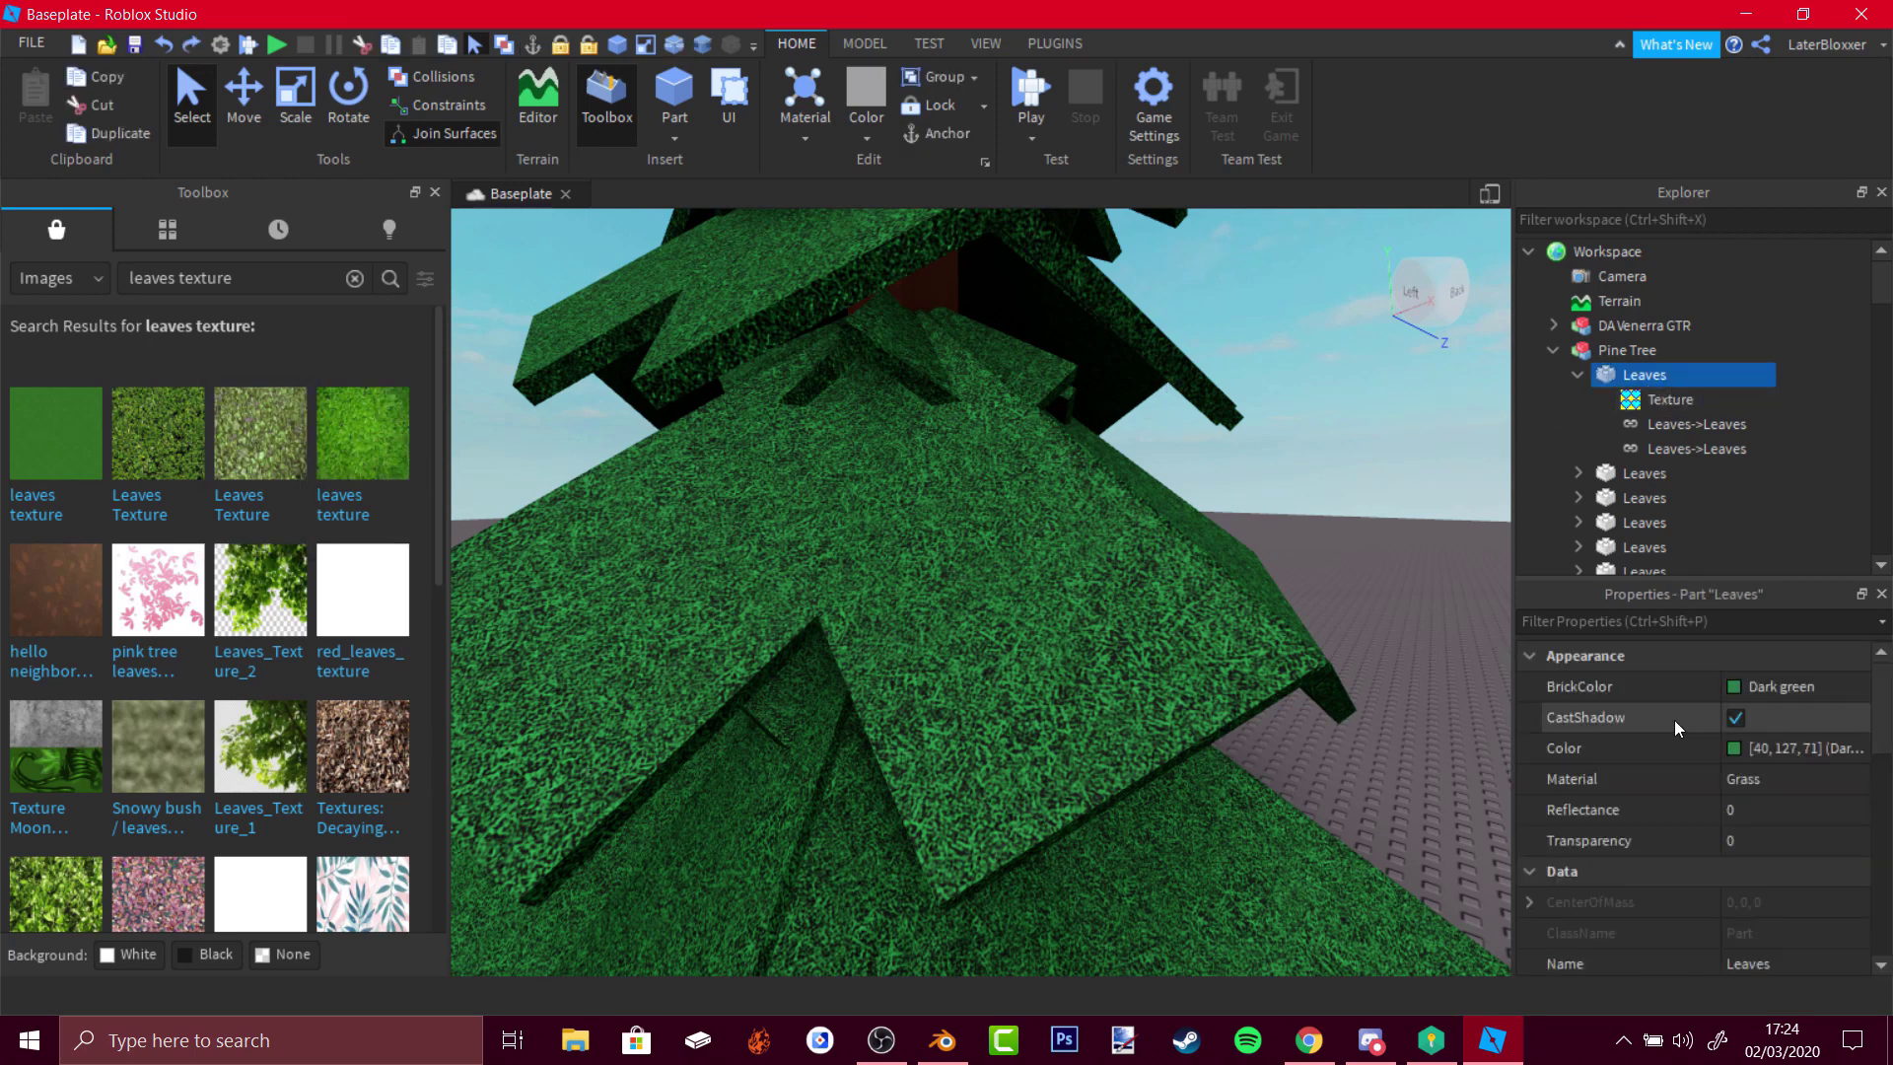
scroll(1817, 796, "down", 10)
scroll(1809, 827, "up", 9)
scroll(1790, 801, "down", 1)
scroll(1804, 797, "up", 2)
scroll(1834, 733, "down", 1)
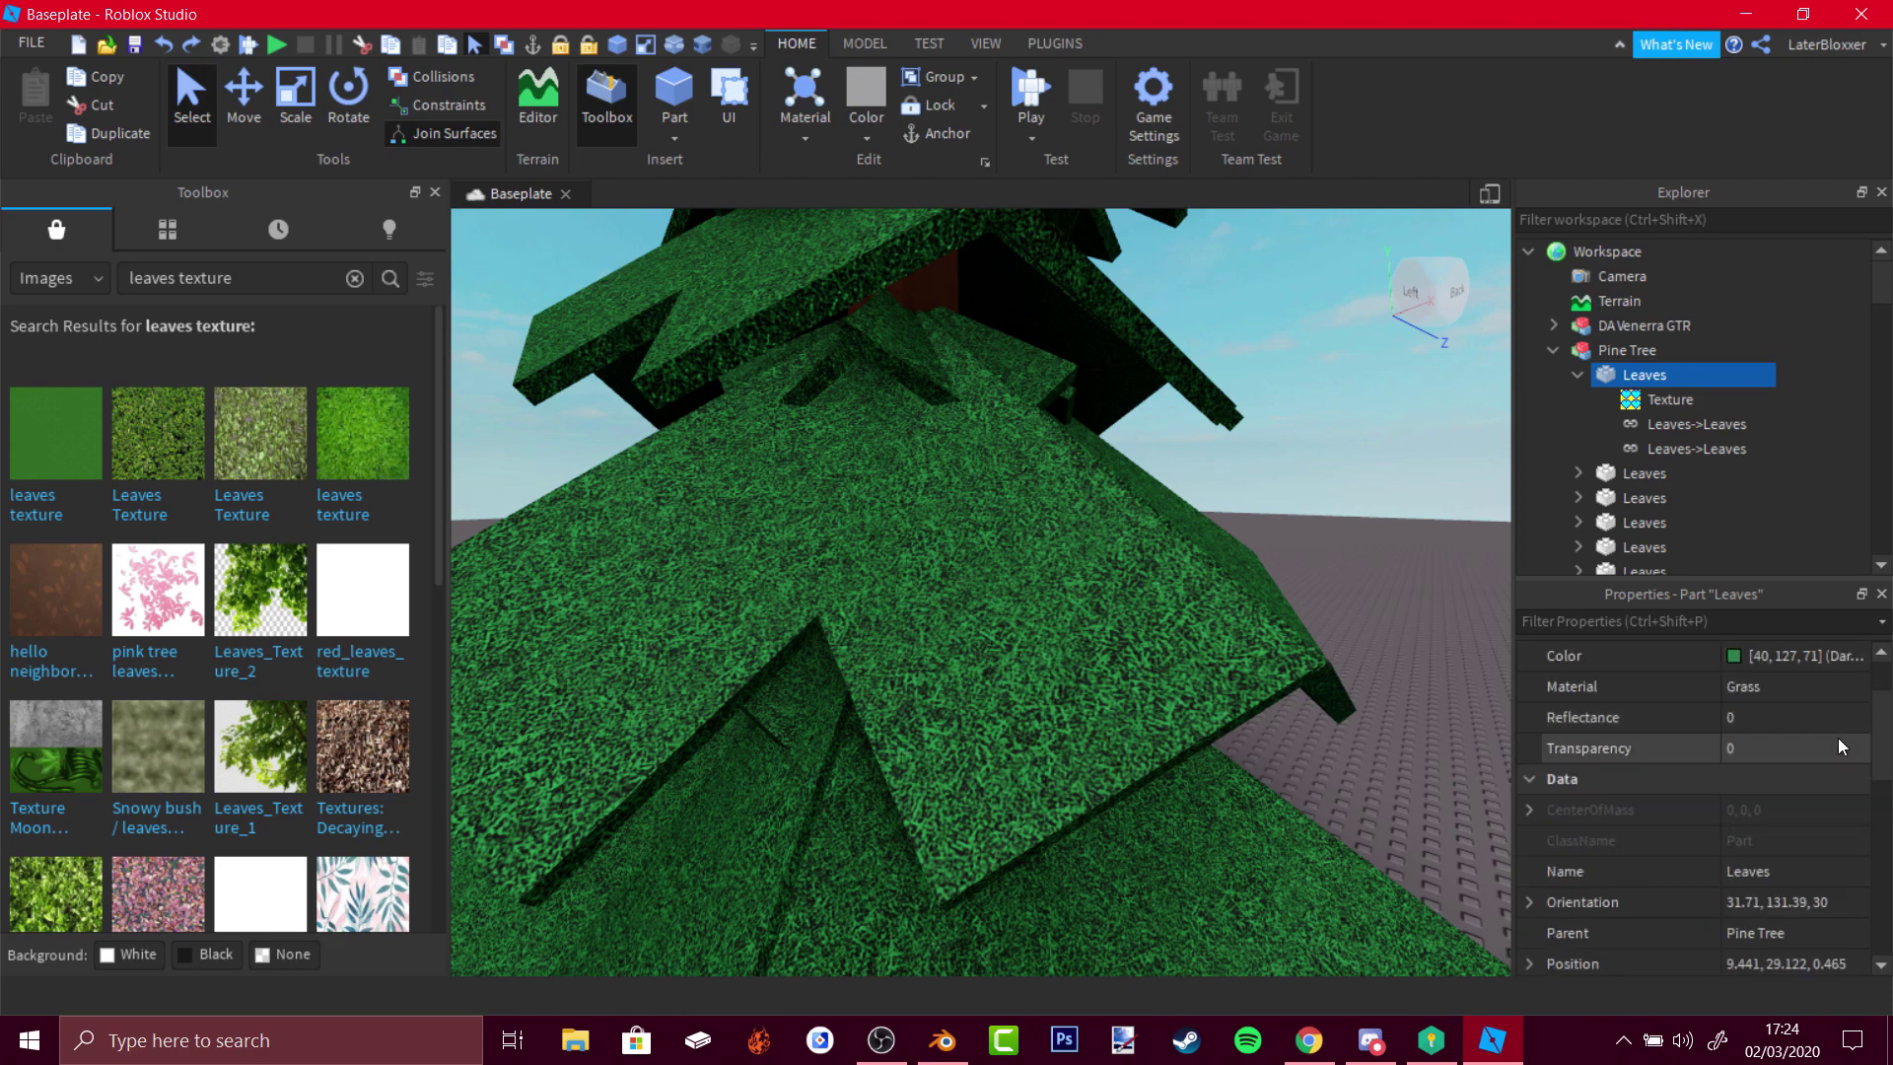
scroll(1835, 733, "down", 2)
- Apply the bright green leaves texture image to a tree leaf part and select its decal by filtering the Explorer for "decal"
left_click_drag(365, 461, 1030, 552)
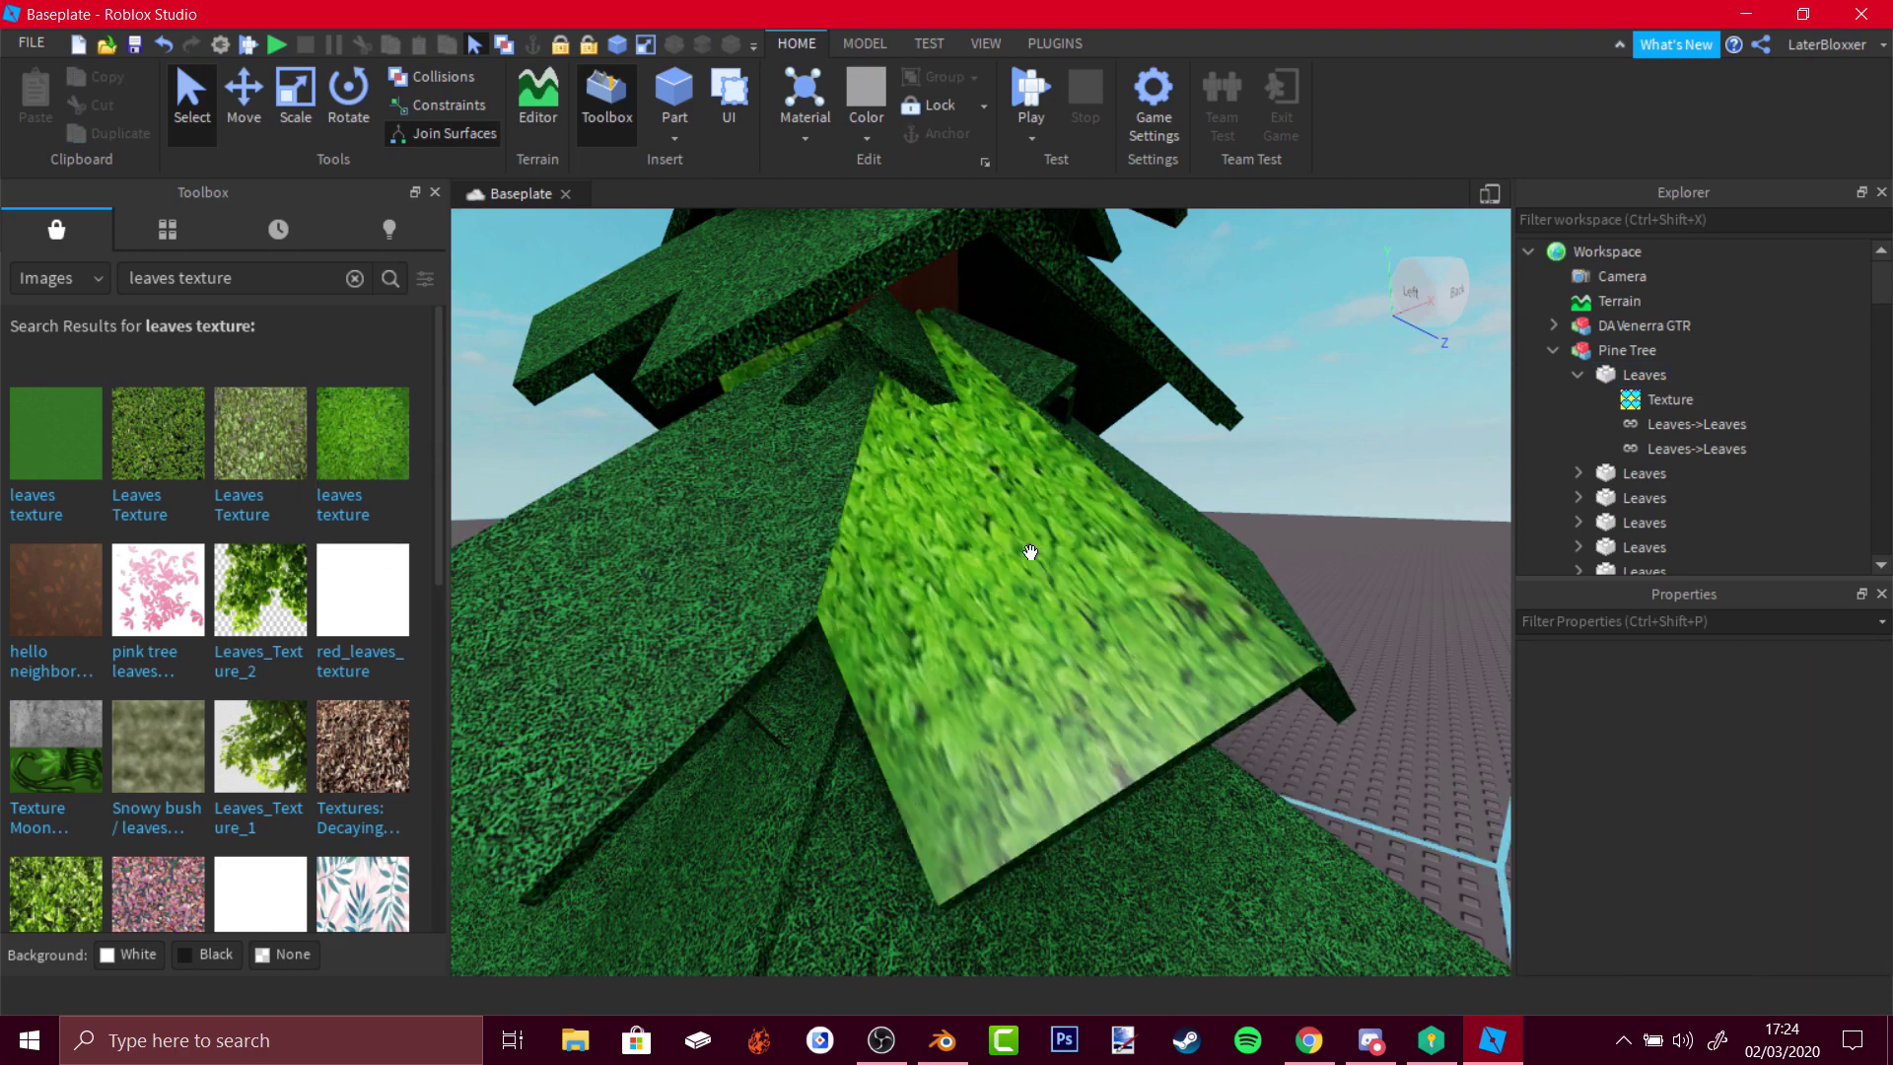
left_click(1649, 352)
scroll(1666, 365, "down", 4)
scroll(1667, 365, "up", 3)
scroll(1666, 365, "down", 2)
scroll(1667, 365, "up", 3)
left_click(1610, 220)
type("decal")
scroll(1765, 374, "down", 3)
scroll(1728, 404, "down", 5)
left_click(1637, 520)
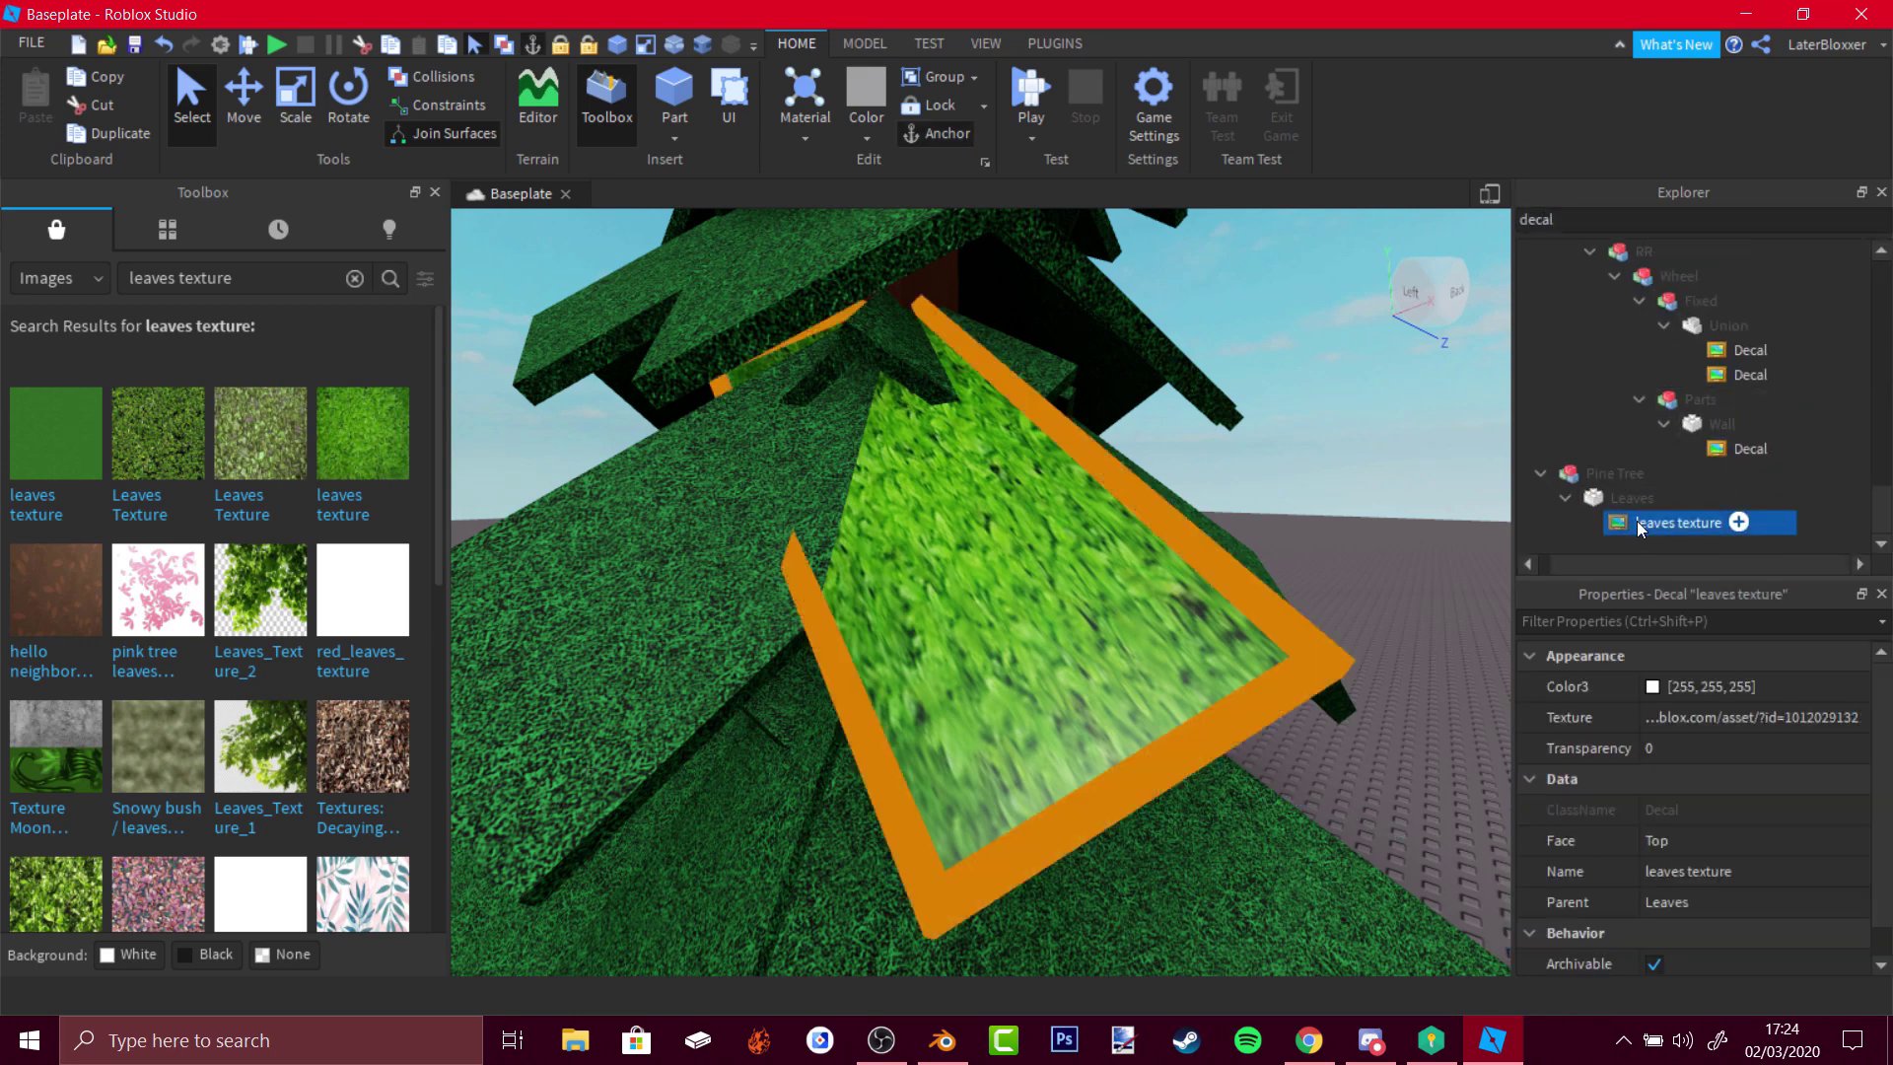
left_click(1803, 717)
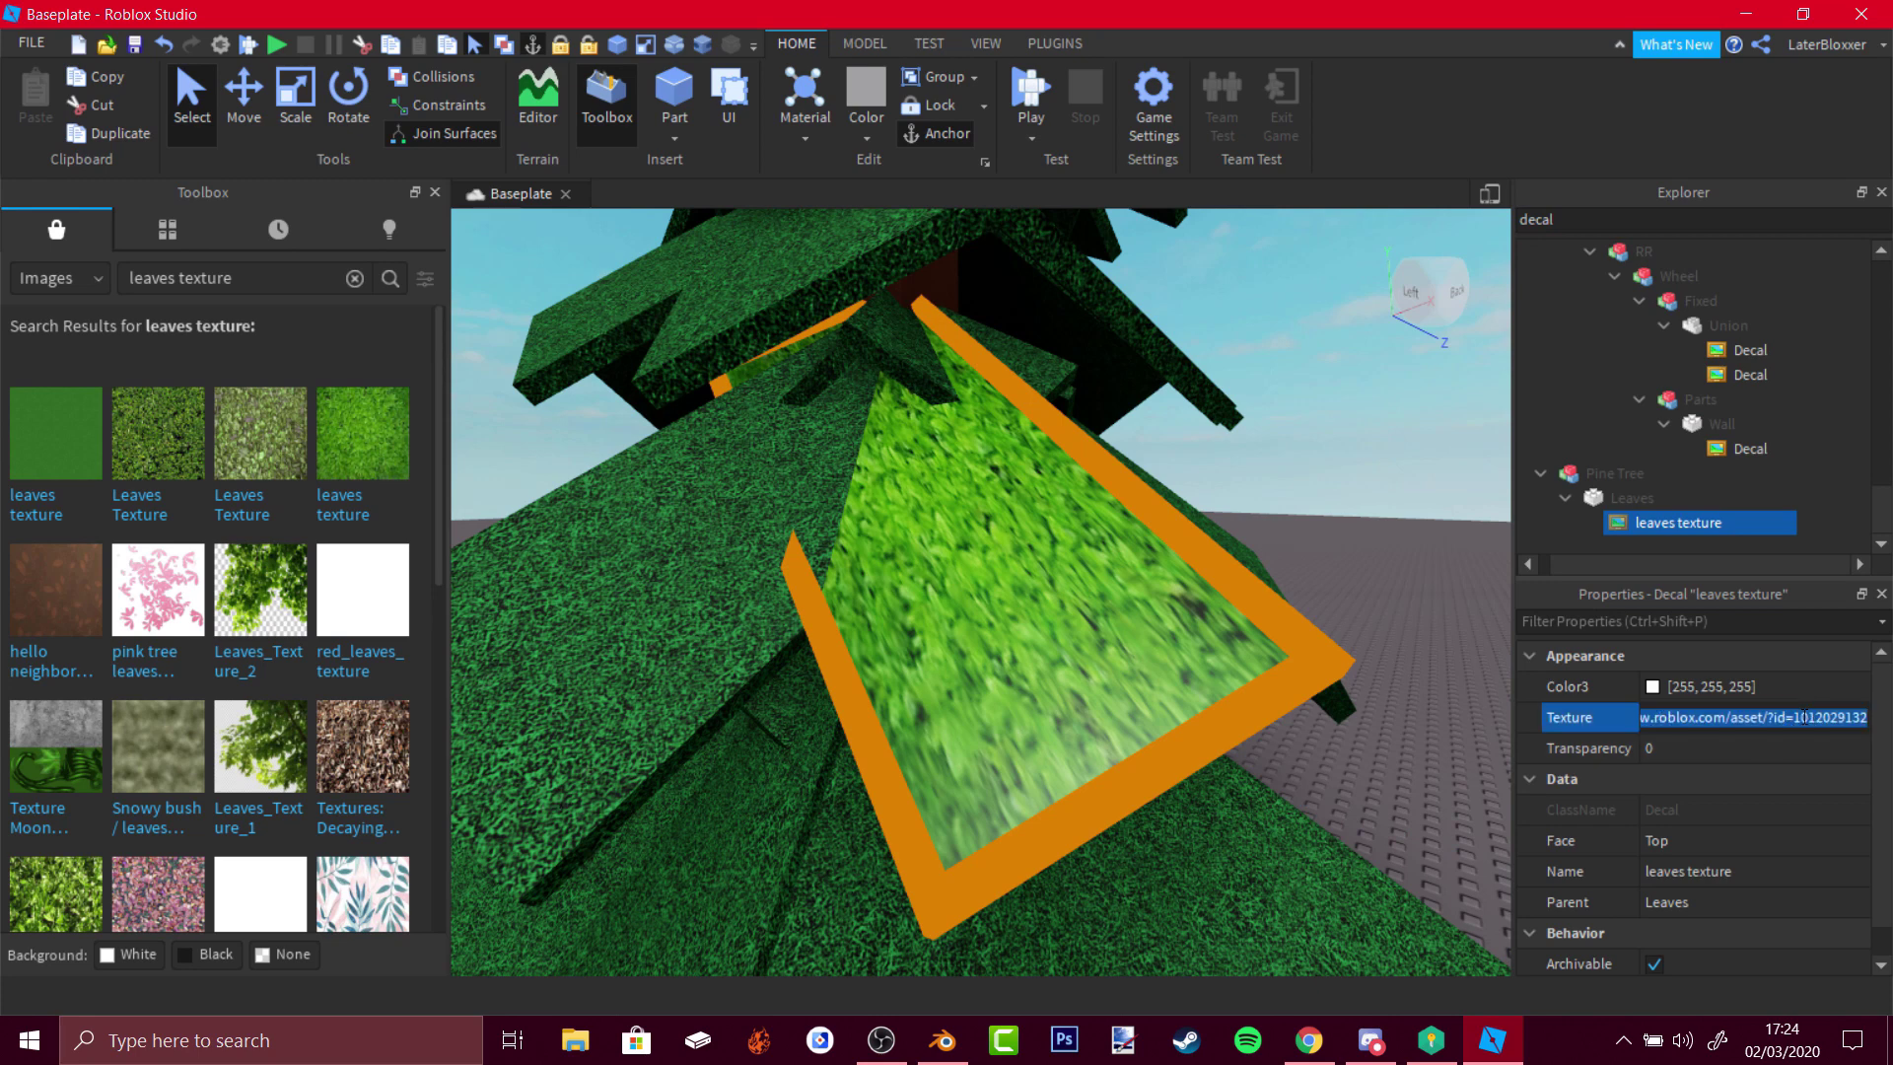
left_click(1871, 219)
scroll(1847, 418, "down", 3)
left_click(931, 550)
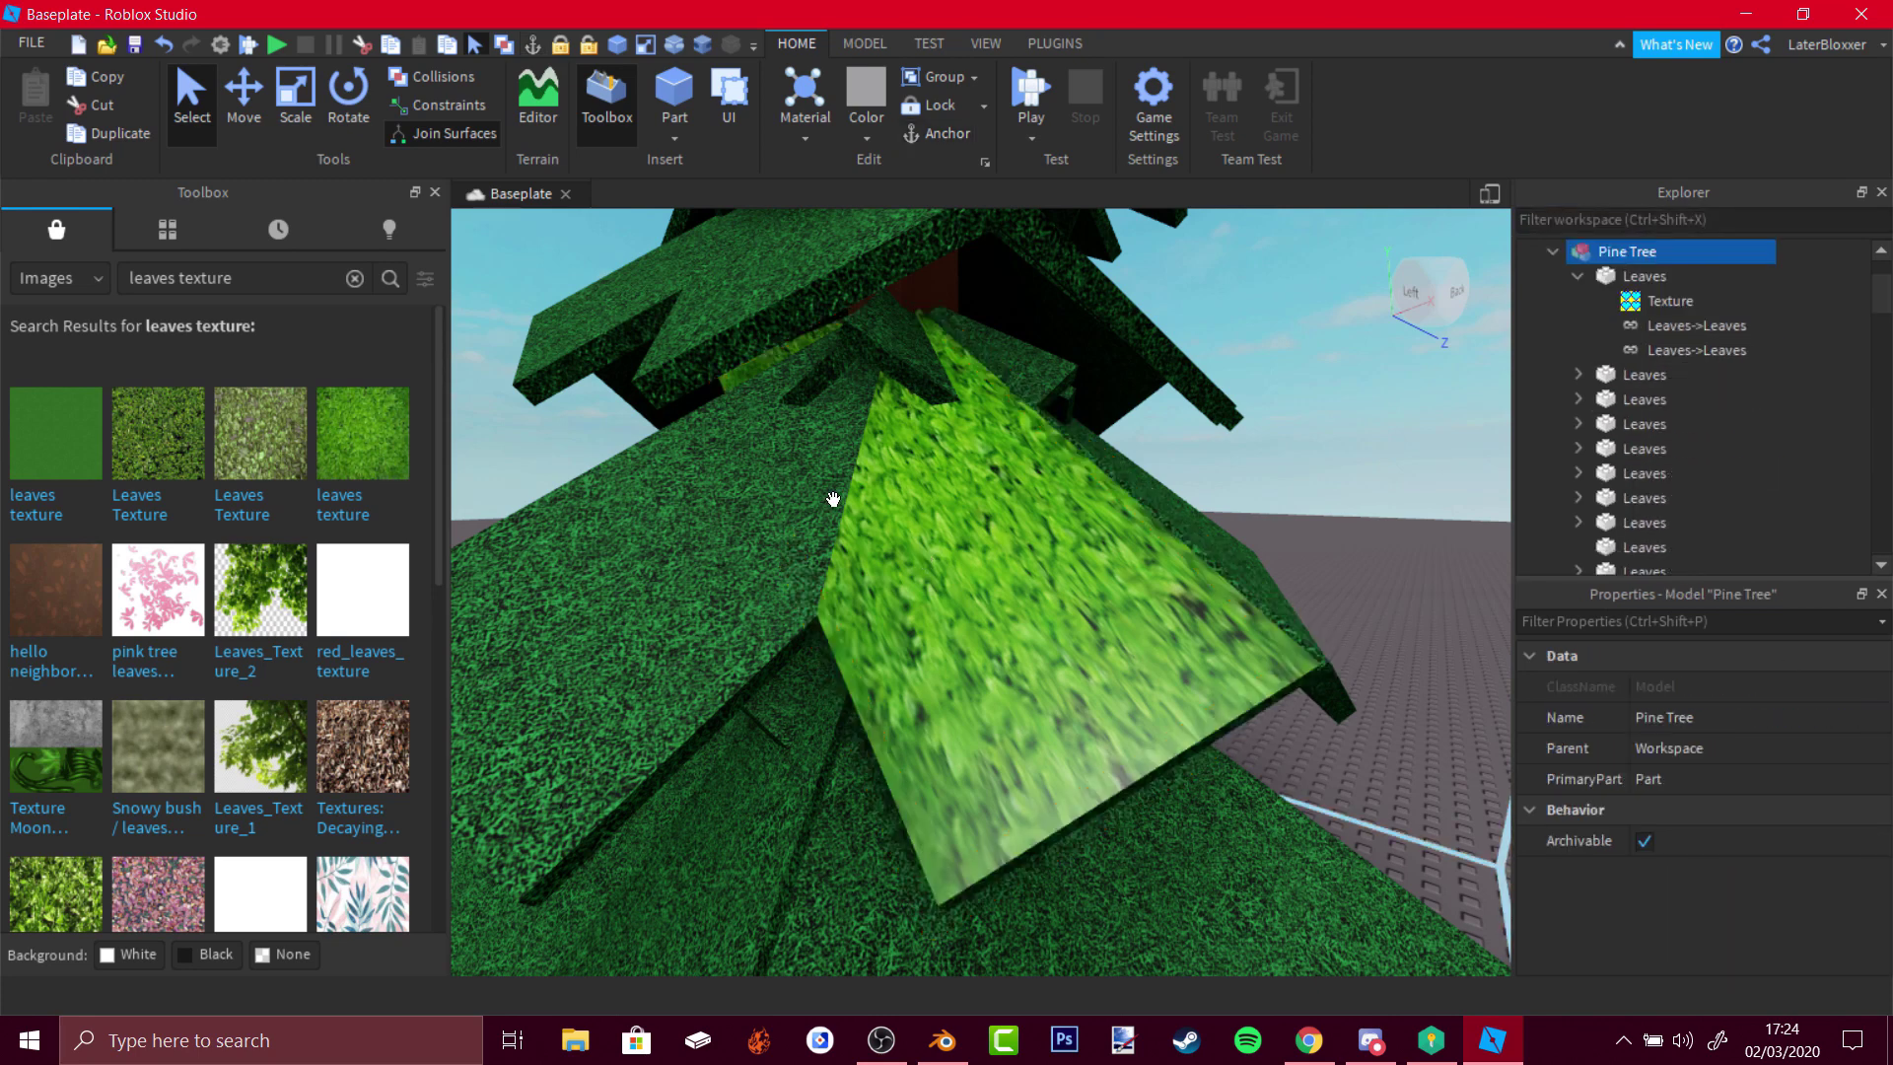
left_click(1696, 301)
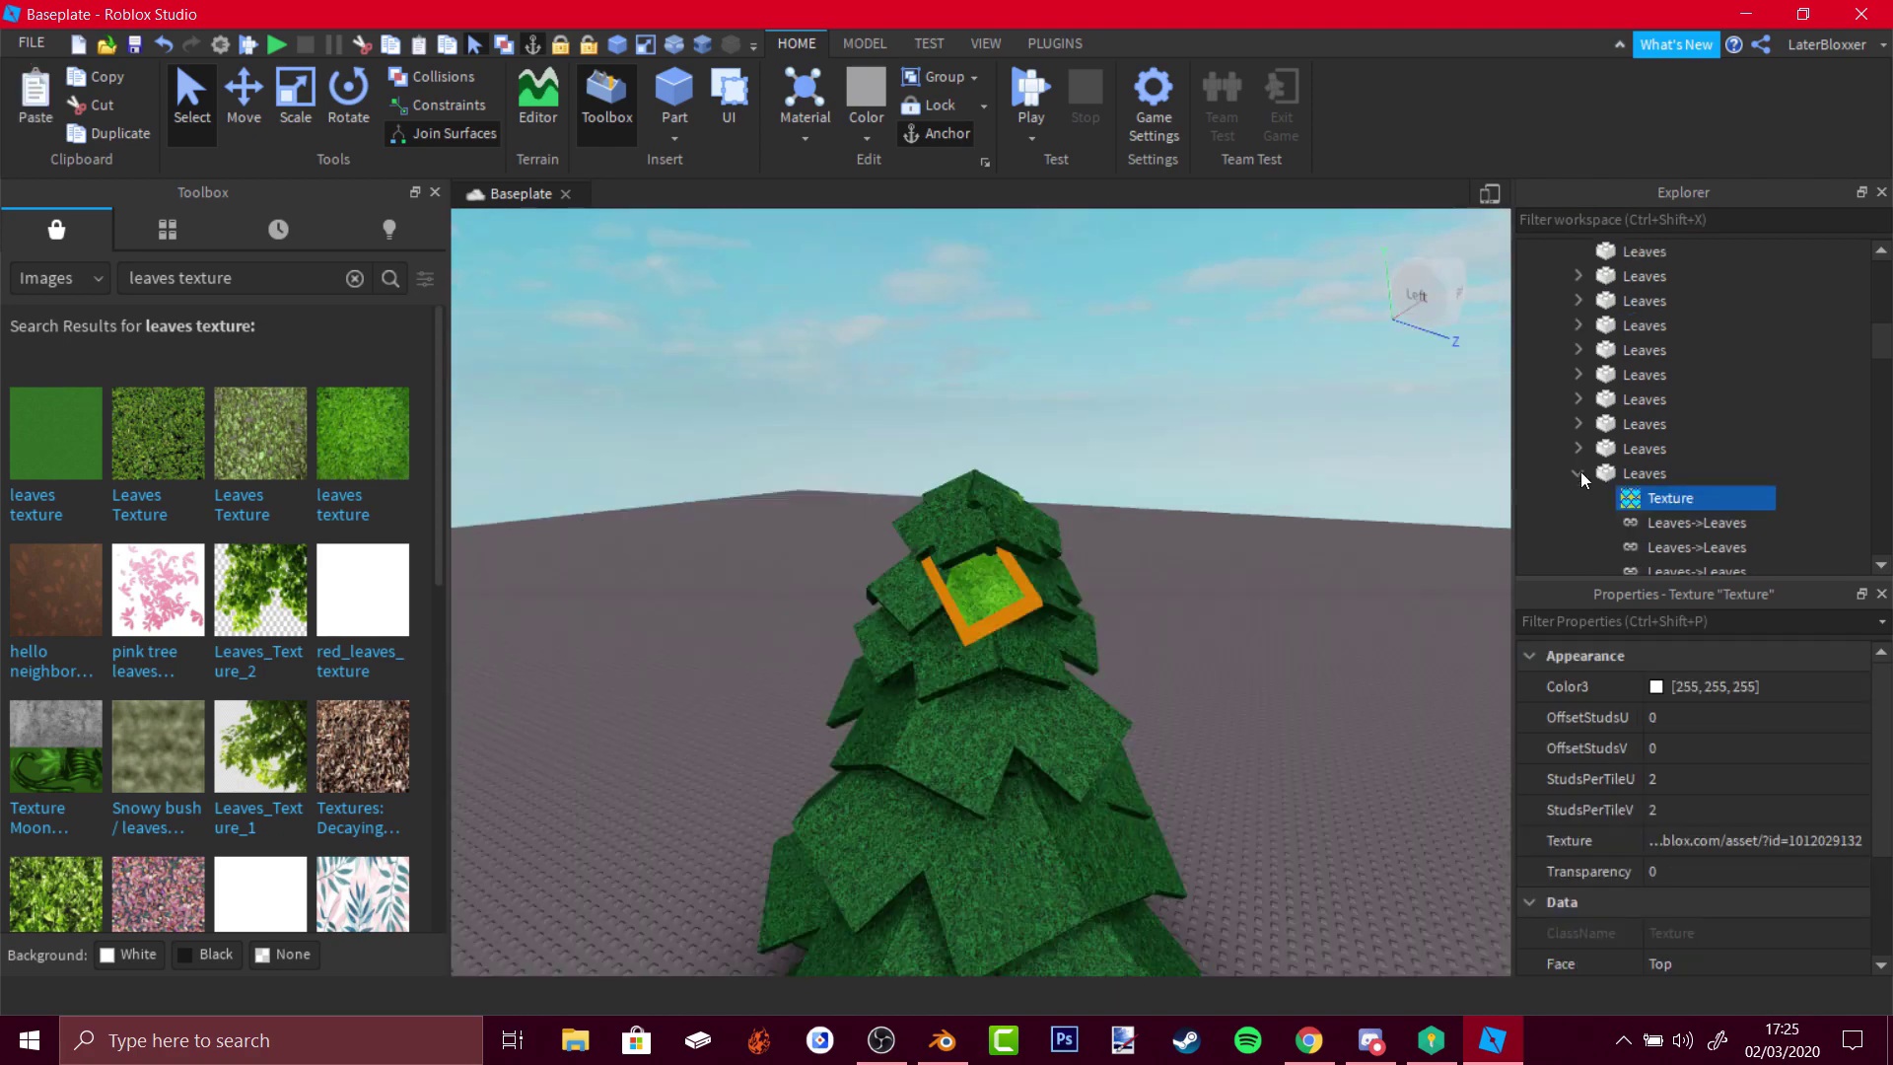
- Select all the Leaves parts of the Pine Tree model and paste the copied Texture object into each of them
left_click_drag(1580, 463, 1619, 438)
scroll(1637, 441, "down", 8)
scroll(1643, 433, "up", 1)
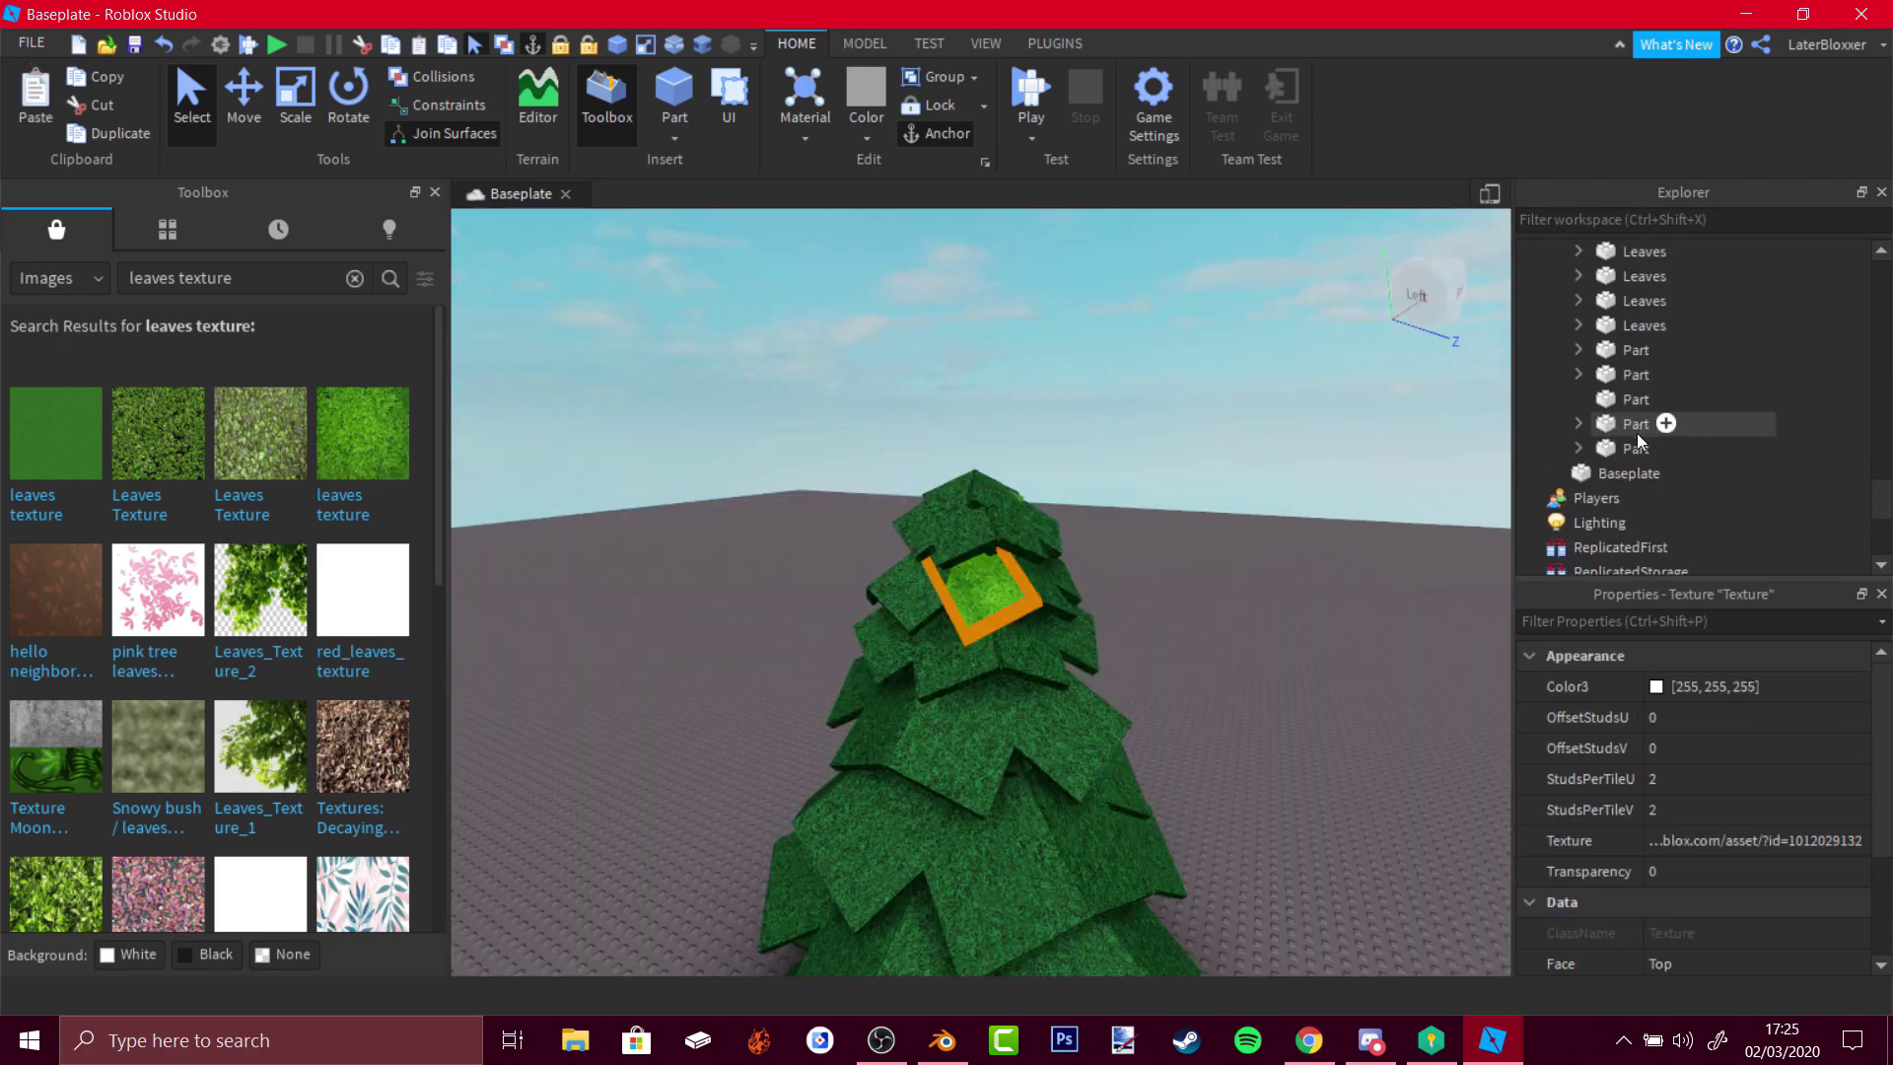
left_click(1637, 428)
scroll(1618, 385, "up", 12)
scroll(1617, 380, "up", 3)
left_click(1622, 302, "shift")
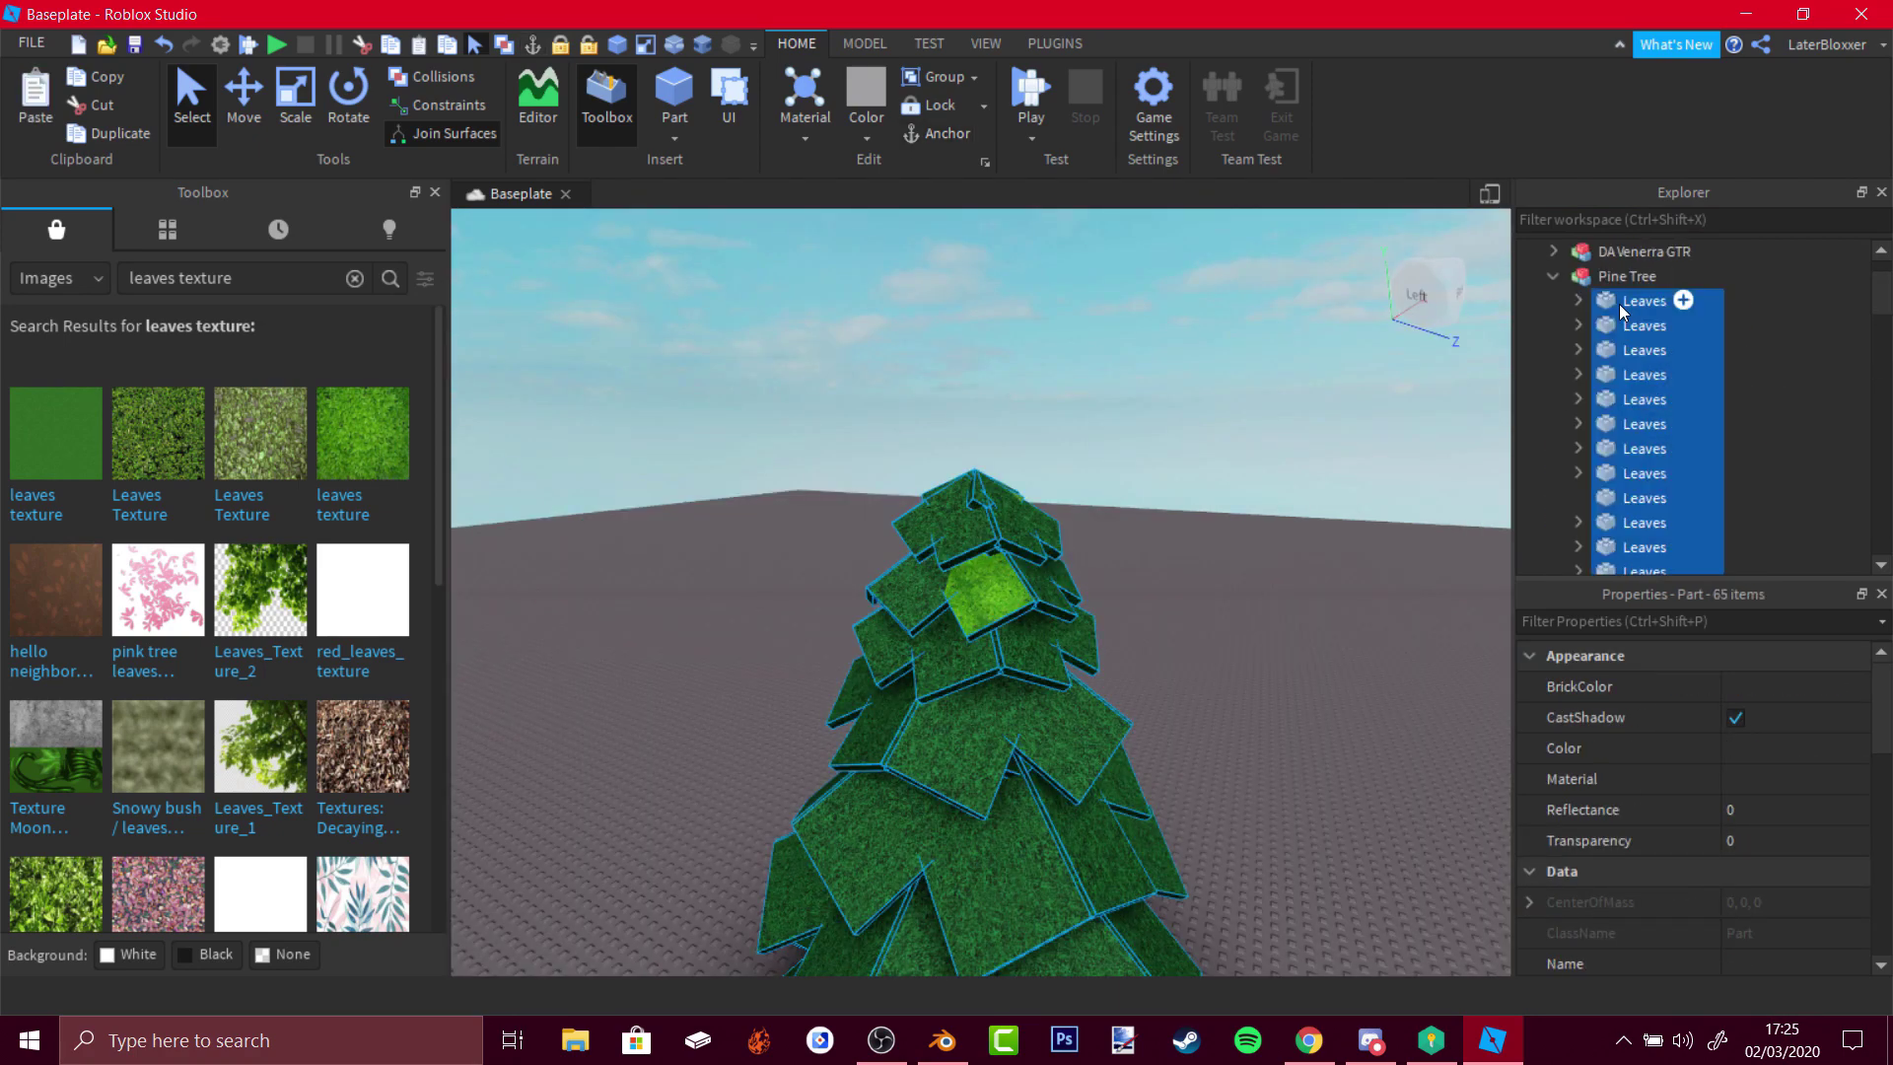
key("ctrl+shift+v")
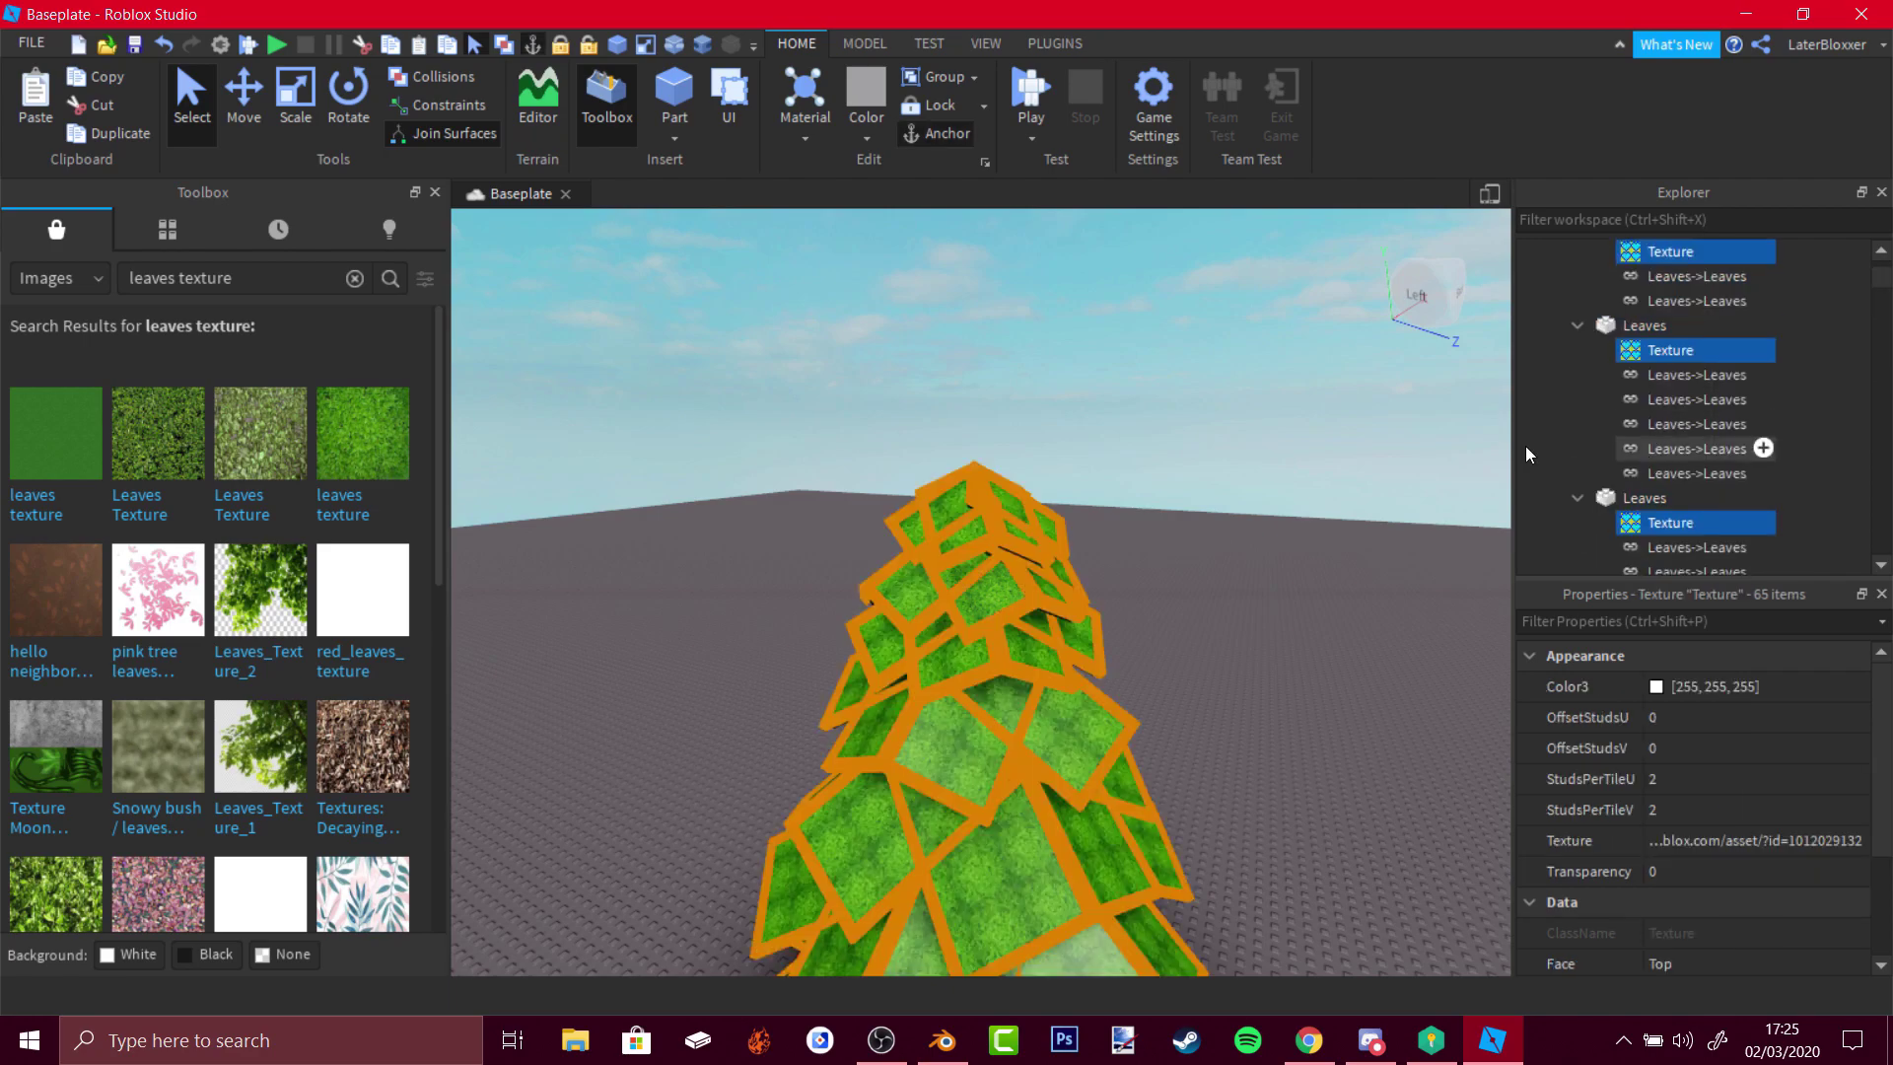
- Deselect the textures and inspect the leaves texture on the whole pine tree from several angles and distances
scroll(1207, 650, "up", 3)
left_click(1207, 651)
scroll(1191, 630, "up", 5)
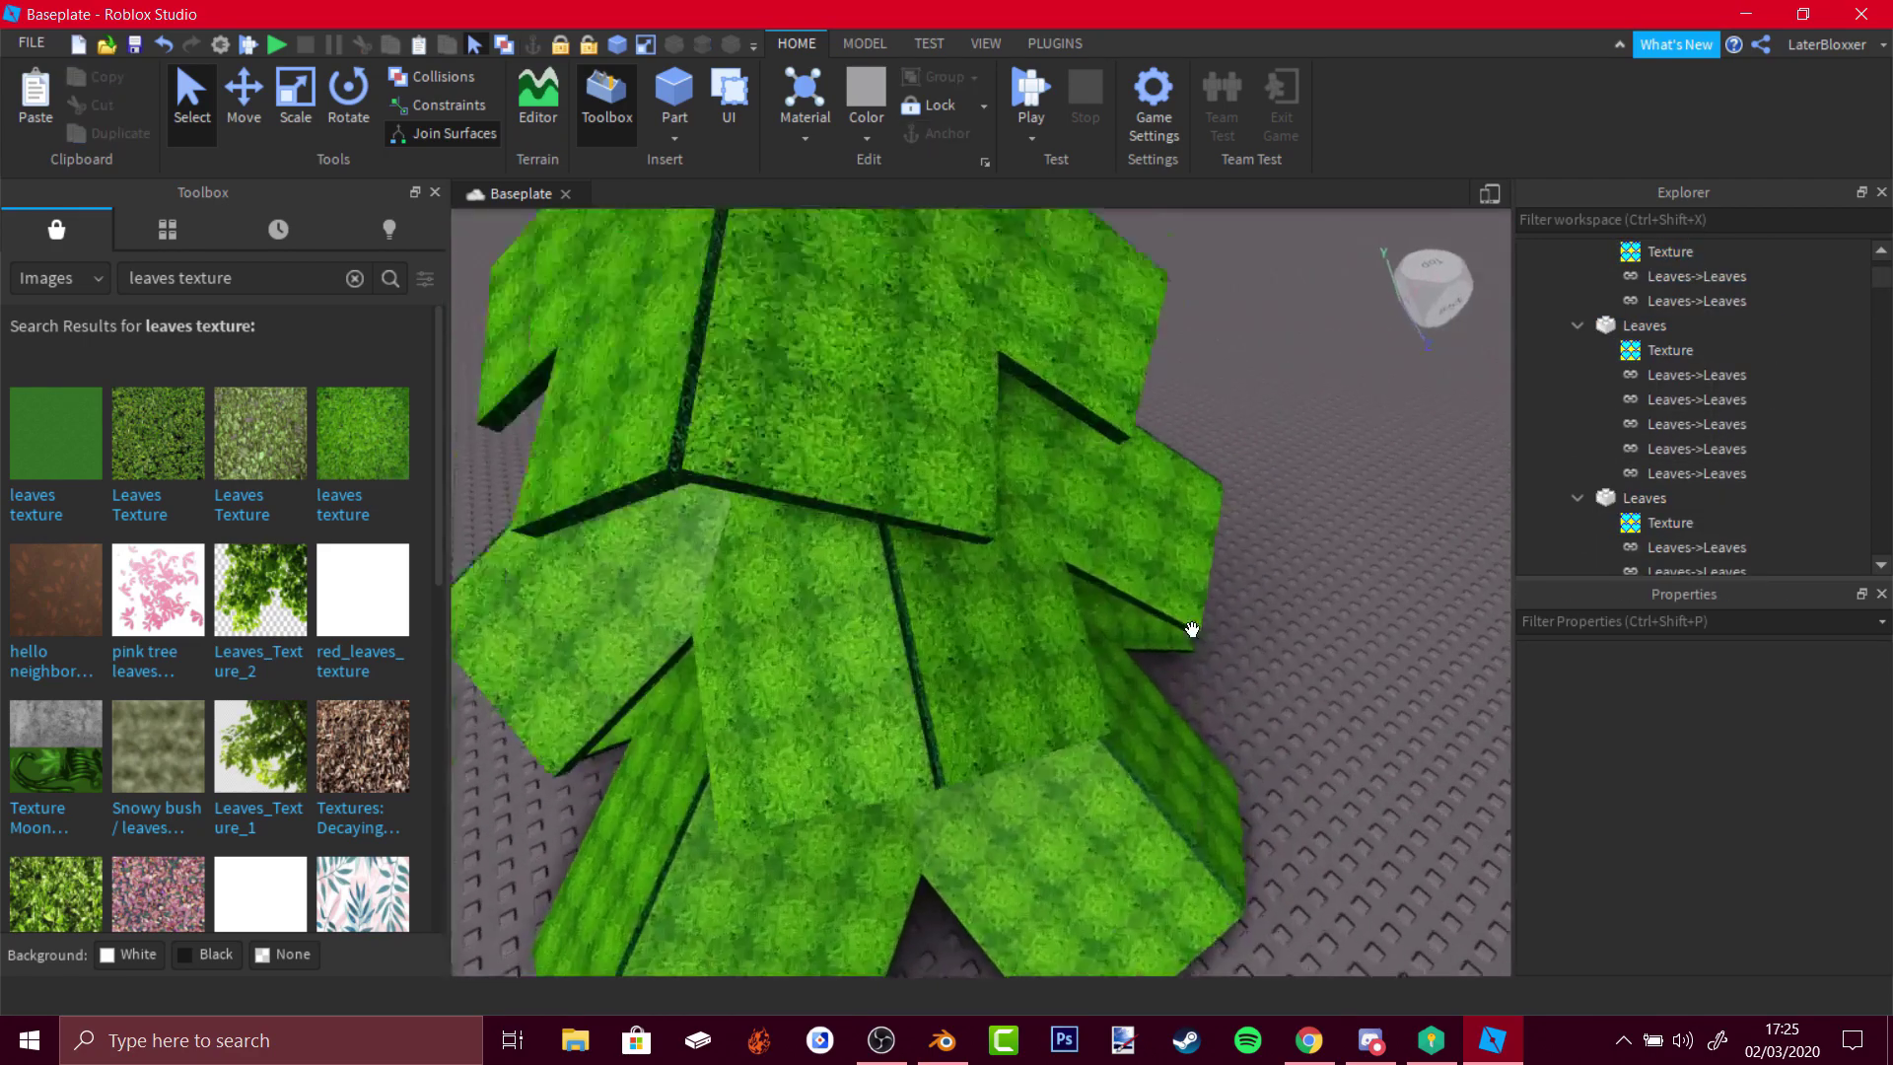
right_click_drag(1191, 629, 1193, 630)
scroll(1192, 630, "down", 5)
scroll(1192, 630, "up", 5)
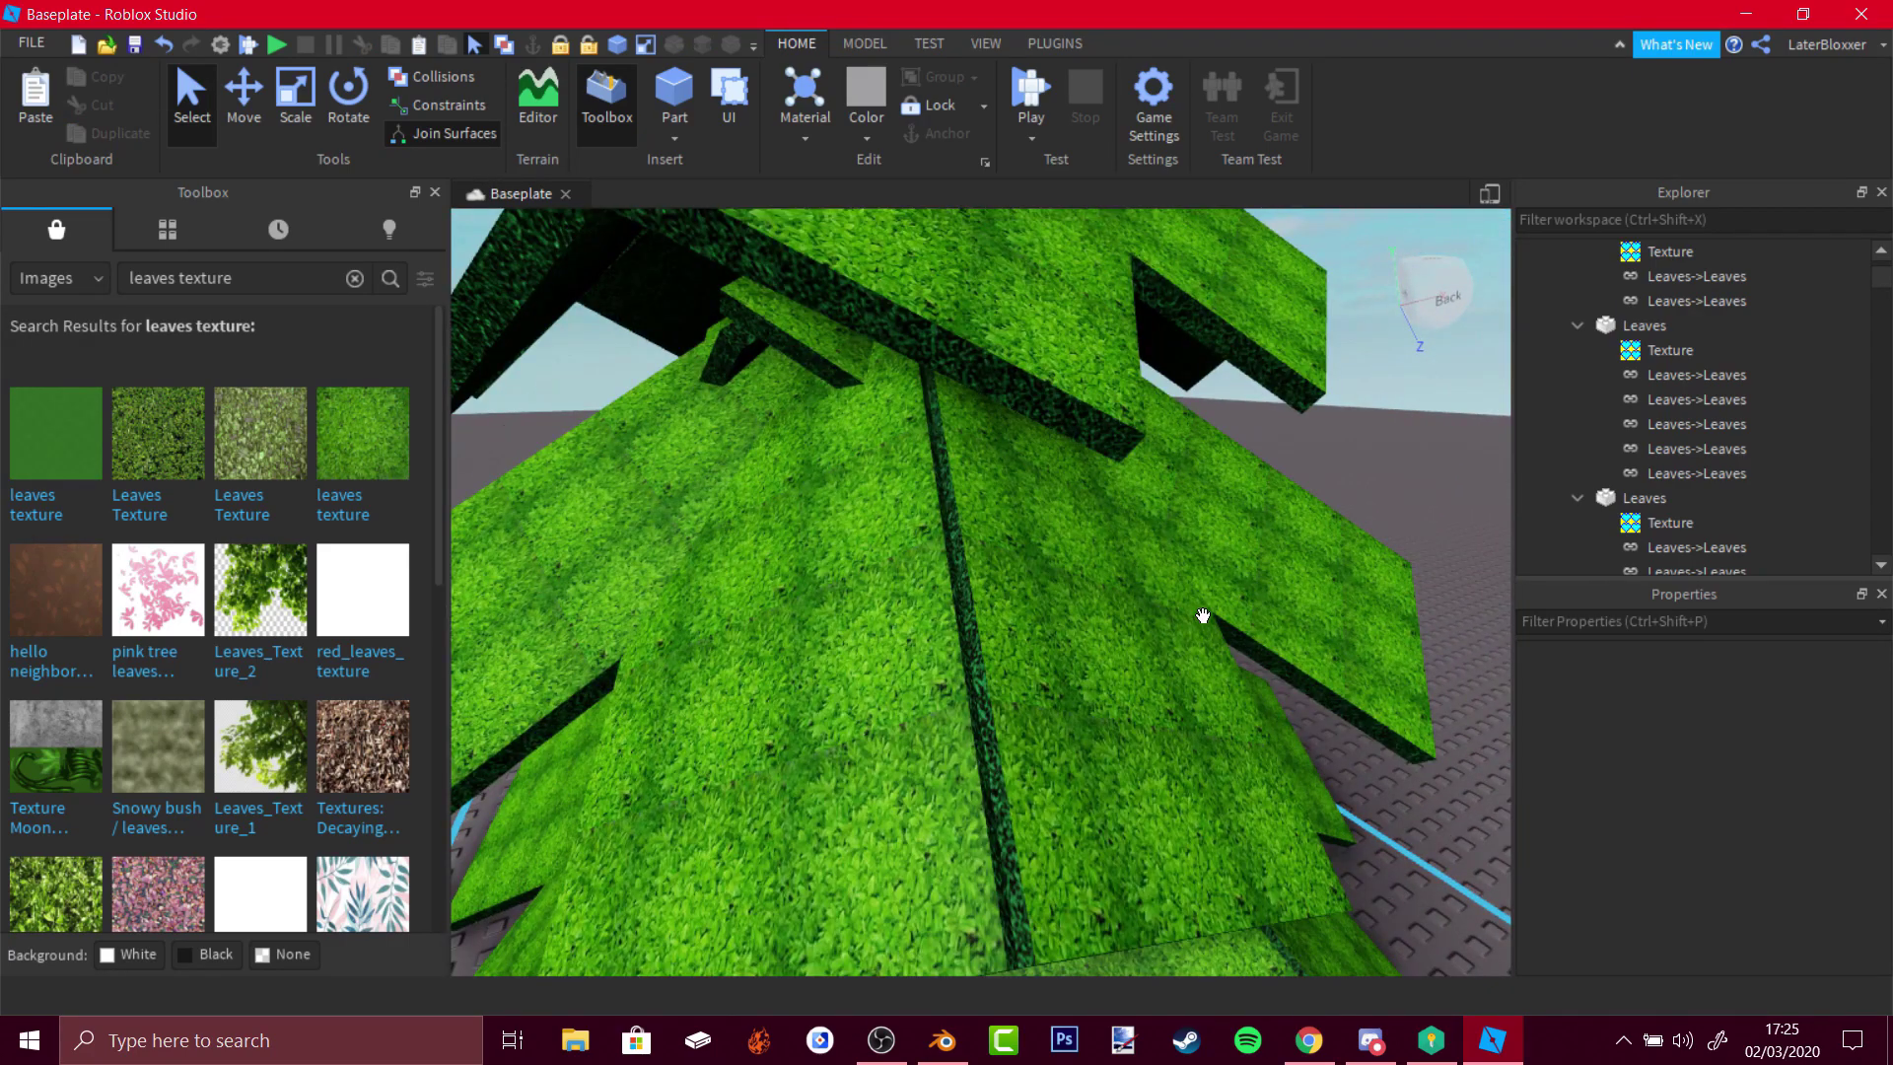
scroll(1364, 486, "down", 8)
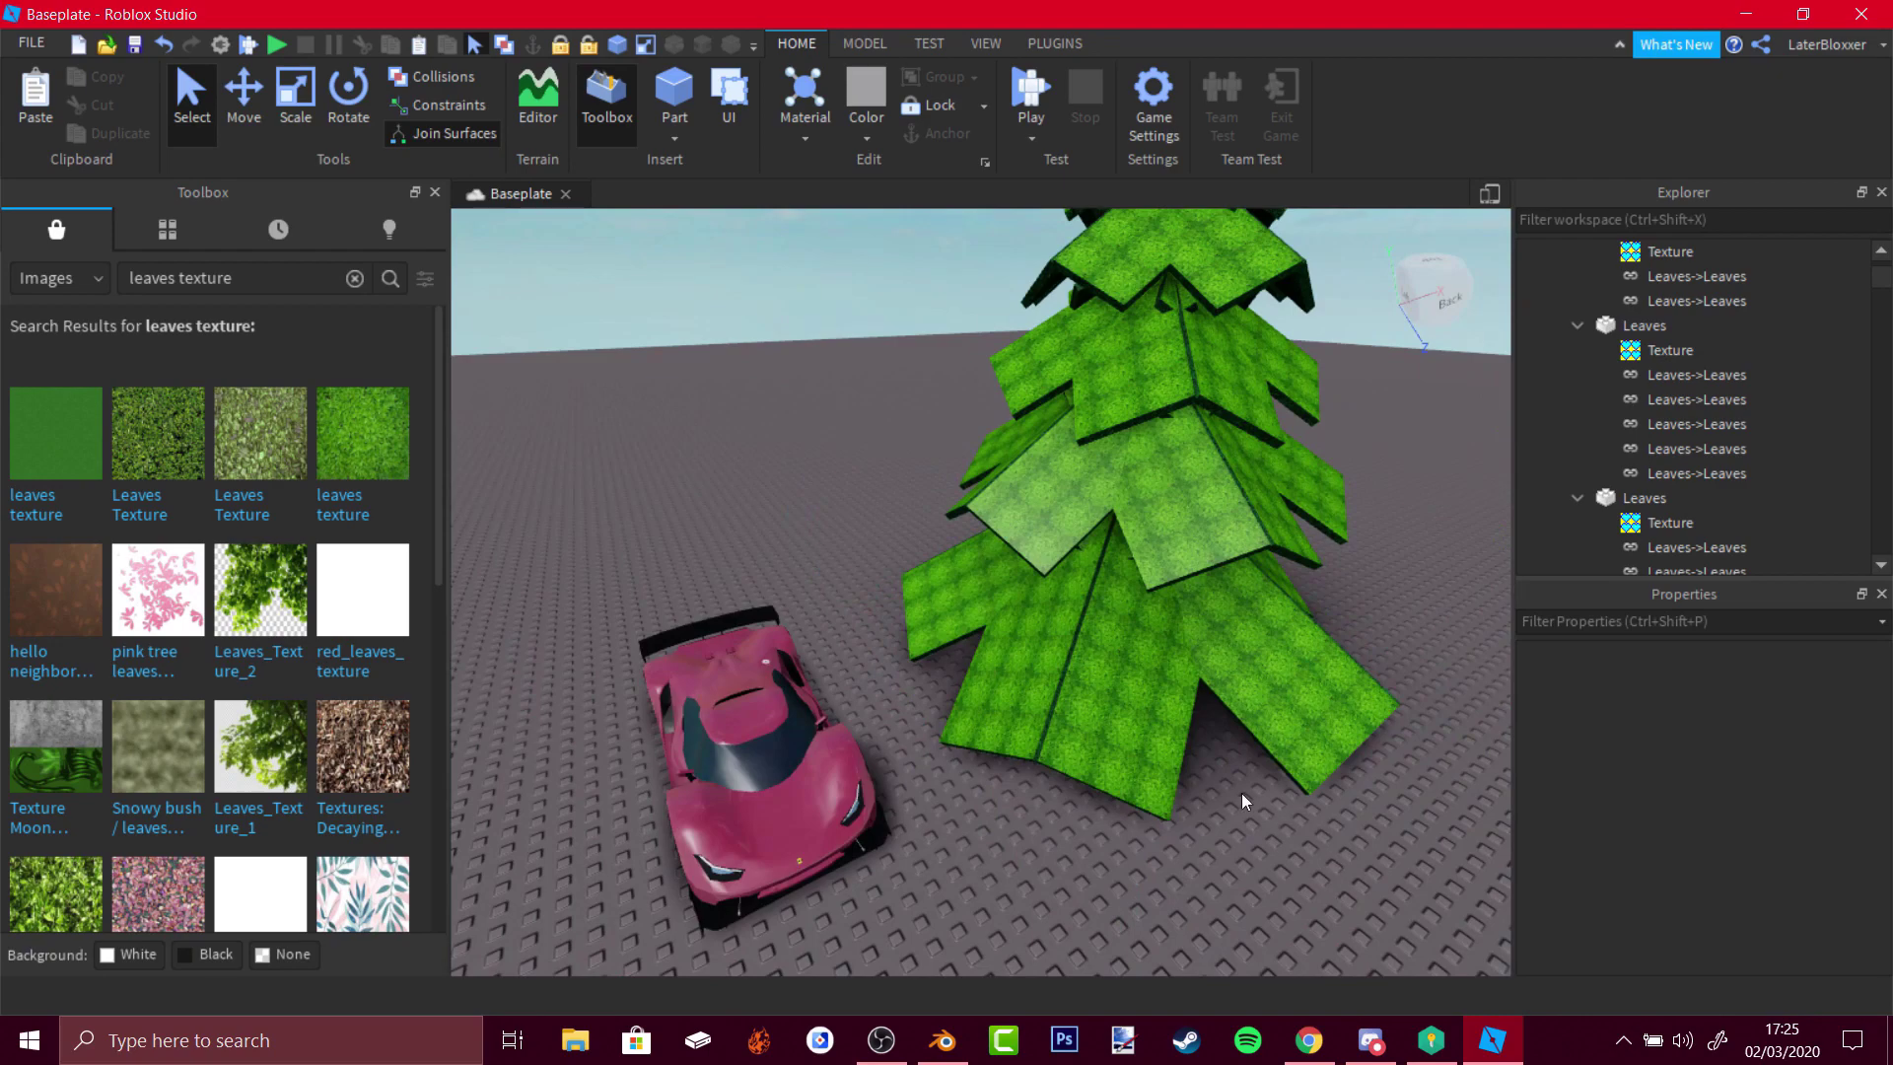
- Switch to Chrome and open the Textures catalogue on the Texture Haven website
left_click(1322, 1044)
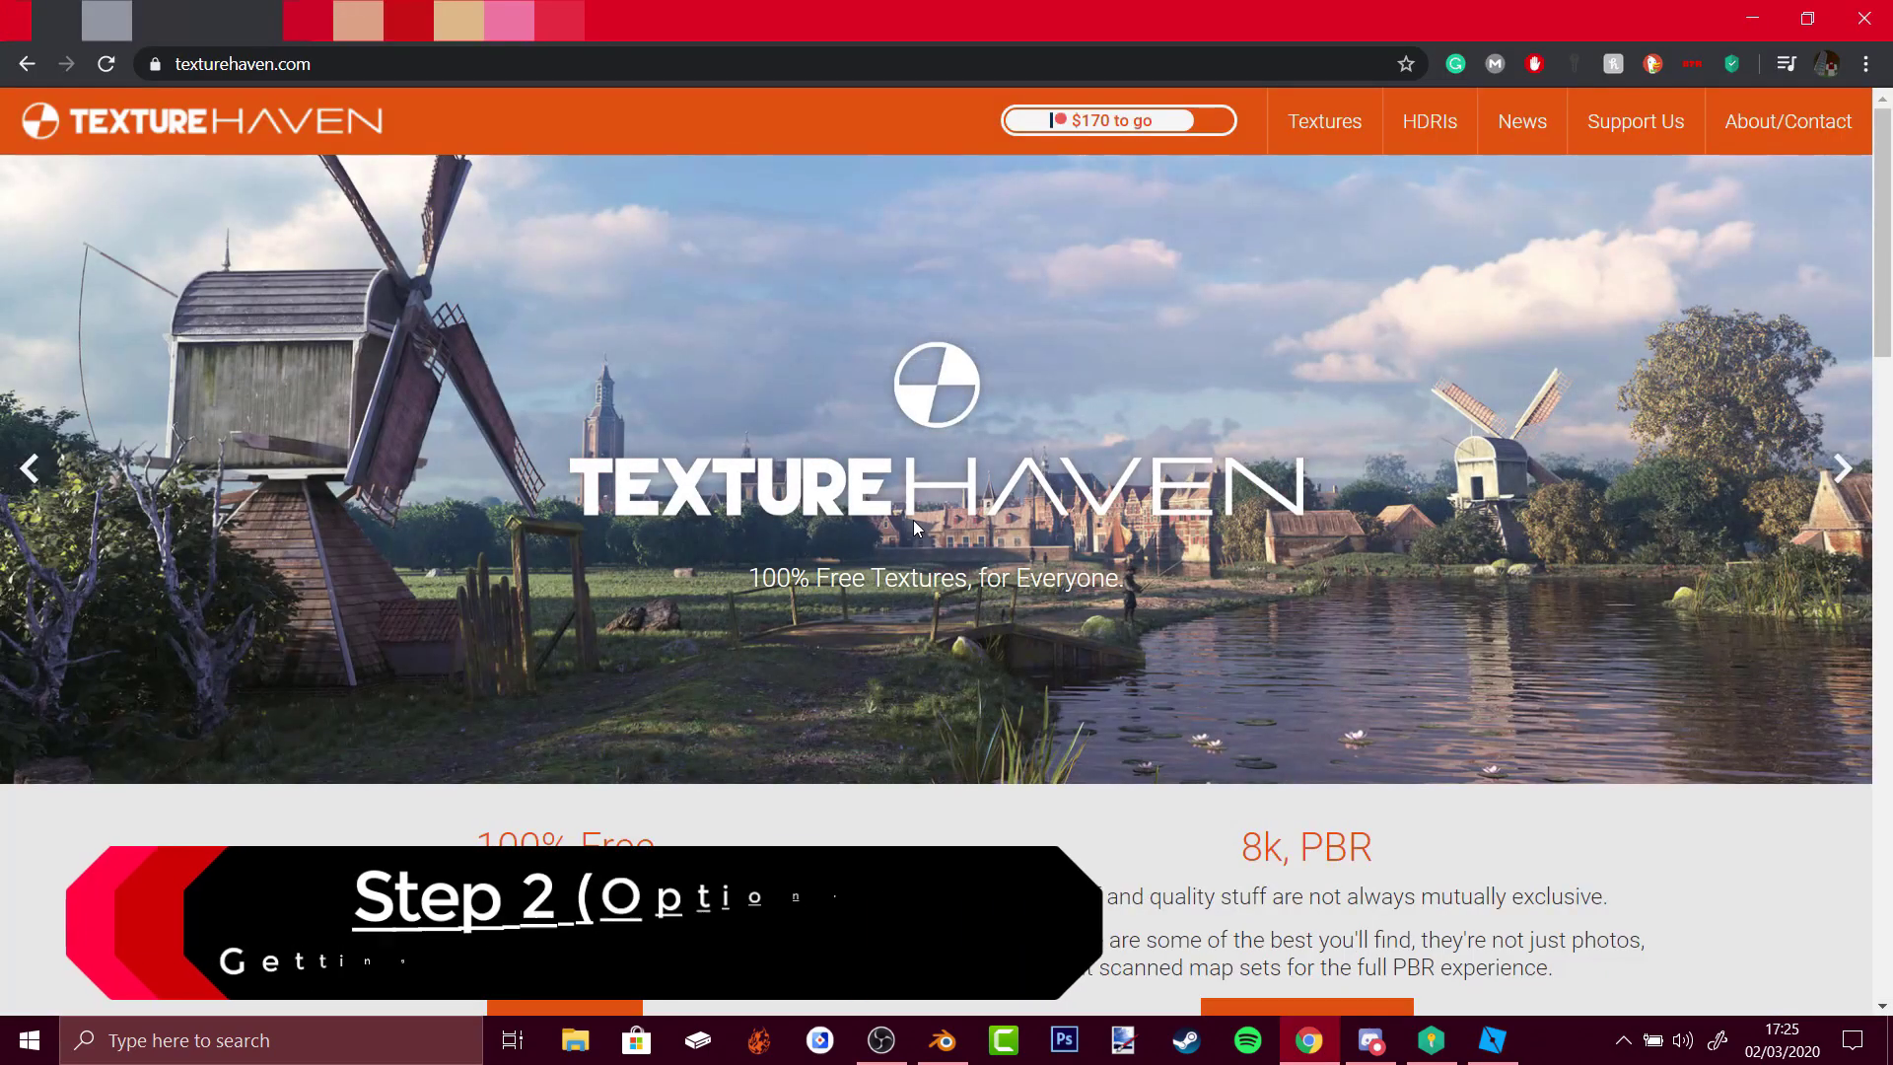
scroll(925, 631, "down", 10)
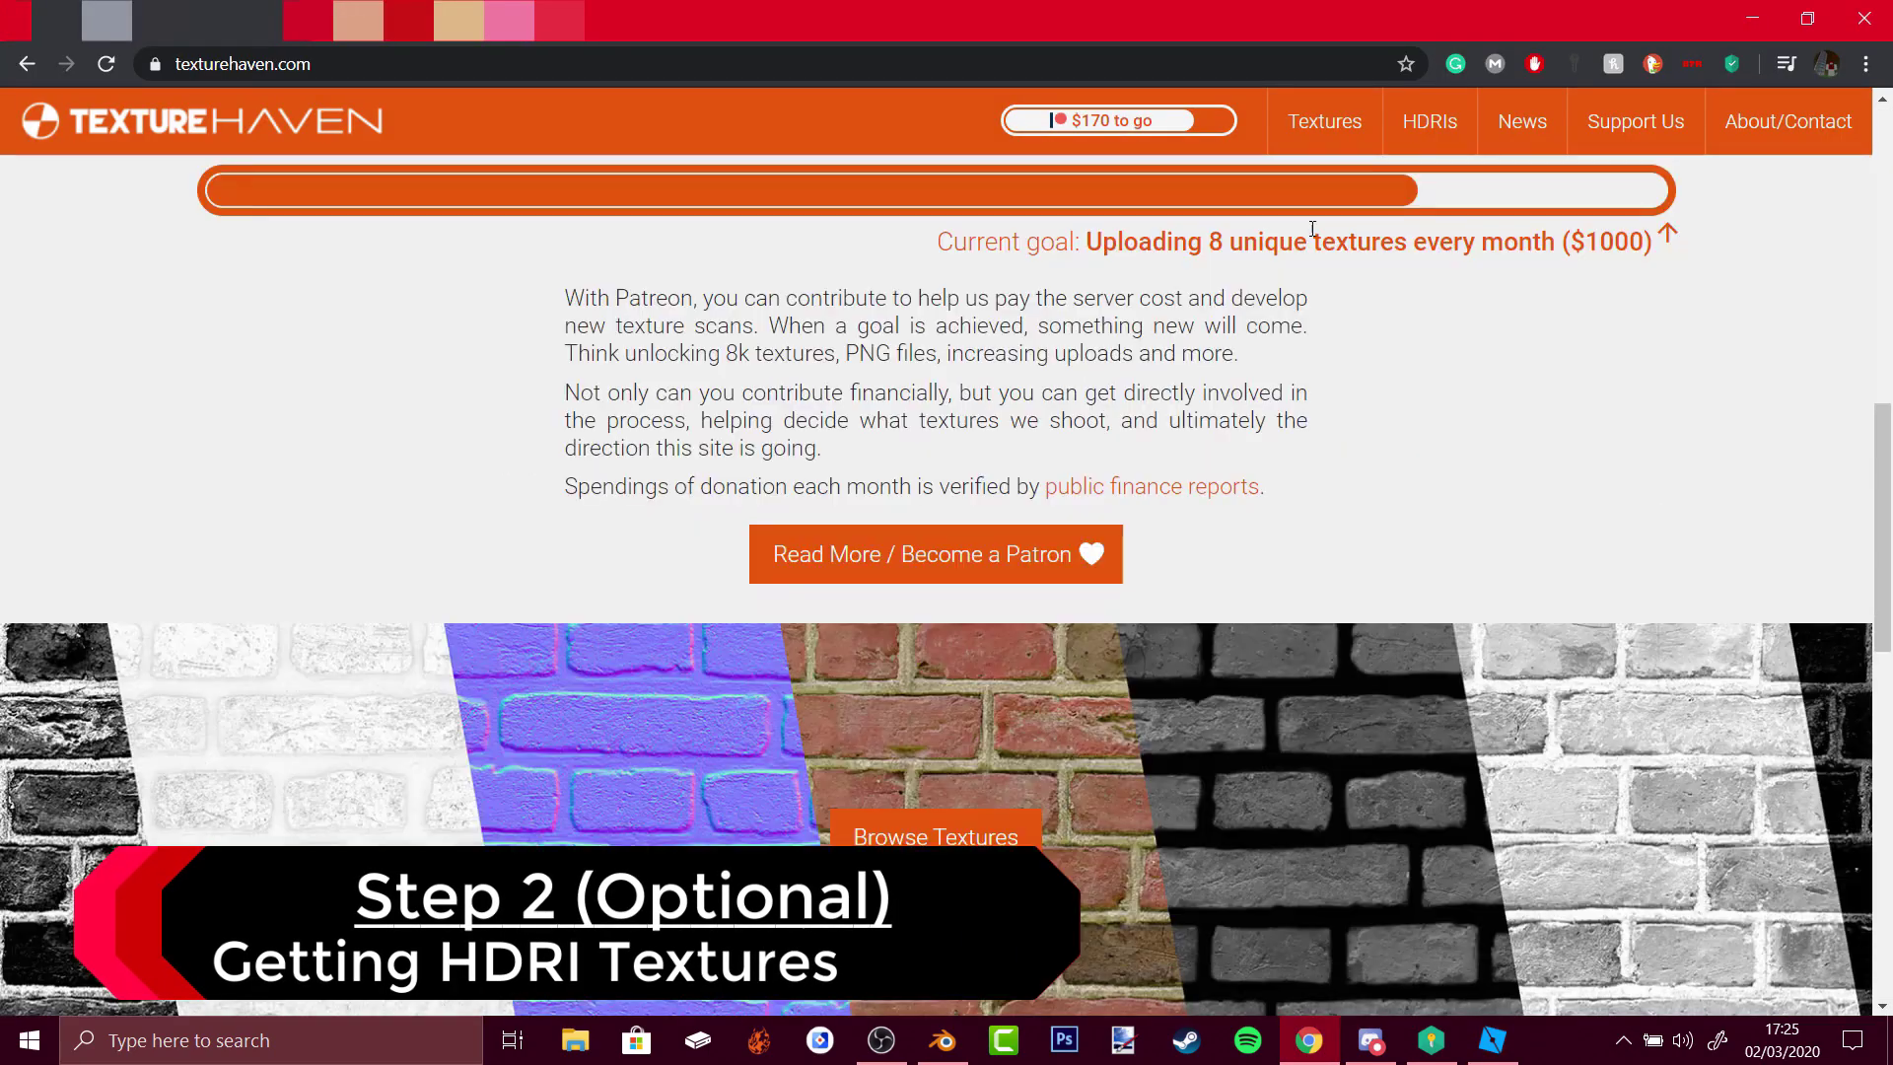
left_click(1343, 132)
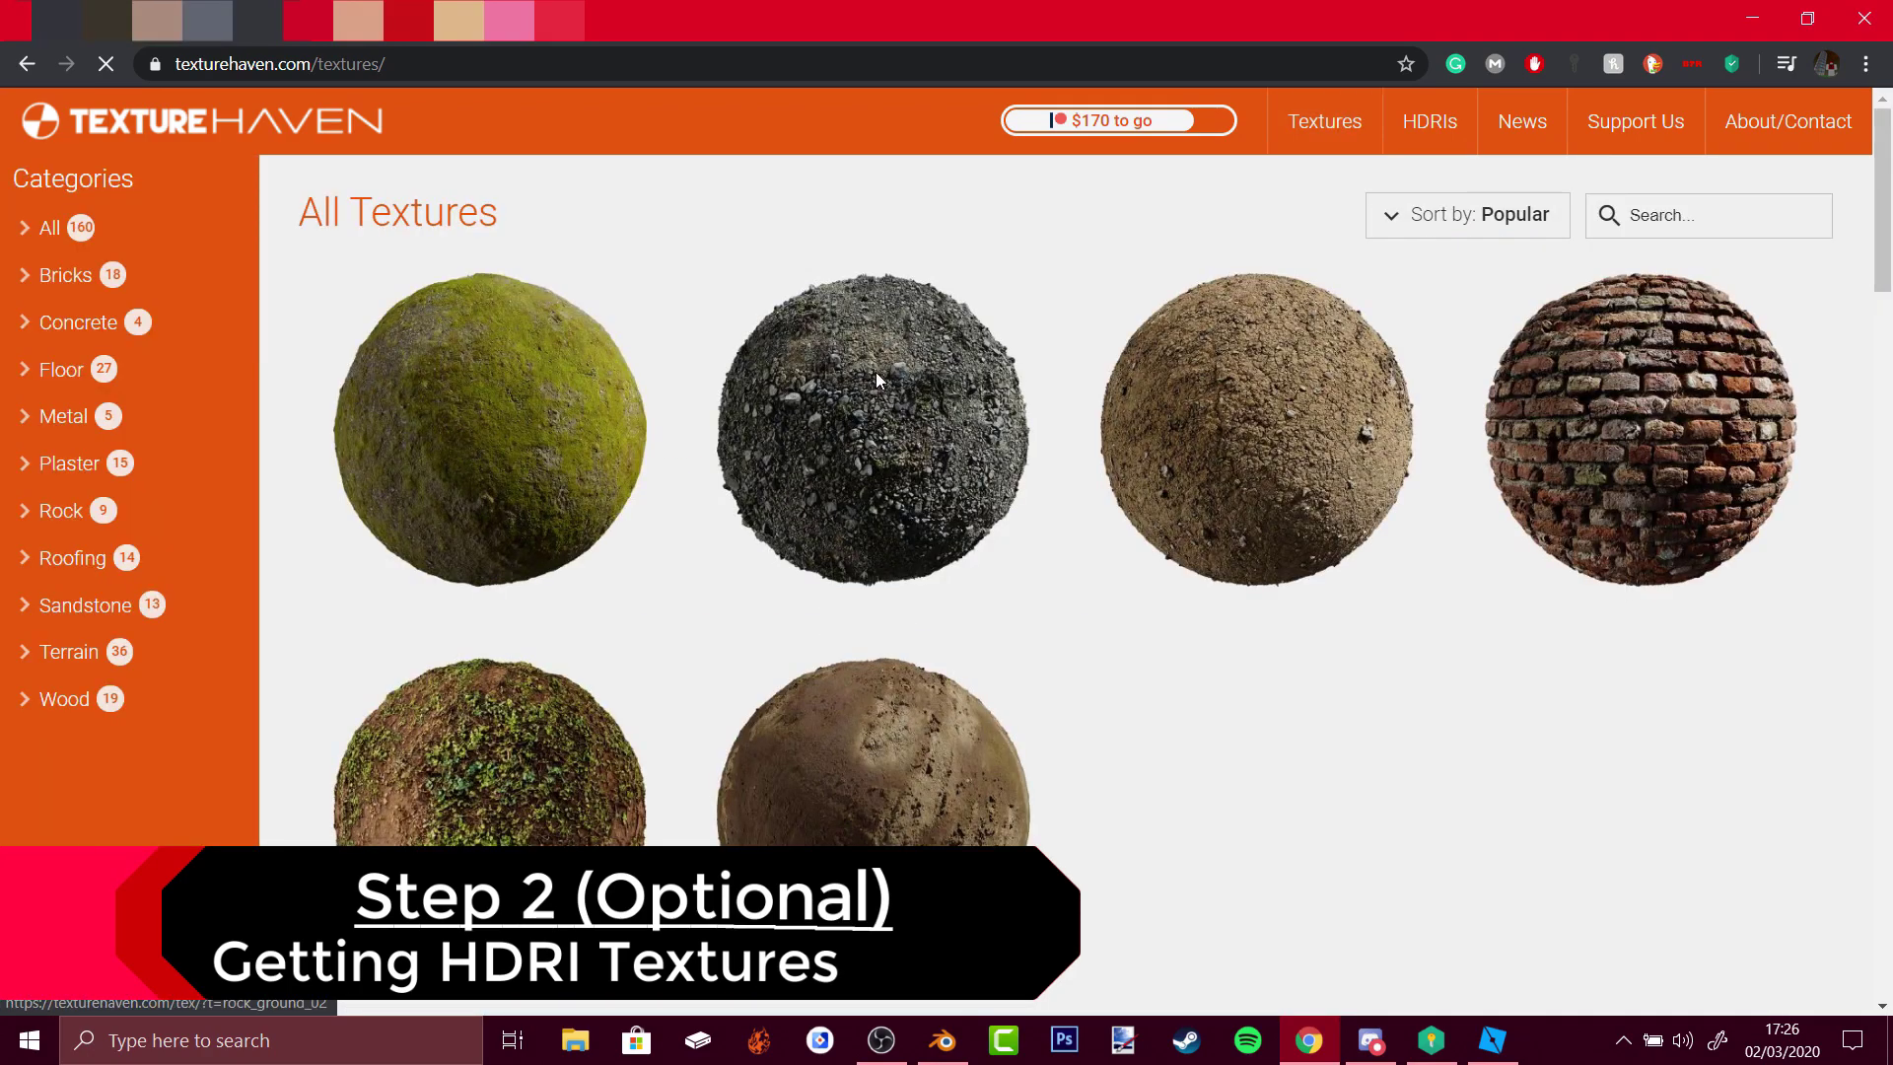
- Browse the All Textures catalogue on Texture Haven for a material to use in the scene
scroll(976, 424, "down", 9)
scroll(880, 634, "down", 5)
scroll(1397, 695, "down", 4)
scroll(1032, 549, "down", 6)
scroll(1293, 517, "down", 4)
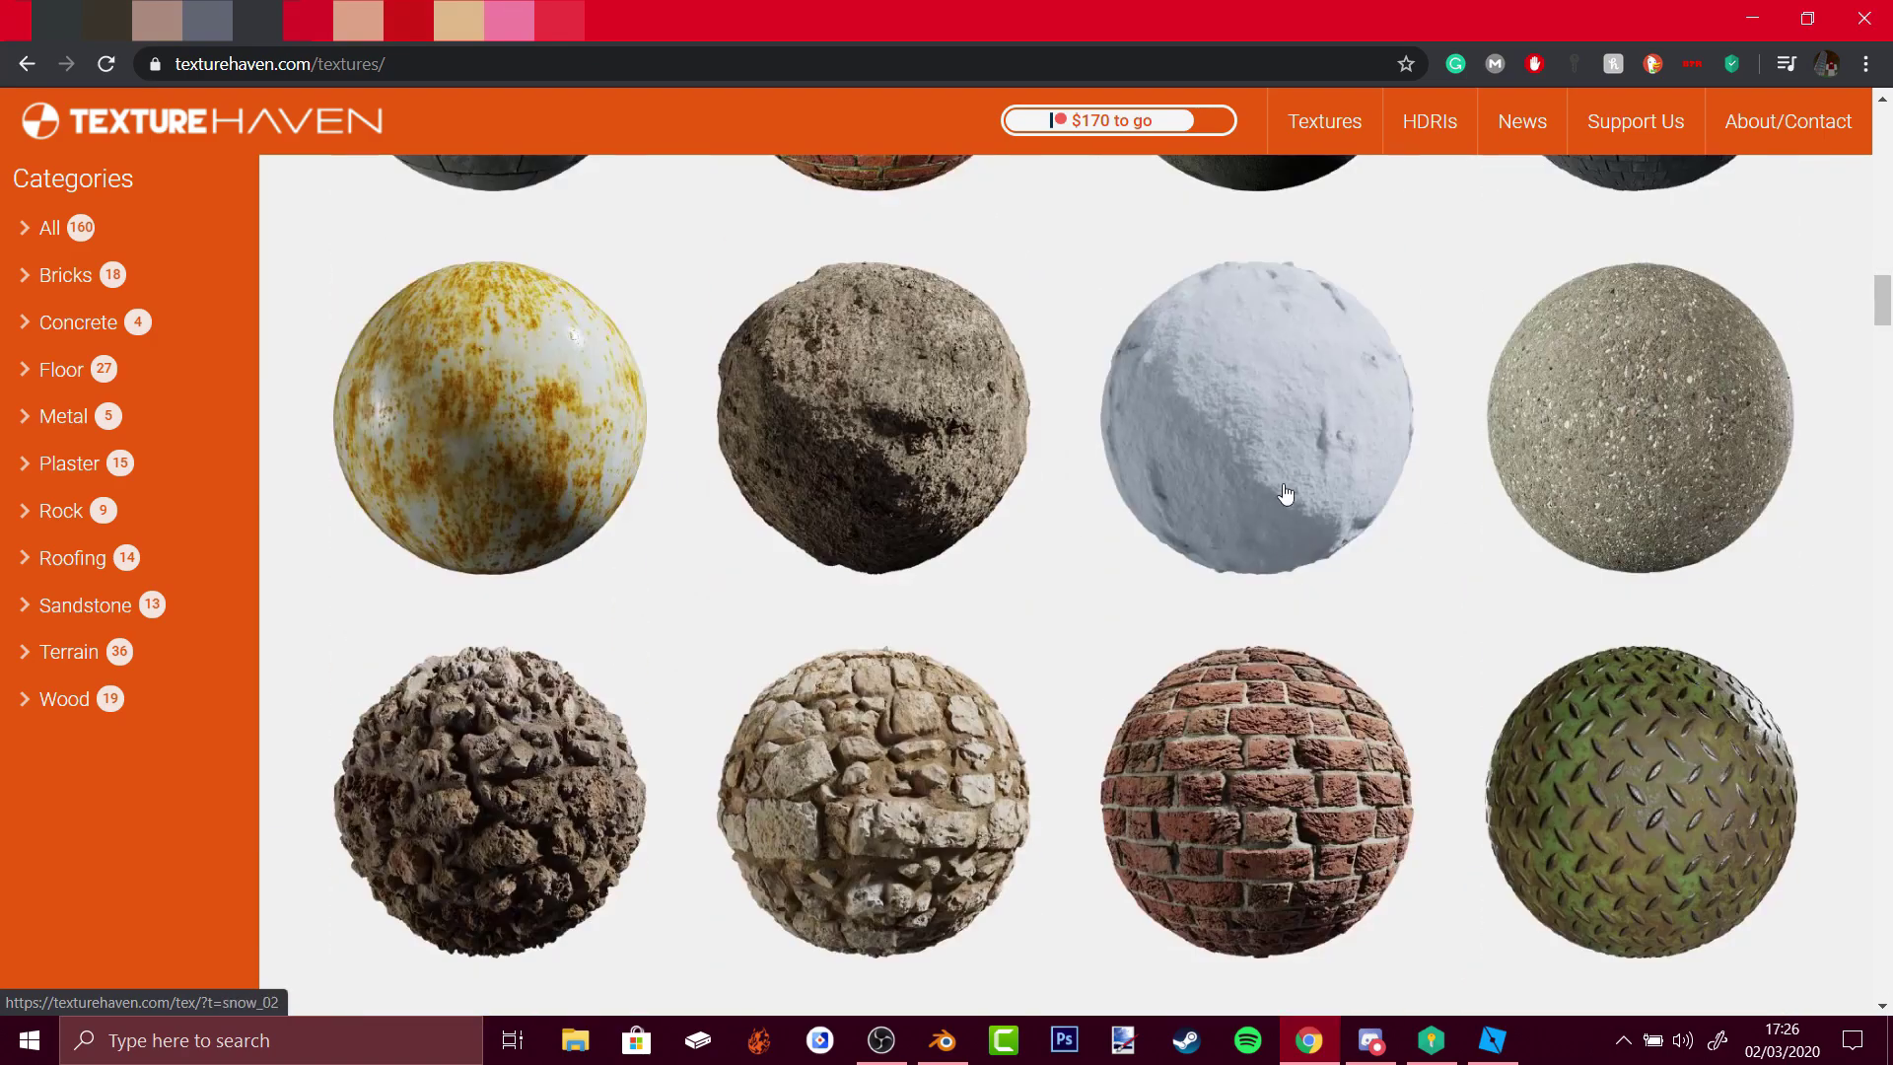
scroll(1304, 548, "down", 3)
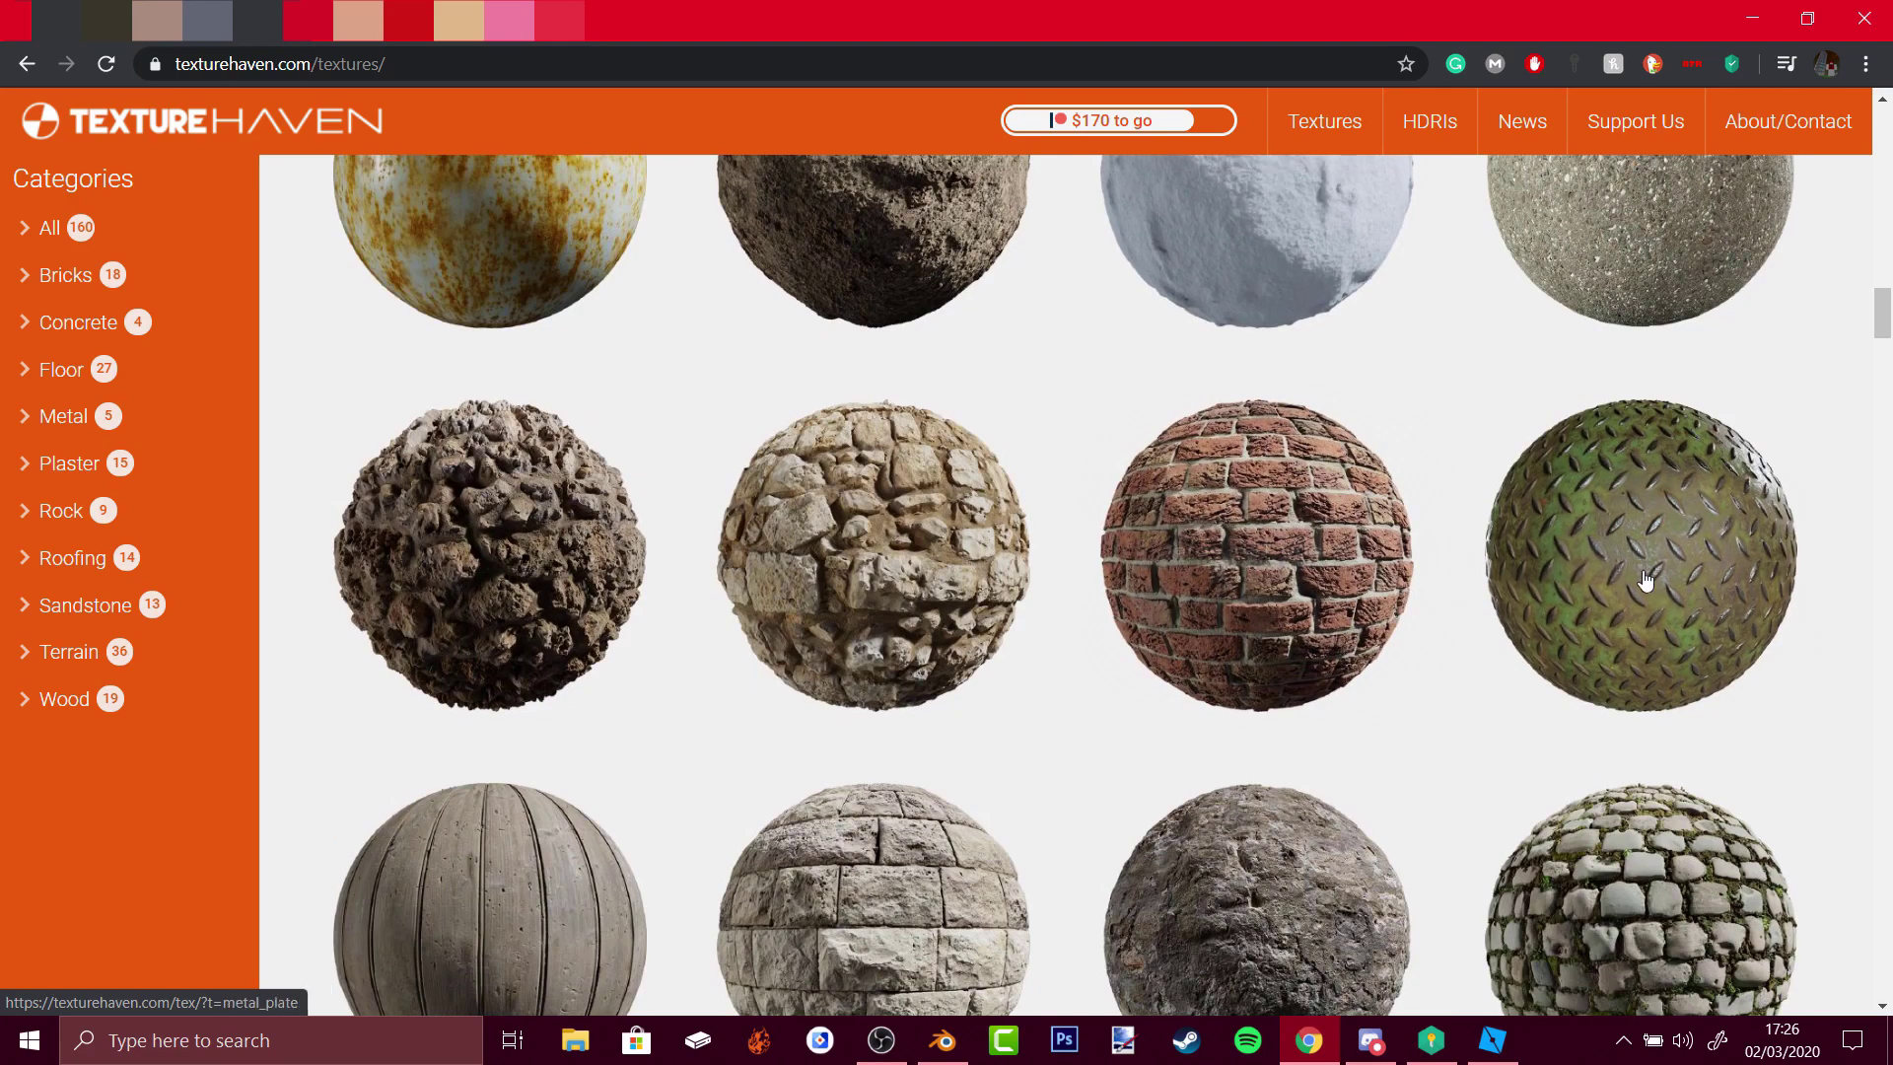
scroll(1256, 493, "up", 4)
scroll(1400, 641, "up", 10)
scroll(1387, 757, "up", 3)
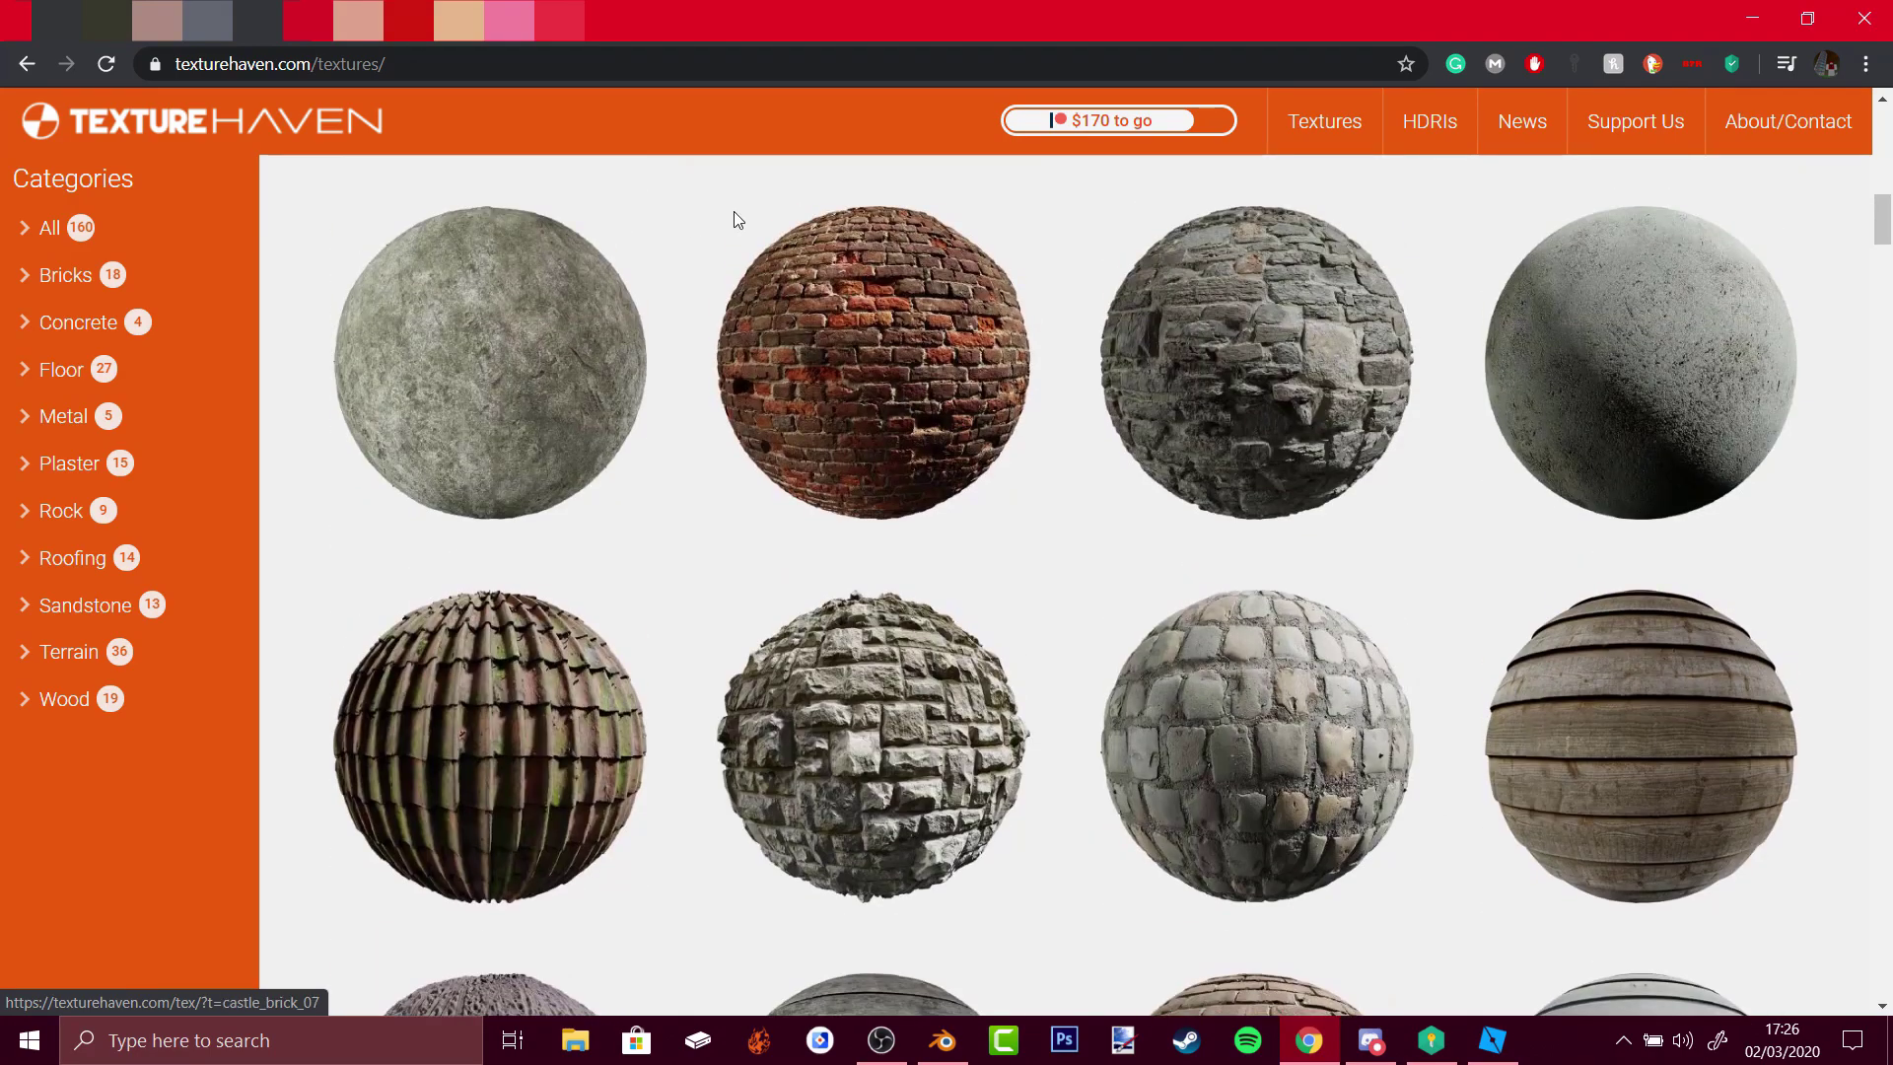
- Open the snow_02 texture and download all of its maps
scroll(1312, 675, "down", 6)
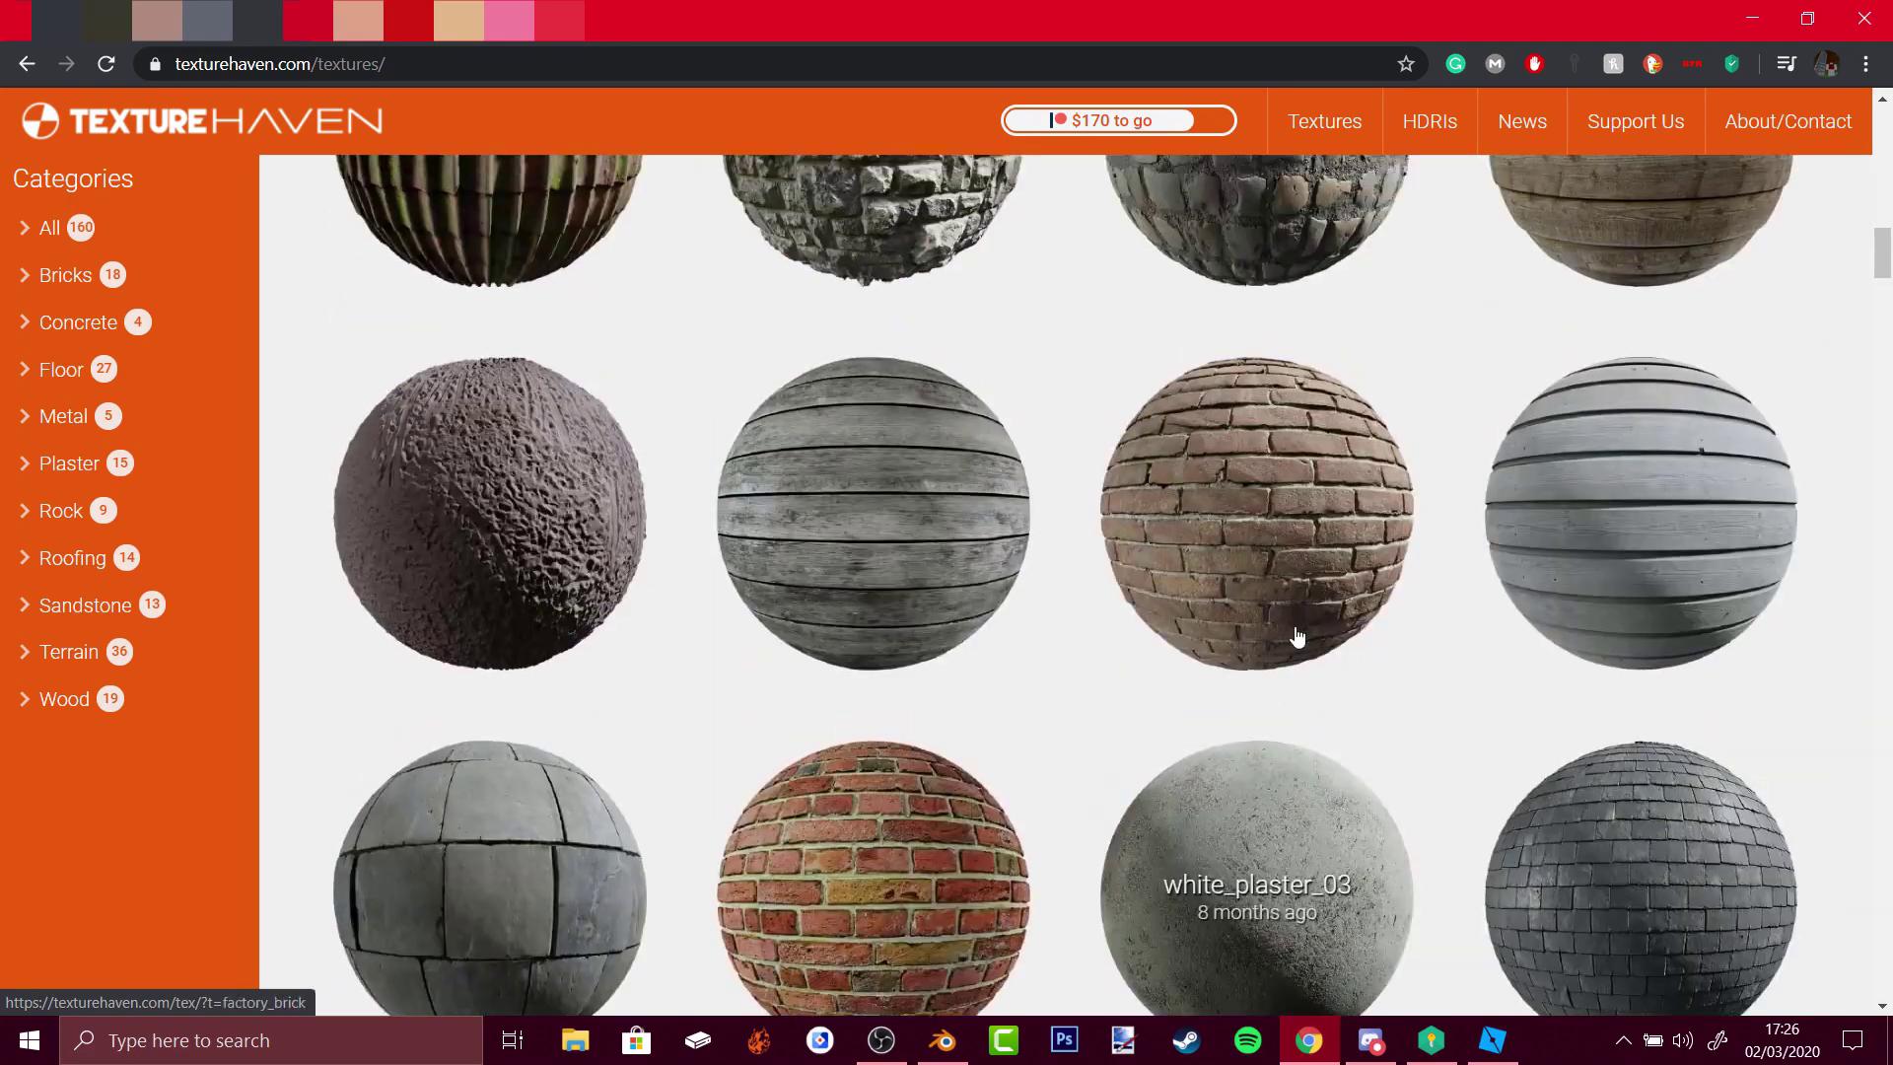
scroll(1298, 634, "down", 6)
left_click(1283, 750)
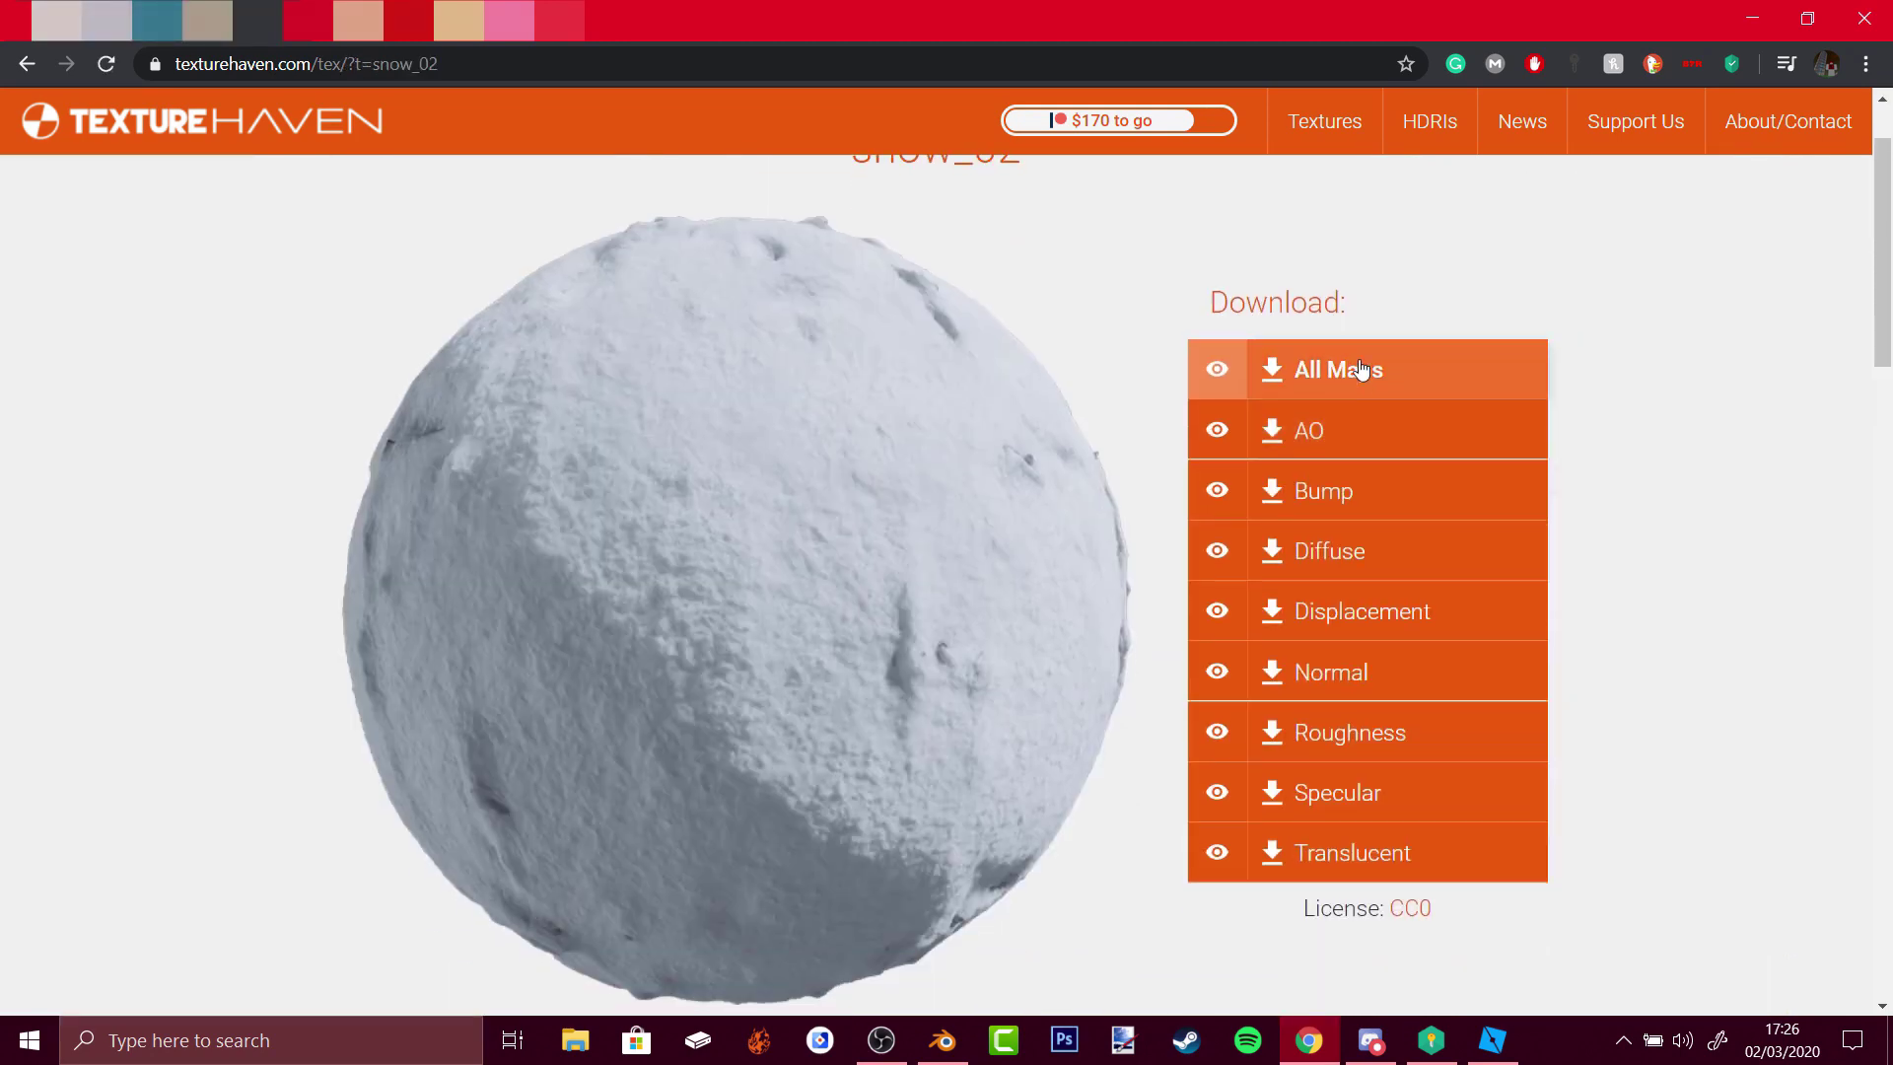
left_click(1359, 368)
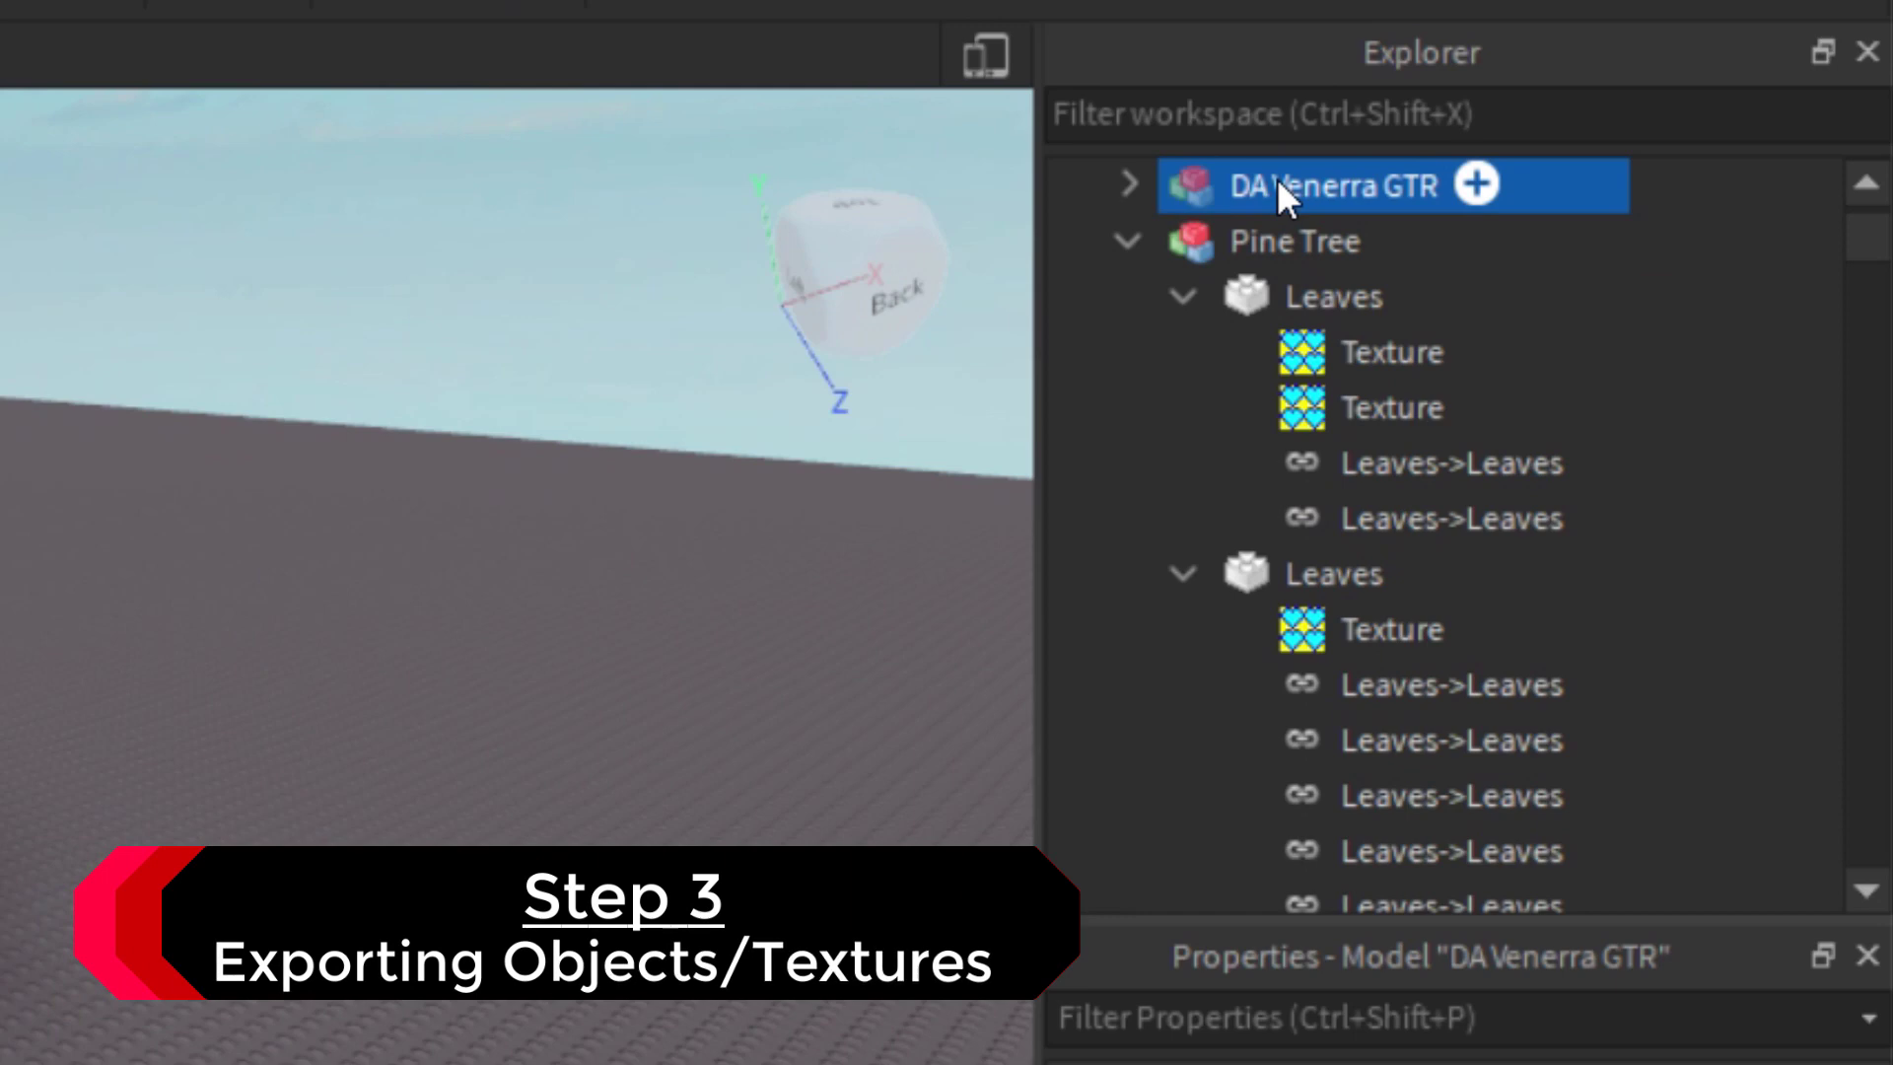
- Export the DA Venerra GTR model from Roblox Studio as an OBJ file named Car in the Tutorial folder
right_click(1276, 178)
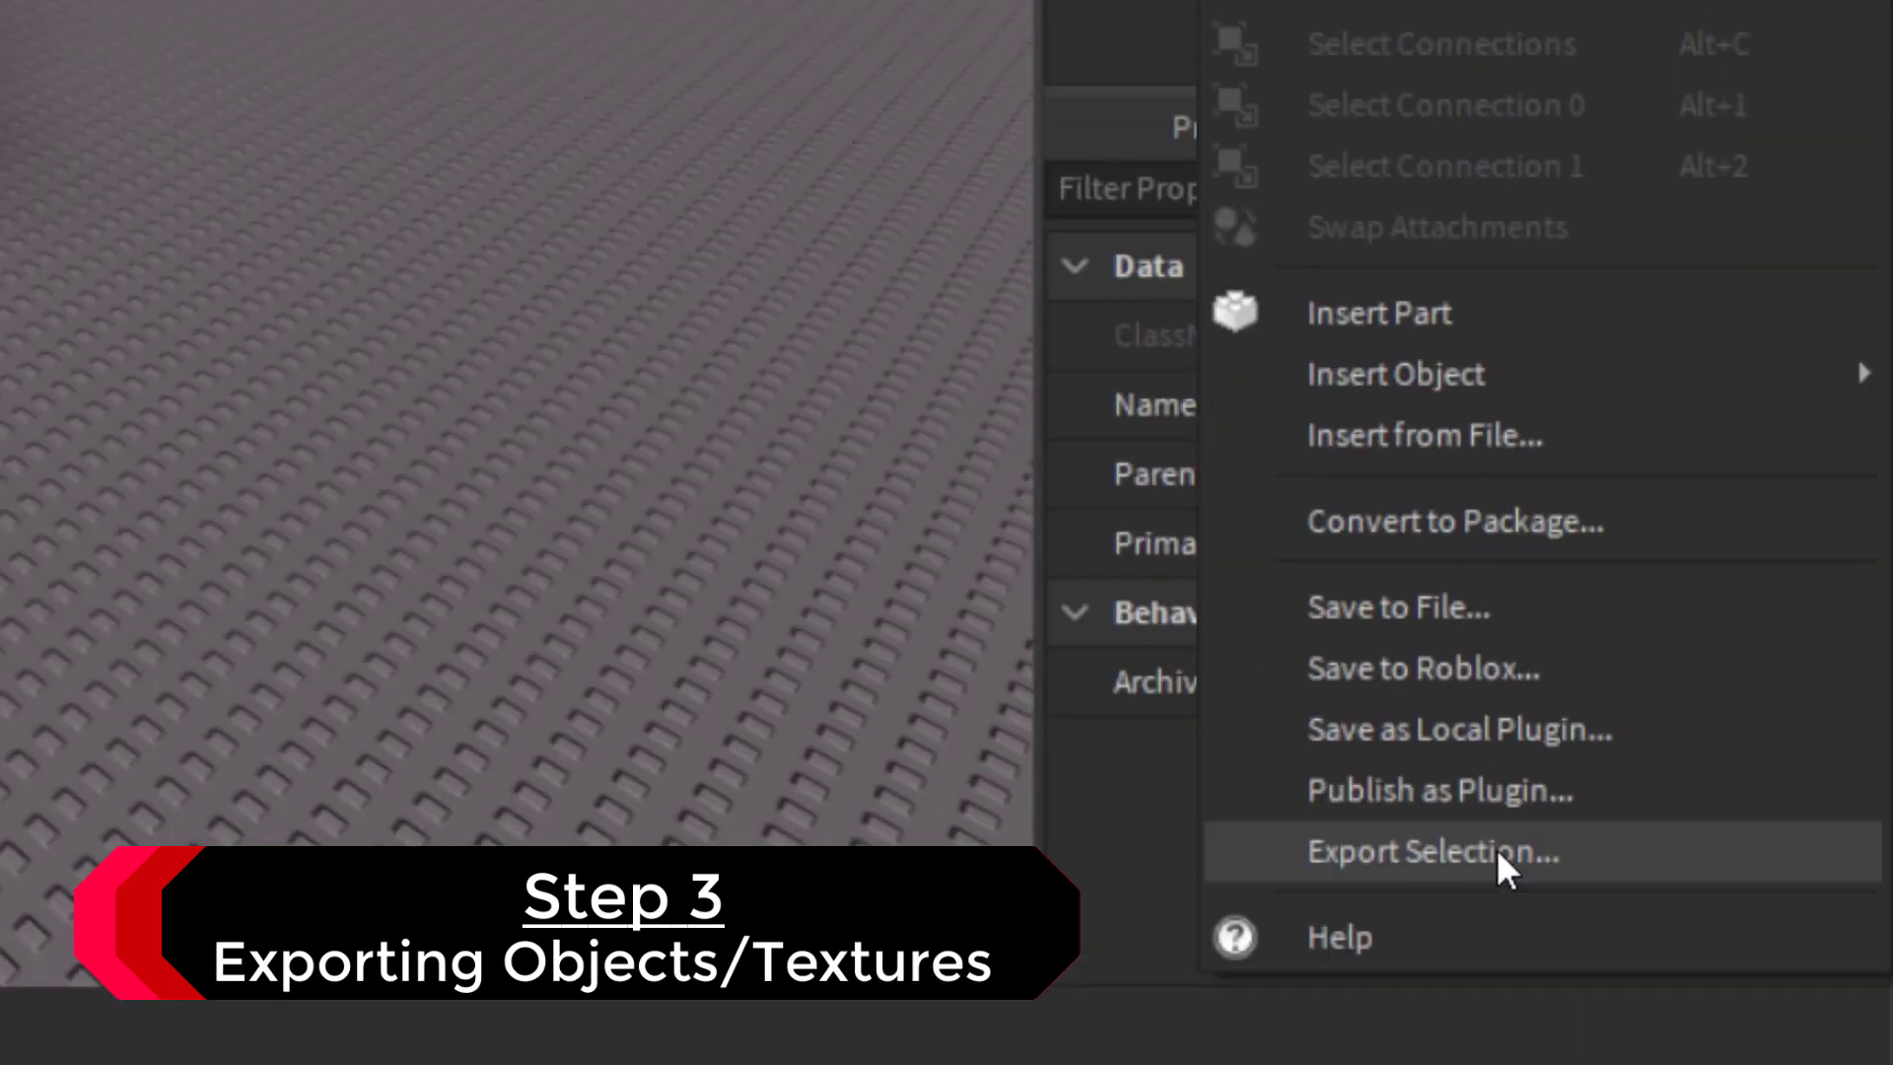
left_click(1497, 849)
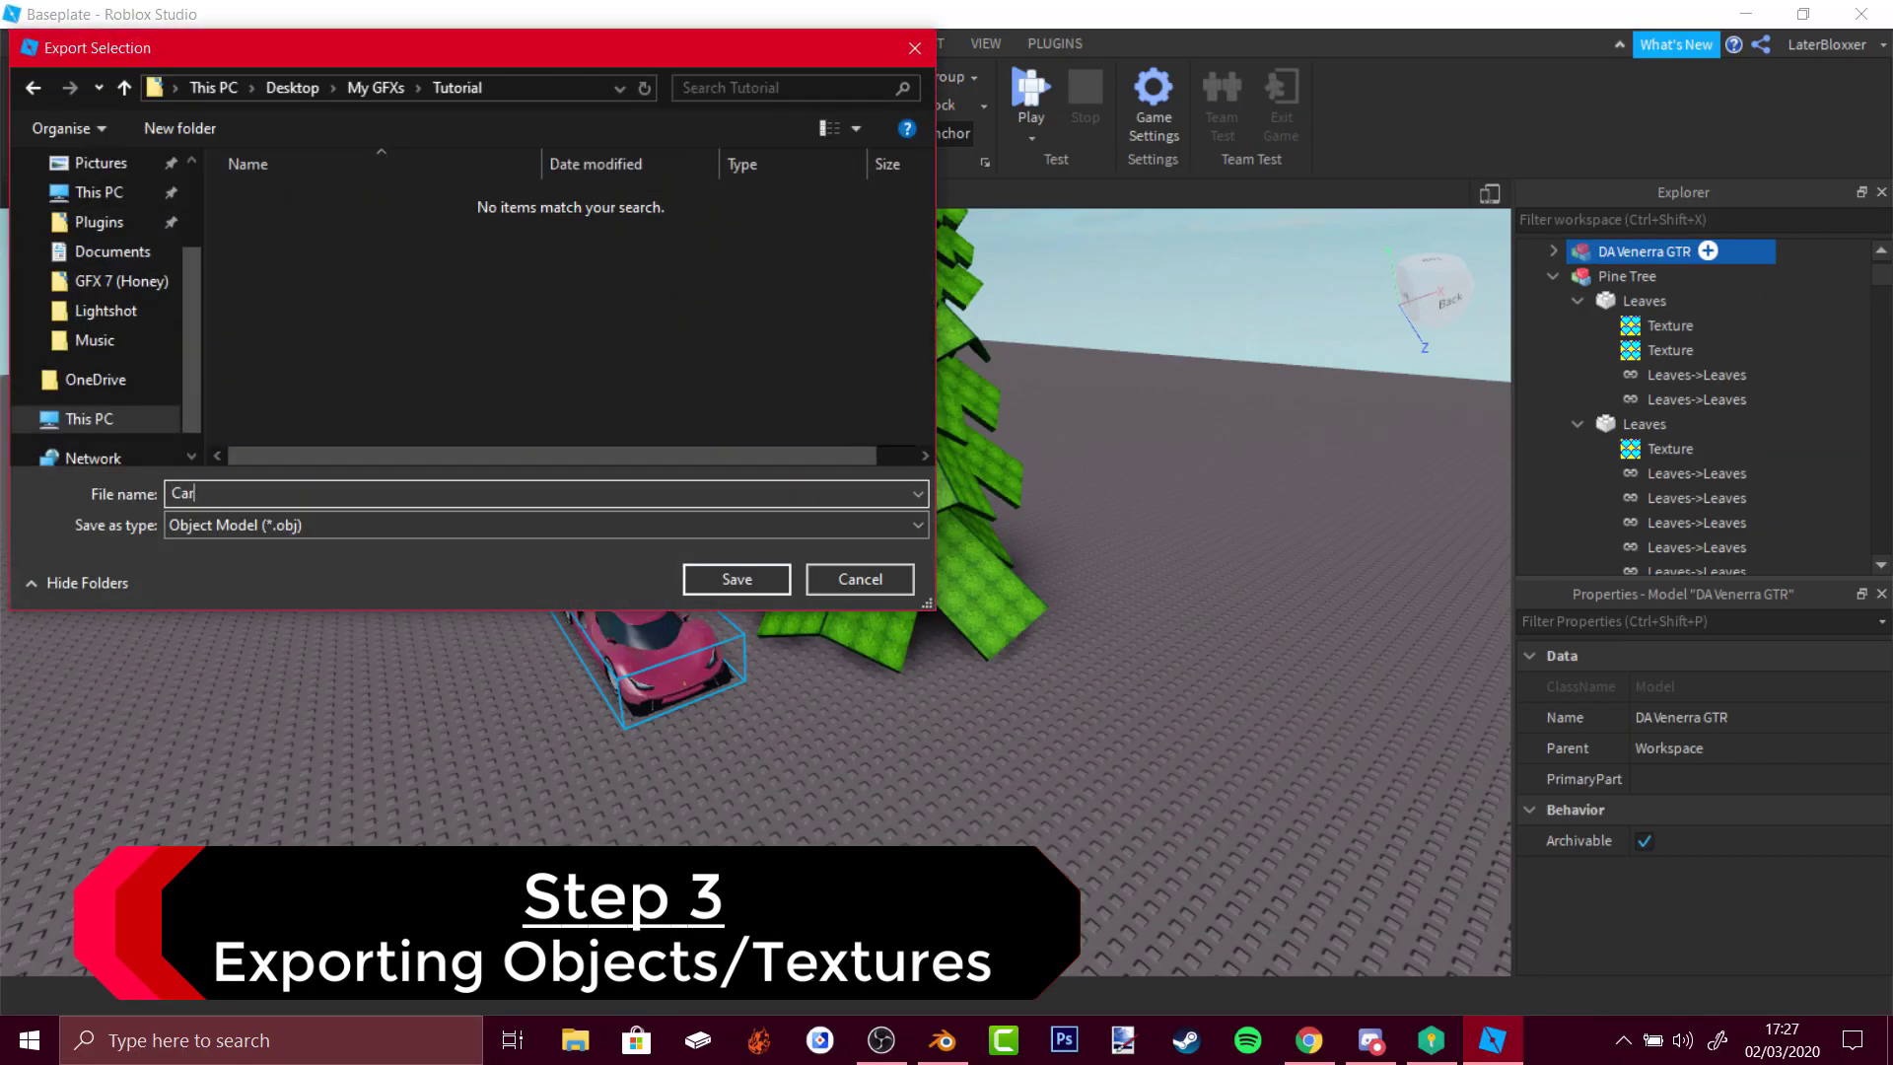
left_click(737, 579)
- Export the Pine Tree model as an OBJ file named Tree in the Tutorial folder
left_click(1627, 276)
right_click(1589, 282)
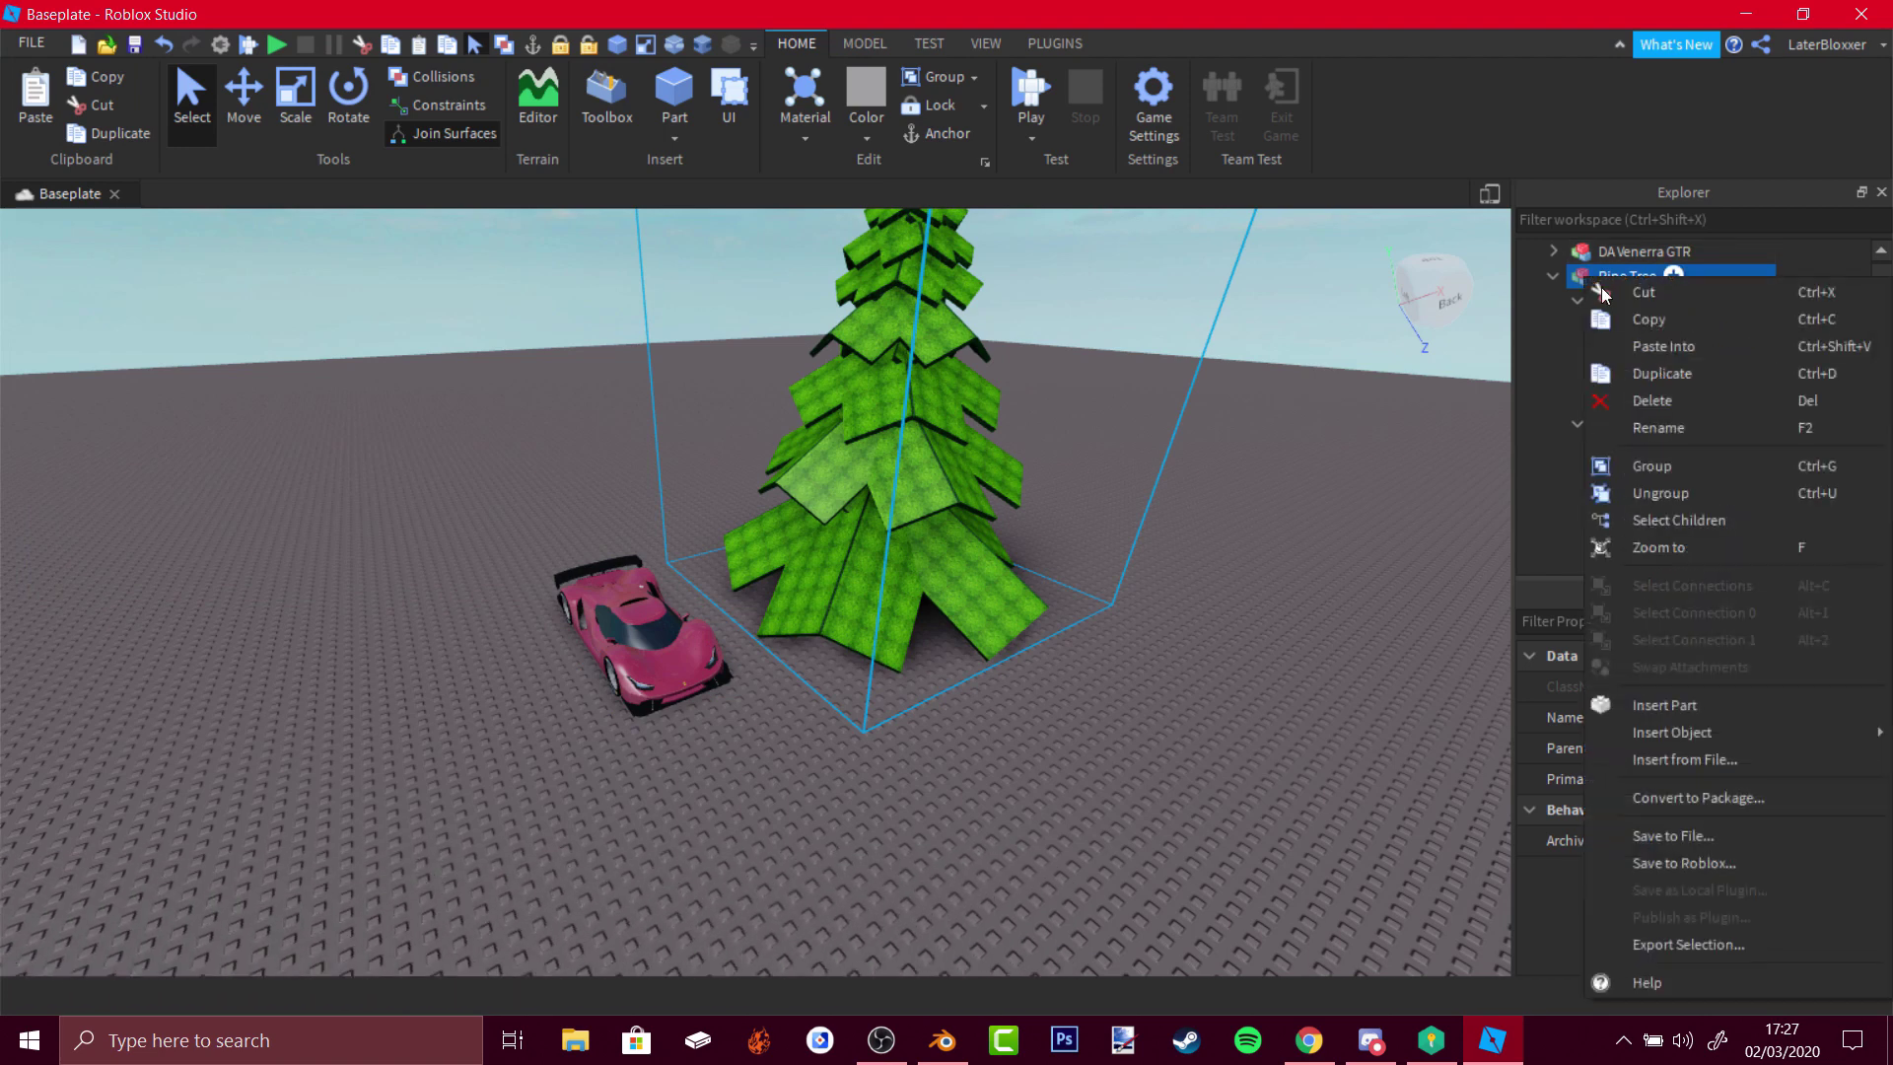
left_click(1671, 945)
type("Tree")
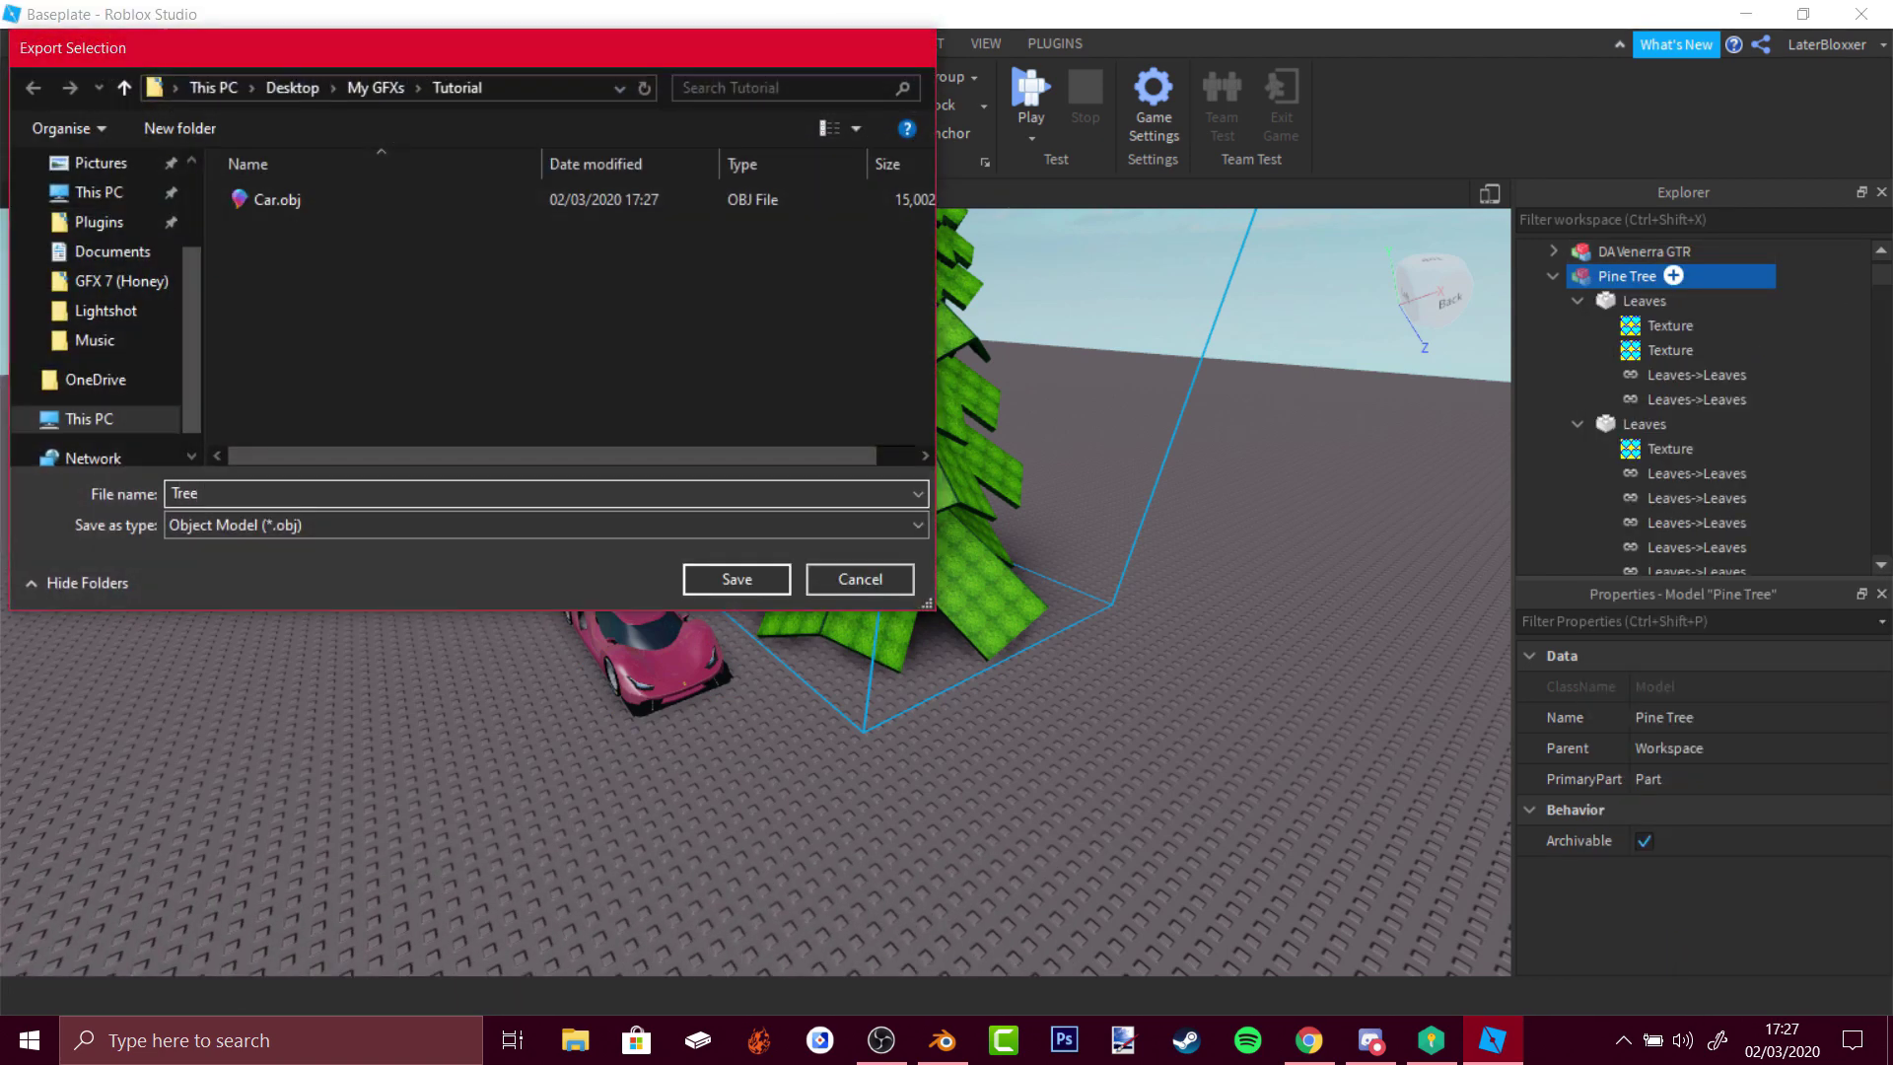
key("Return")
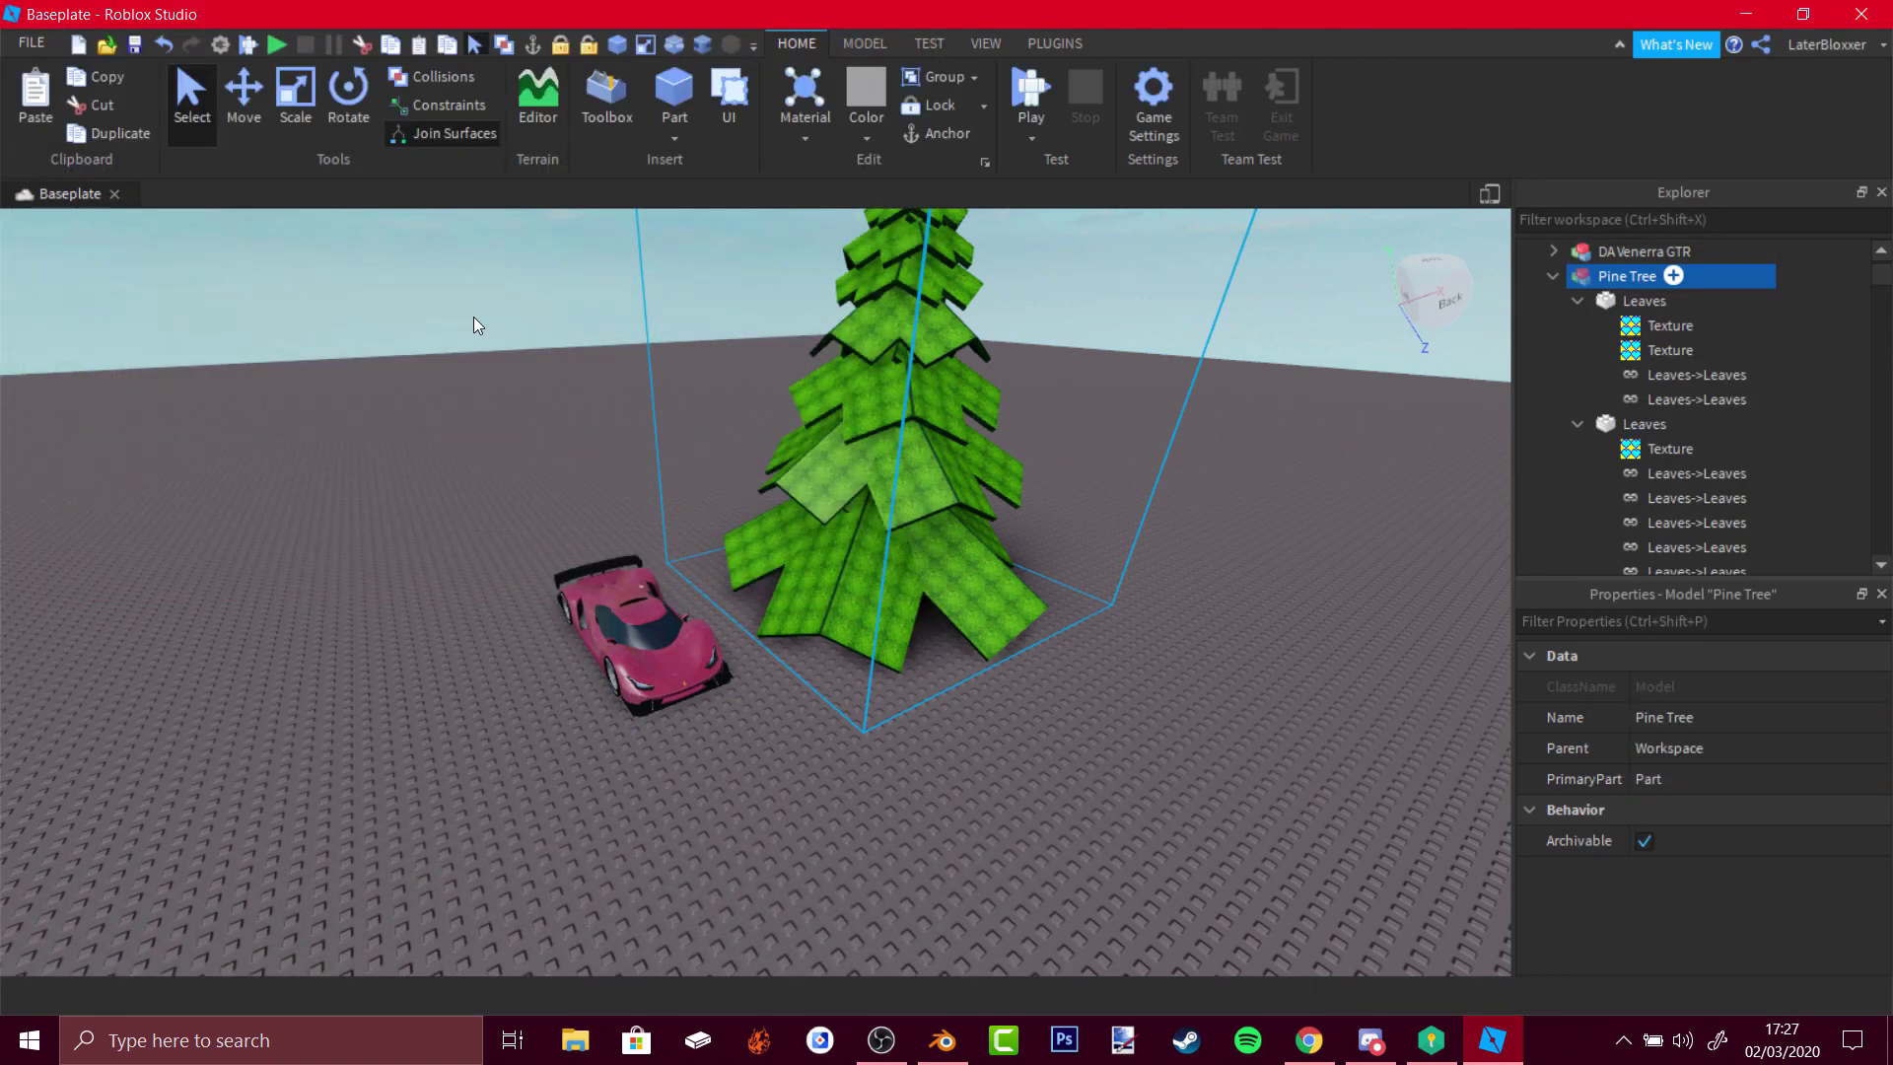
- Close Roblox Studio and bring up an empty scene in Blender
left_click(1858, 21)
left_click(926, 548)
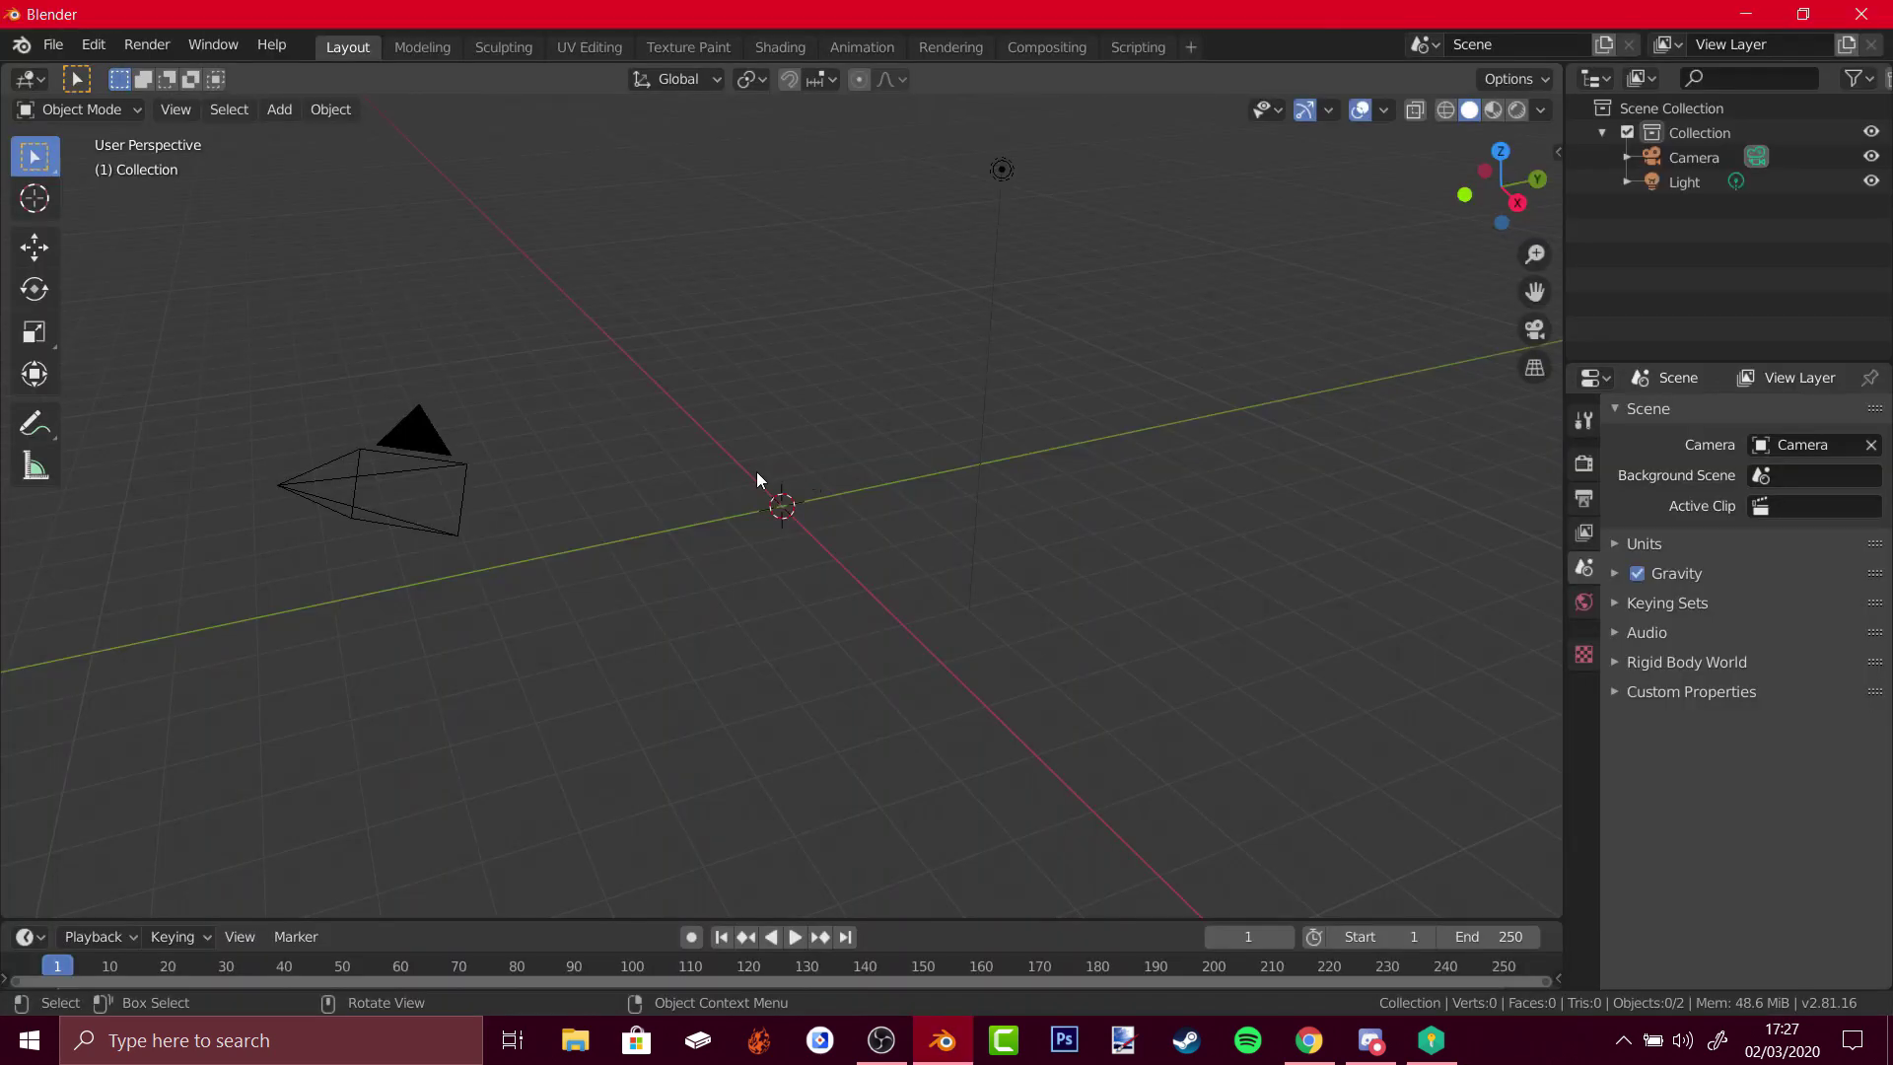
middle_click_drag(879, 523, 838, 395)
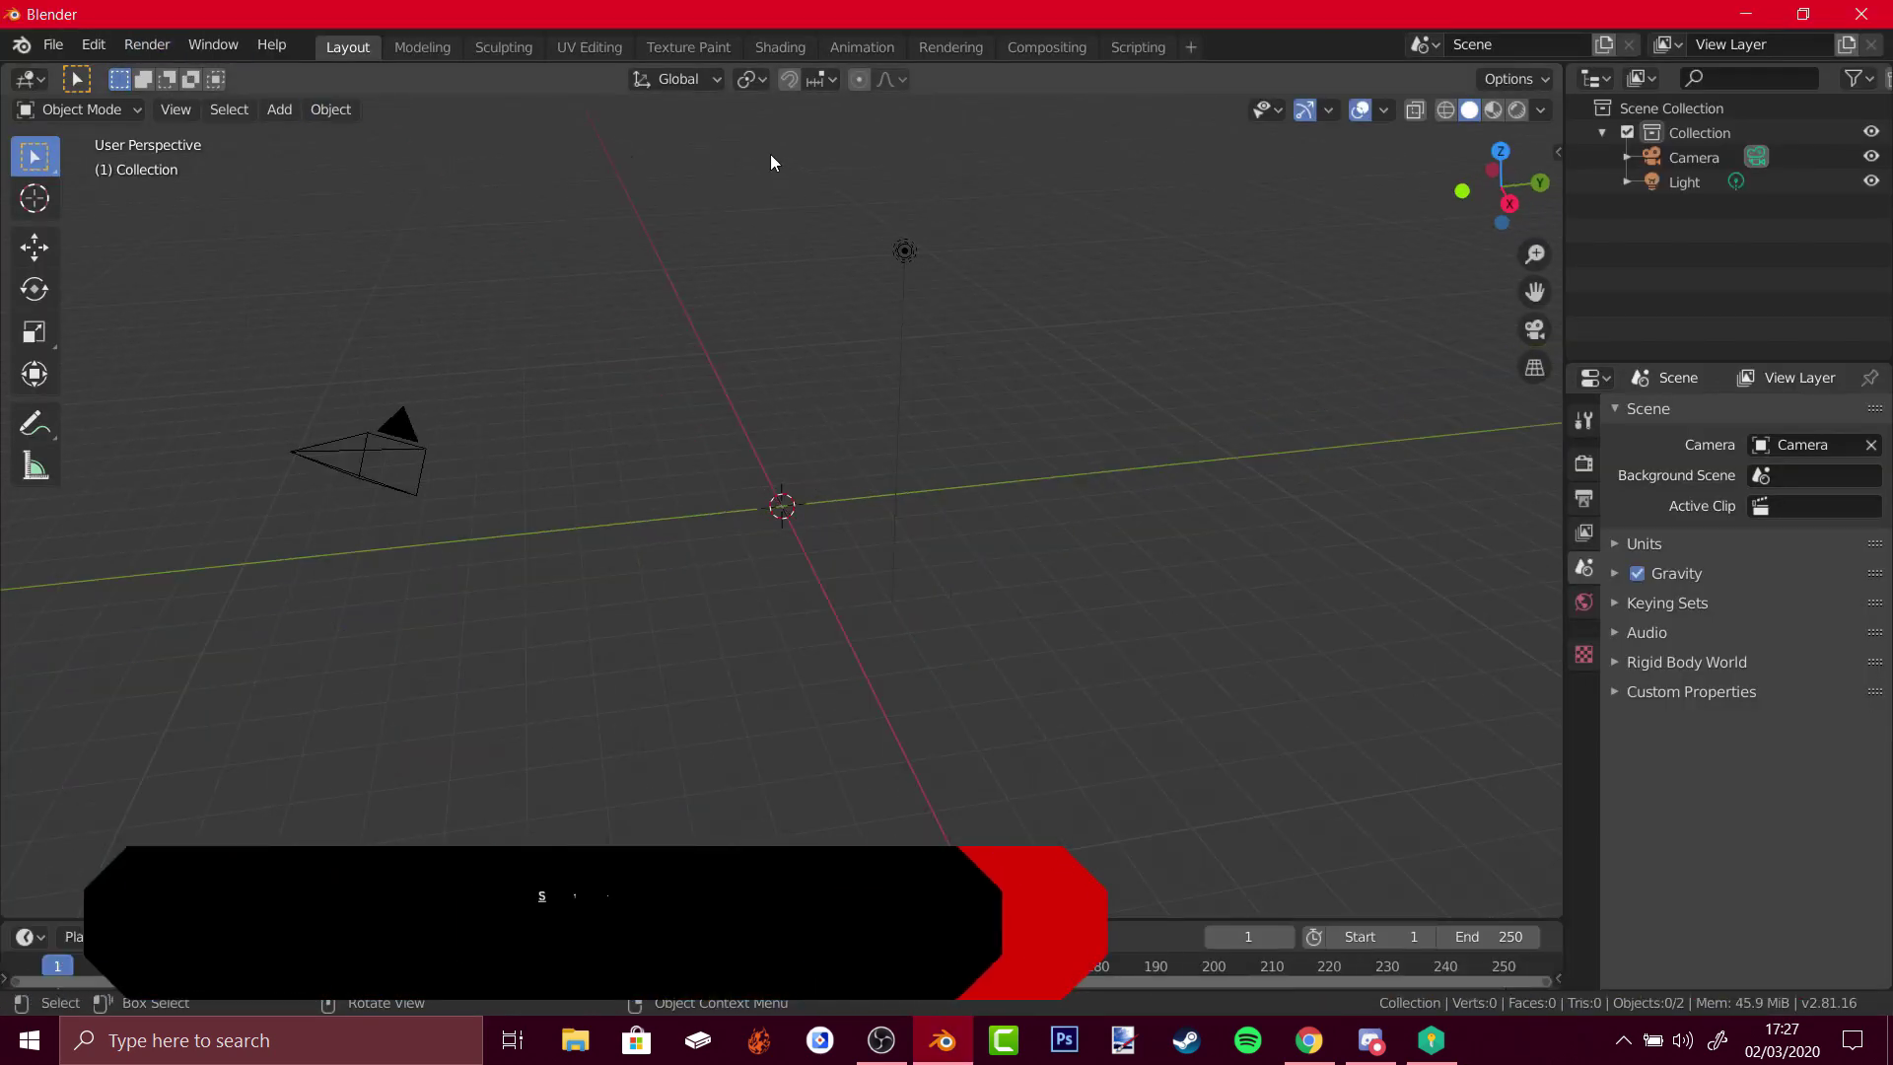
- Import Car.obj into the scene as a Wavefront OBJ model
left_click(52, 44)
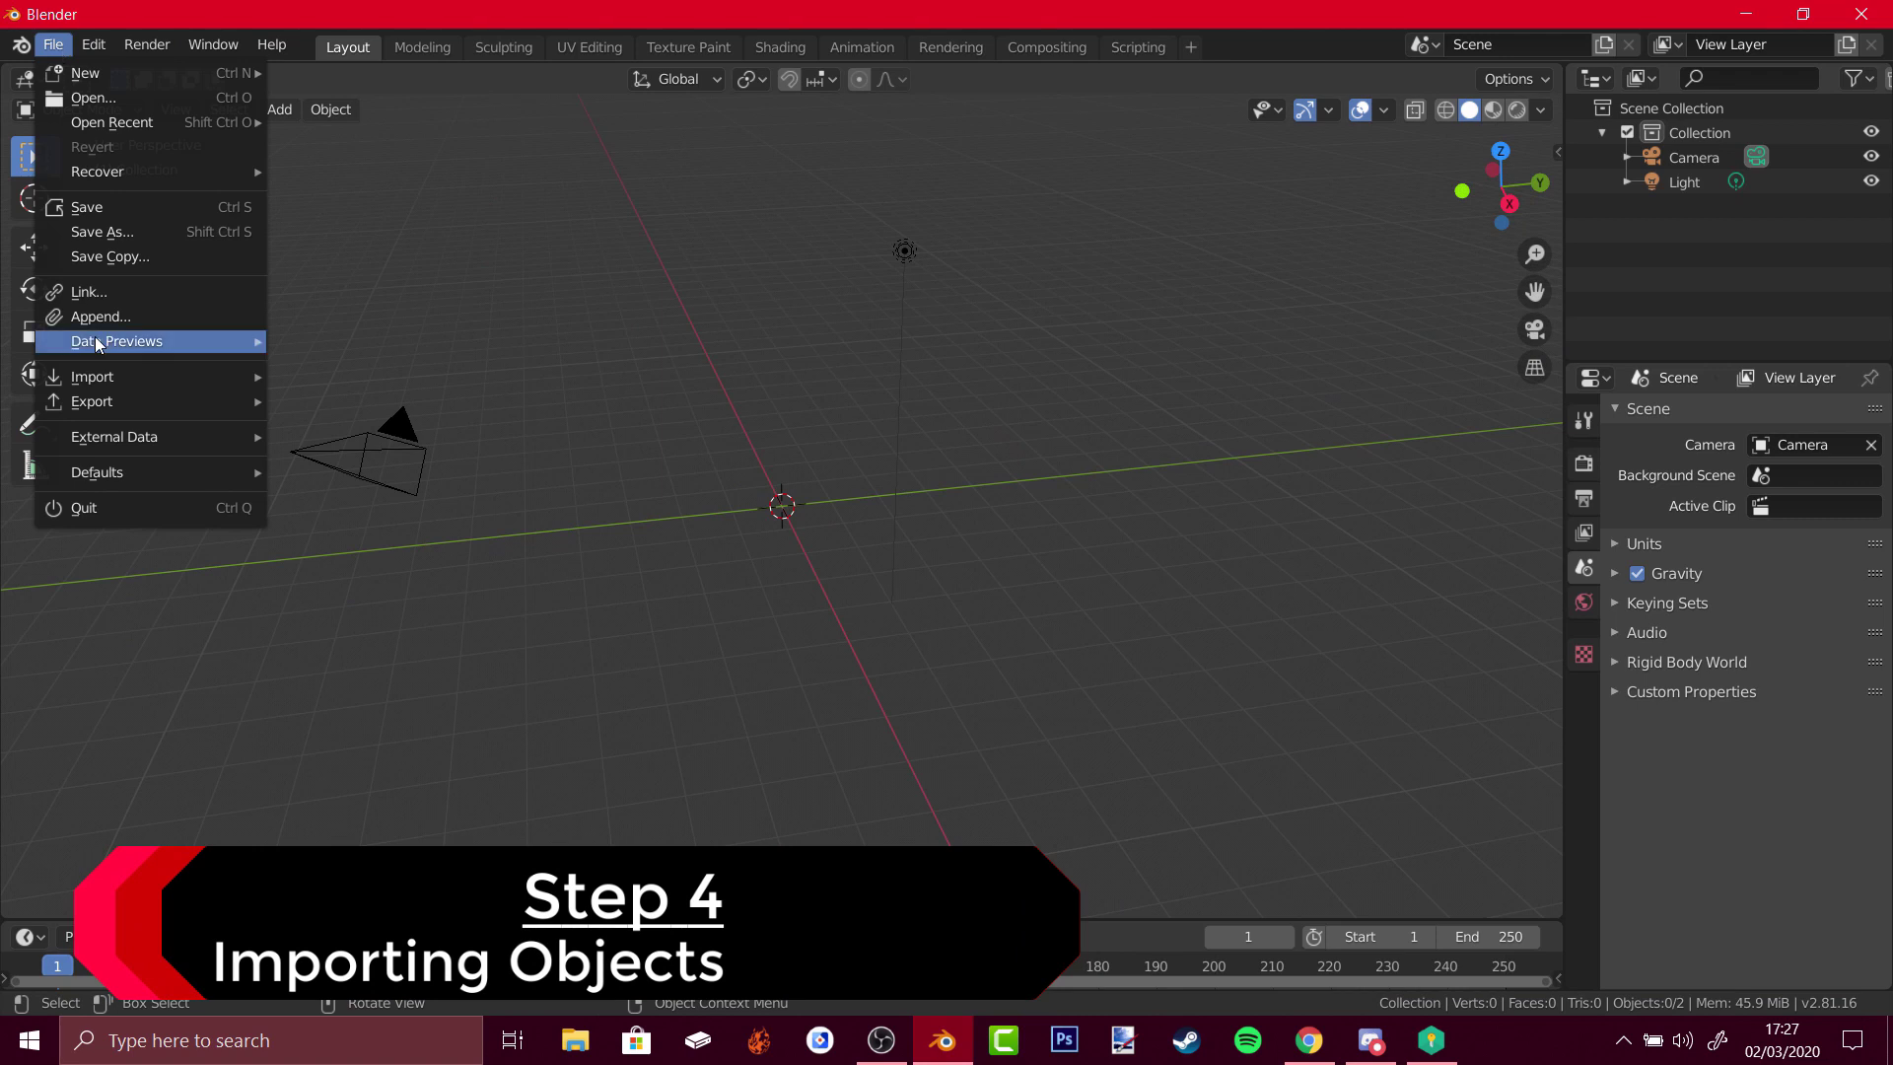
mouse_move(109, 388)
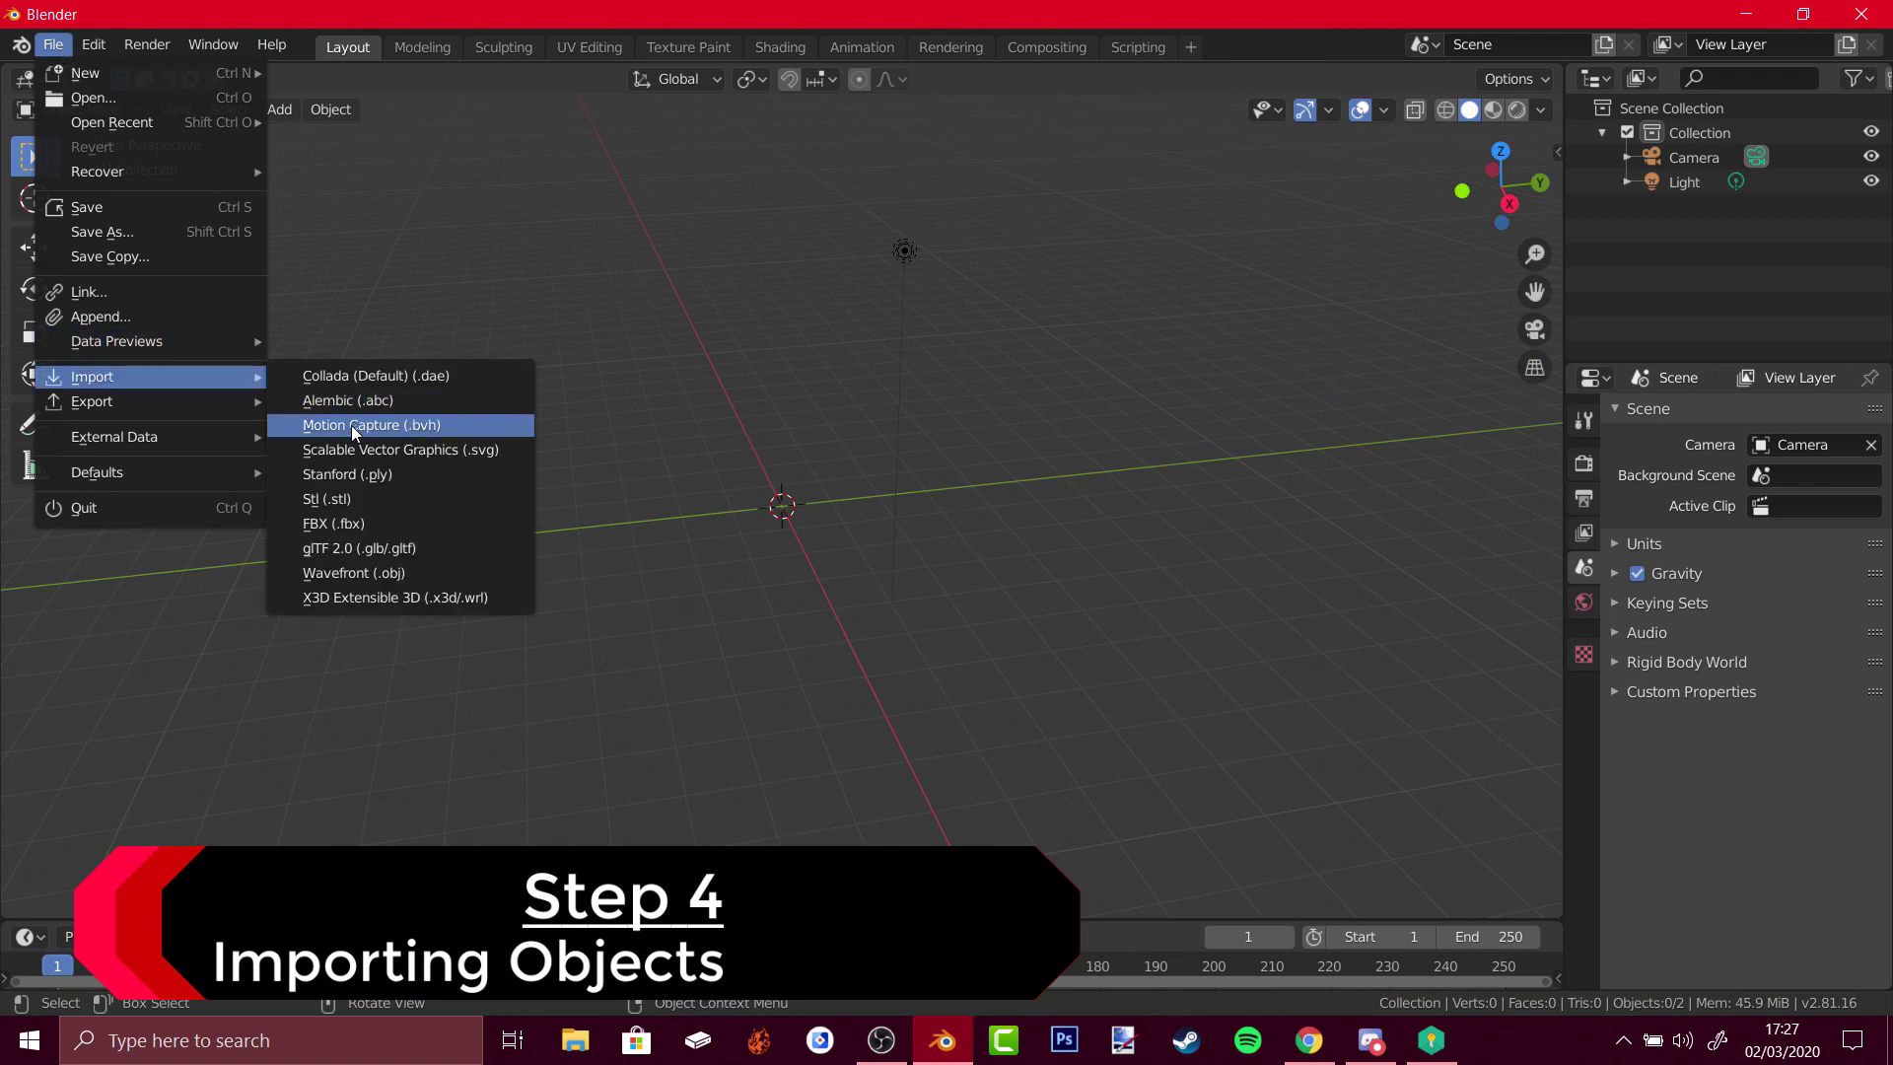
left_click(360, 572)
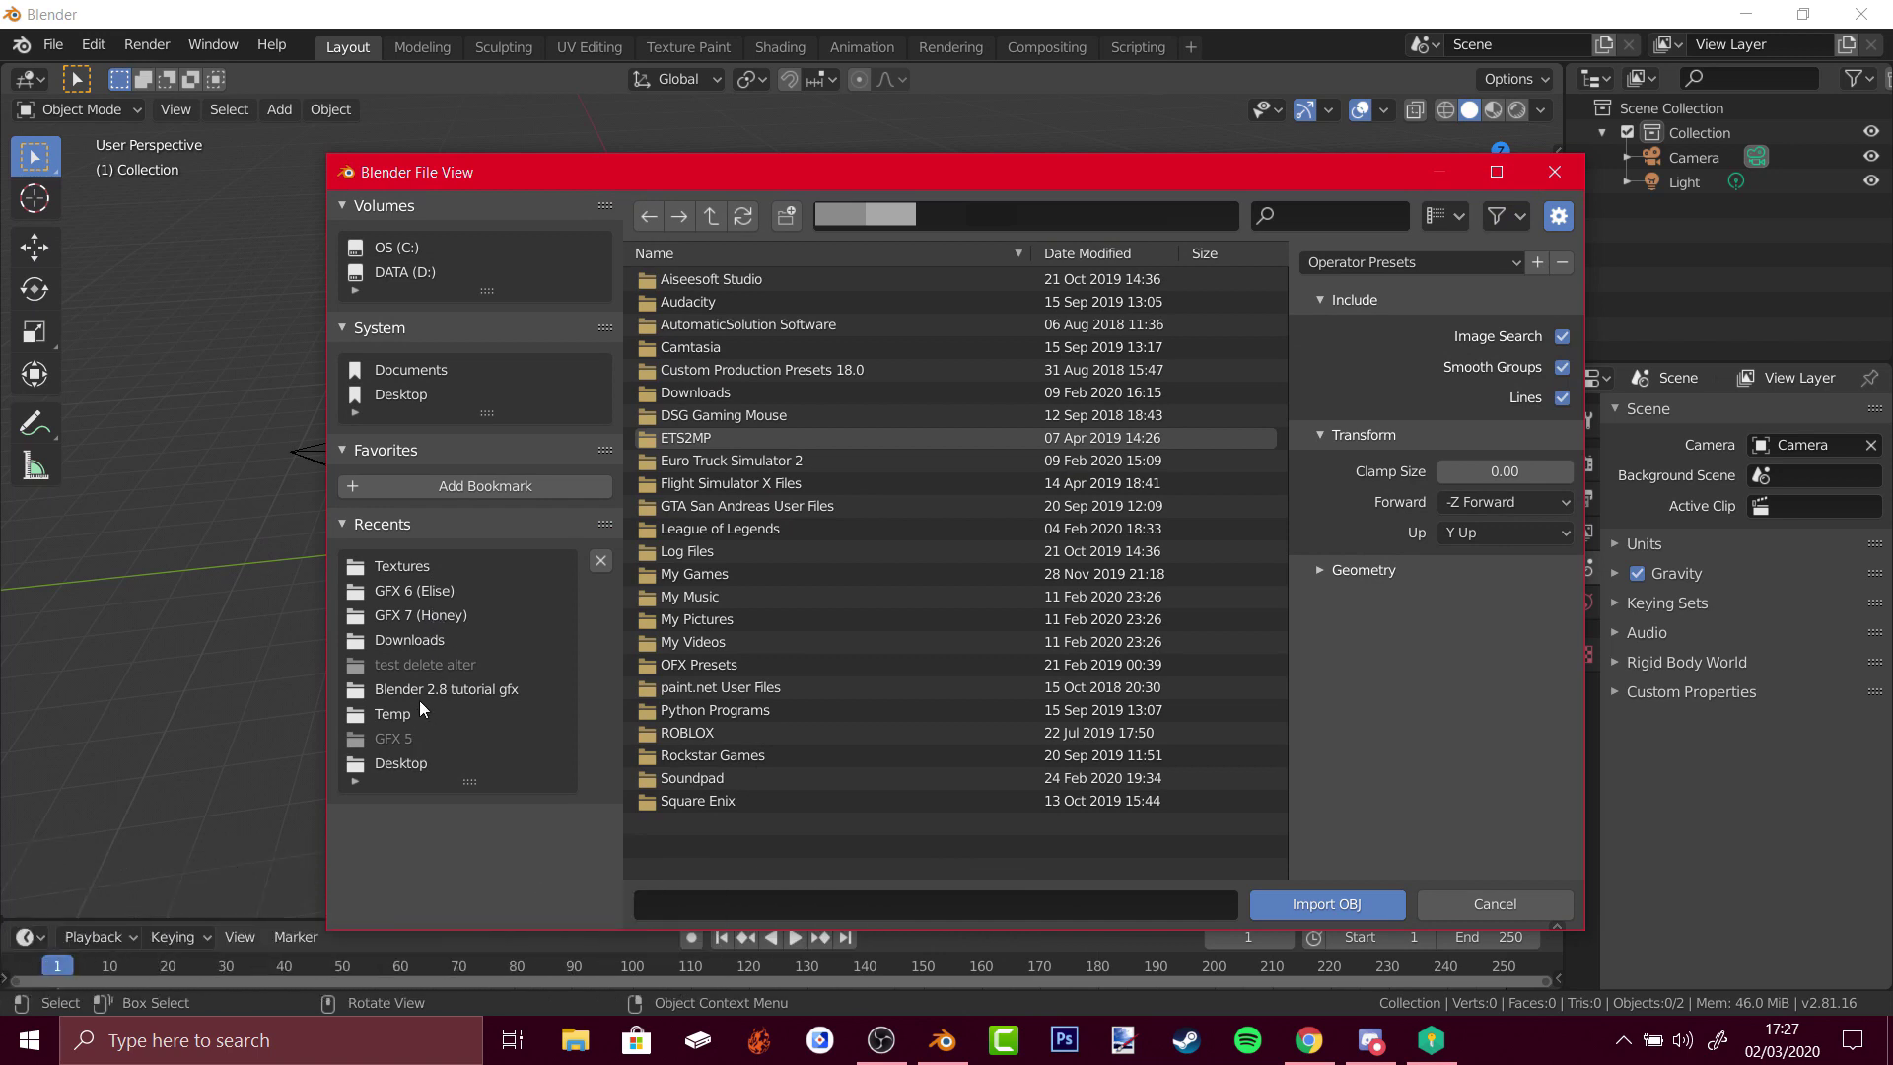
left_click(415, 568)
left_click(702, 528)
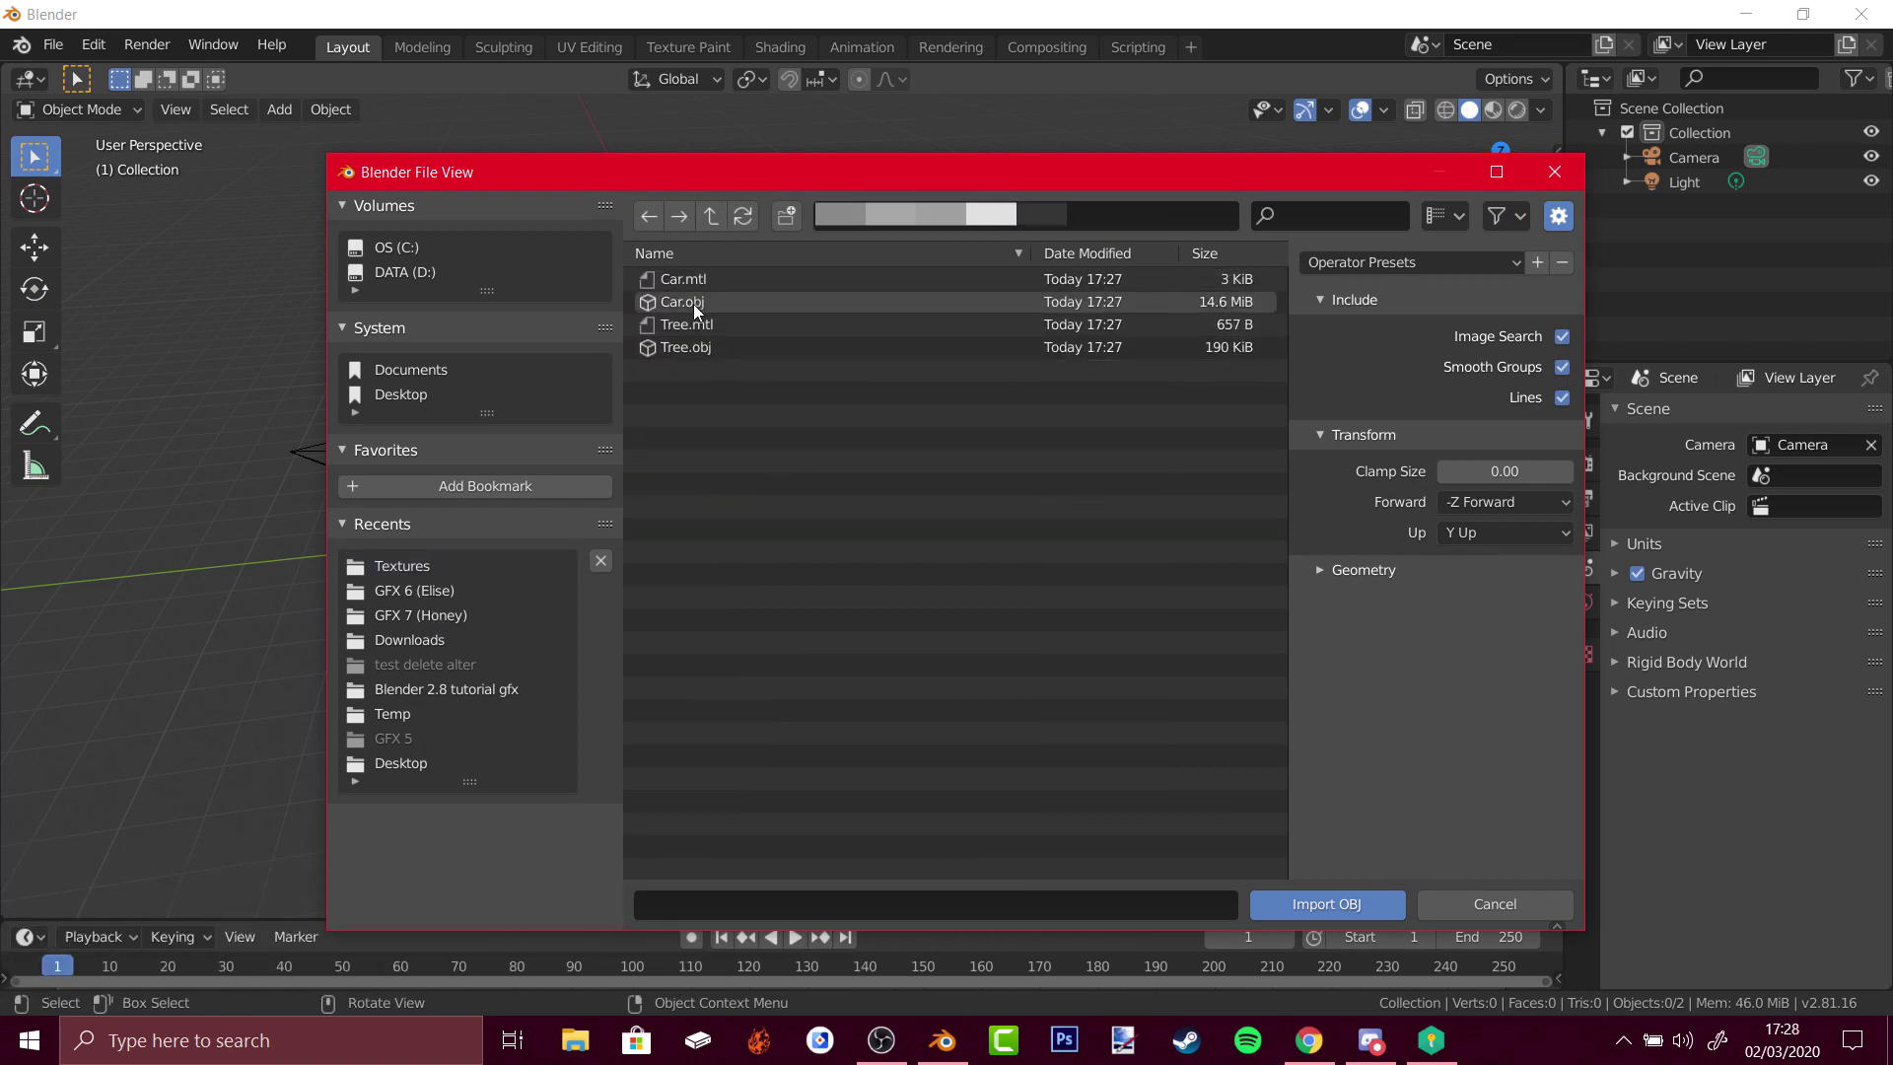
double_click(694, 304)
- Move the imported car about 7 m along the X axis
middle_click_drag(765, 400, 952, 385)
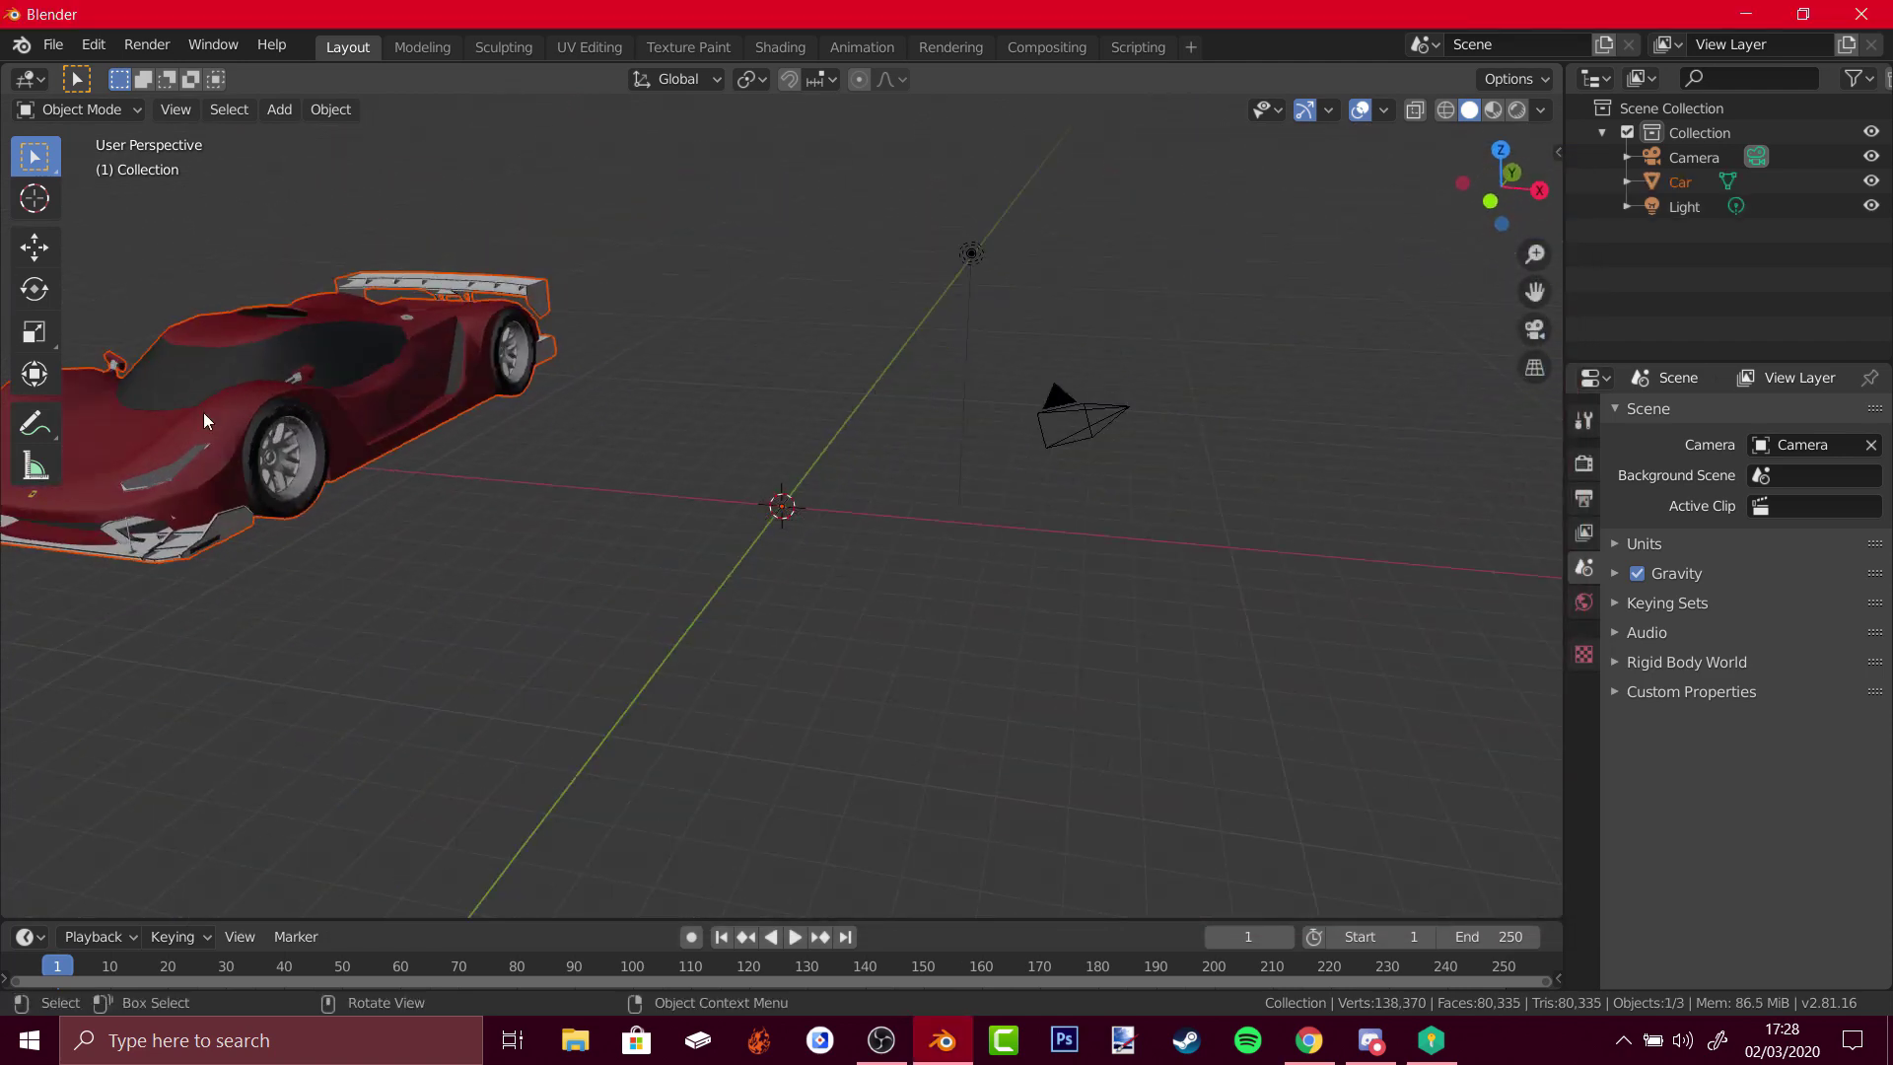
left_click(34, 246)
middle_click_drag(631, 592, 786, 523)
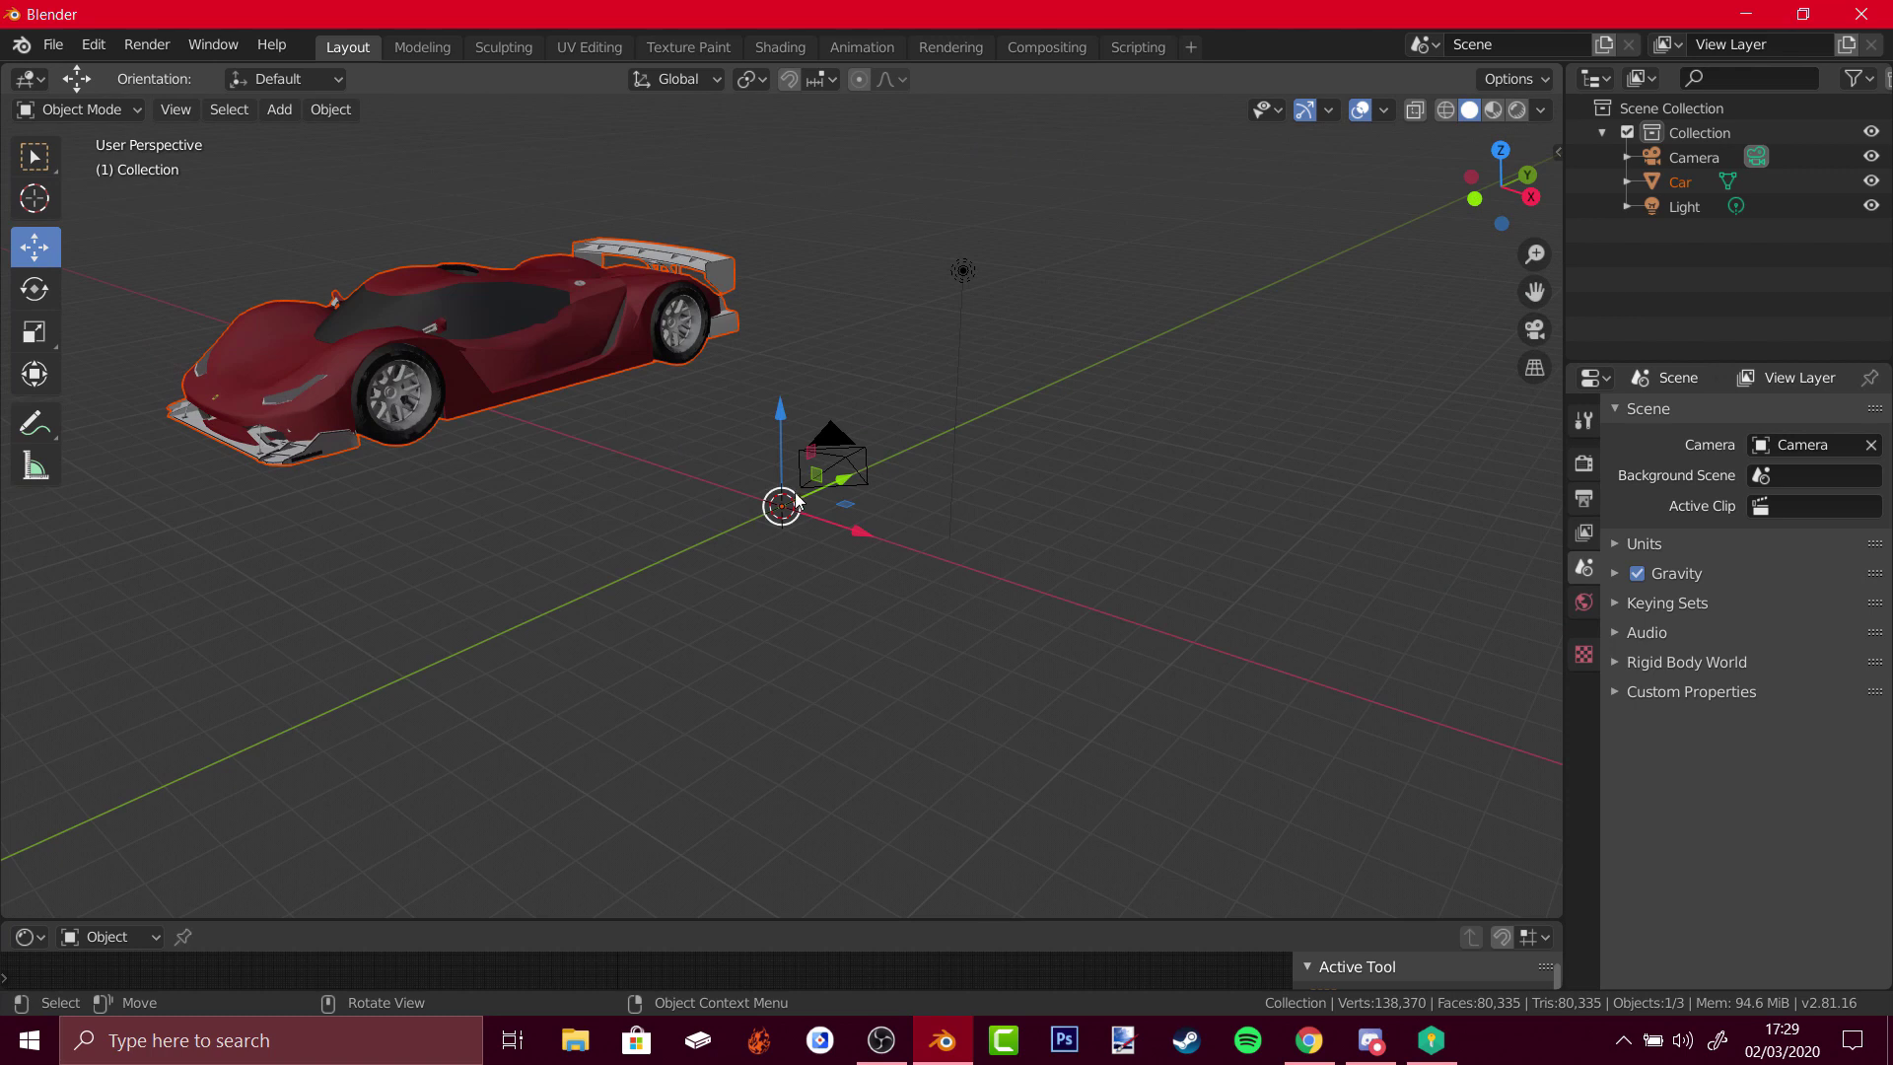
left_click_drag(855, 534, 1085, 681)
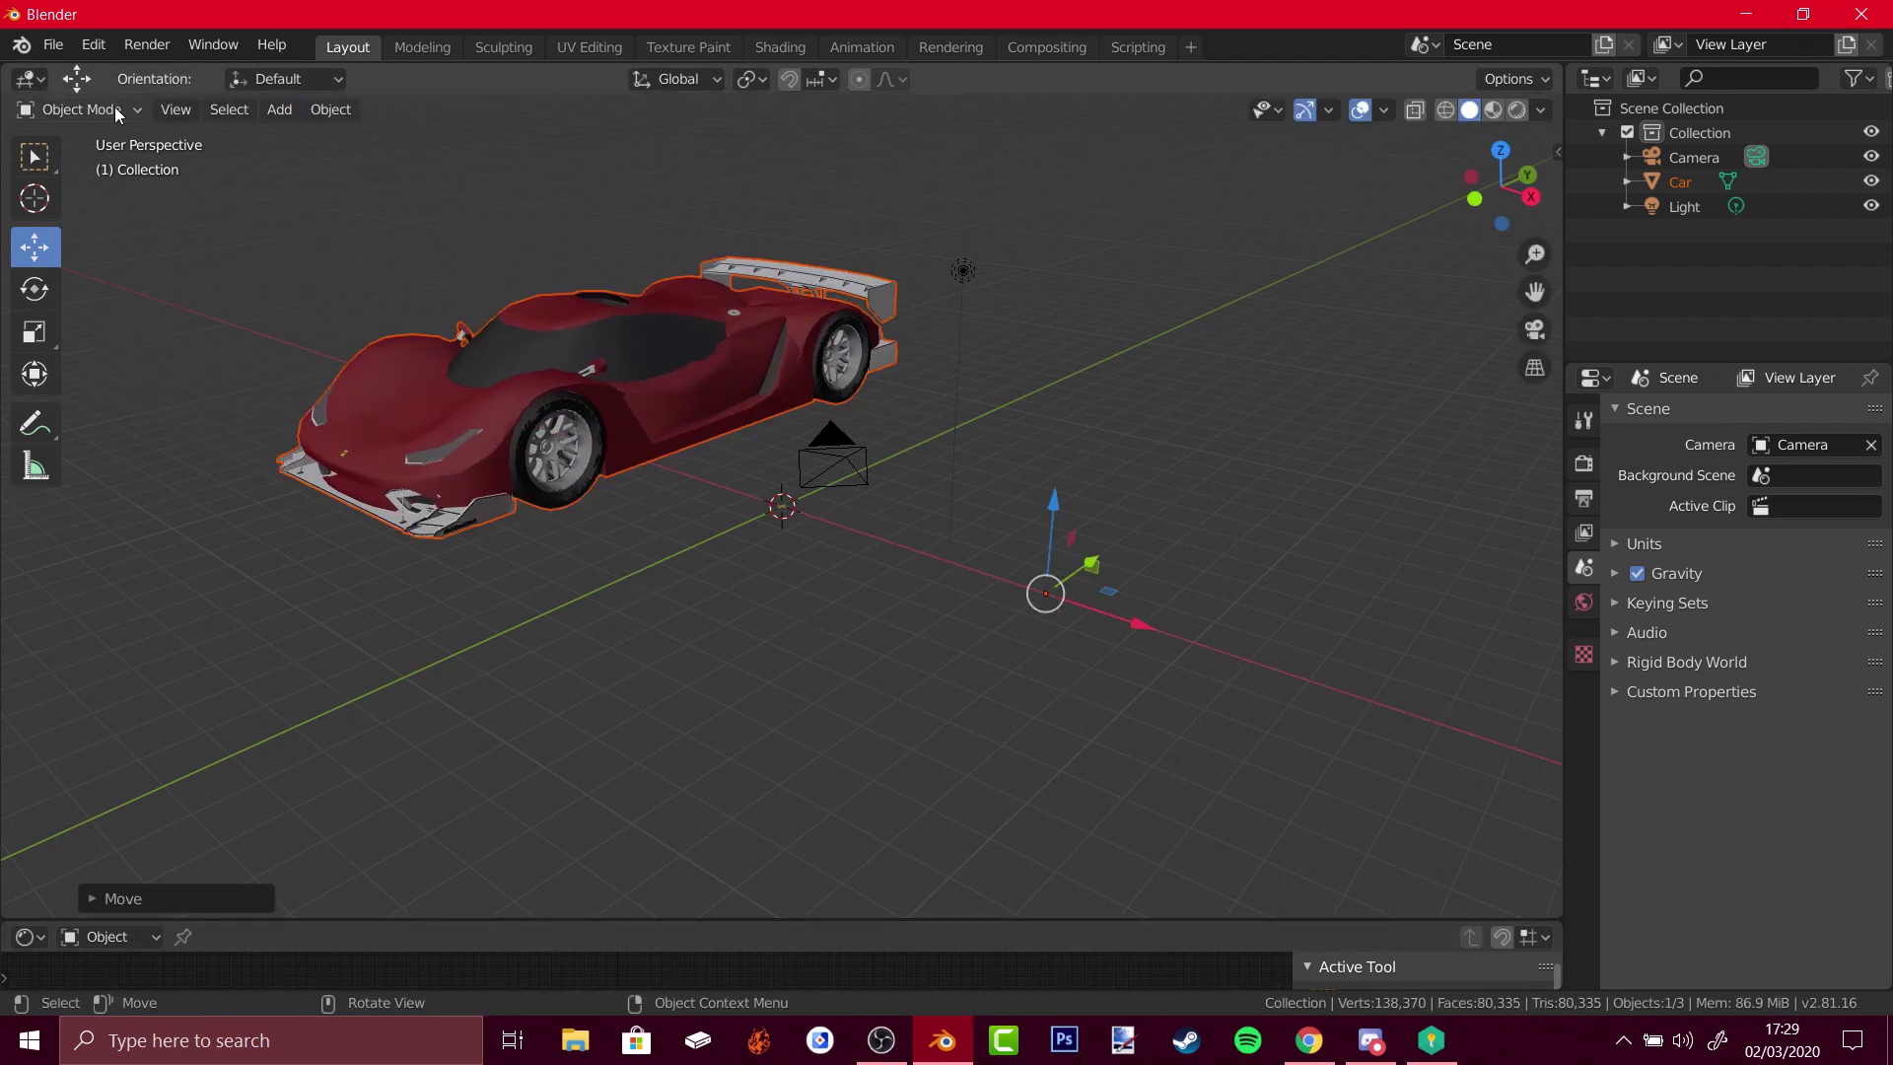
- Set the car's origin to its geometry and move the car along the X axis
left_click(697, 352)
right_click(550, 350)
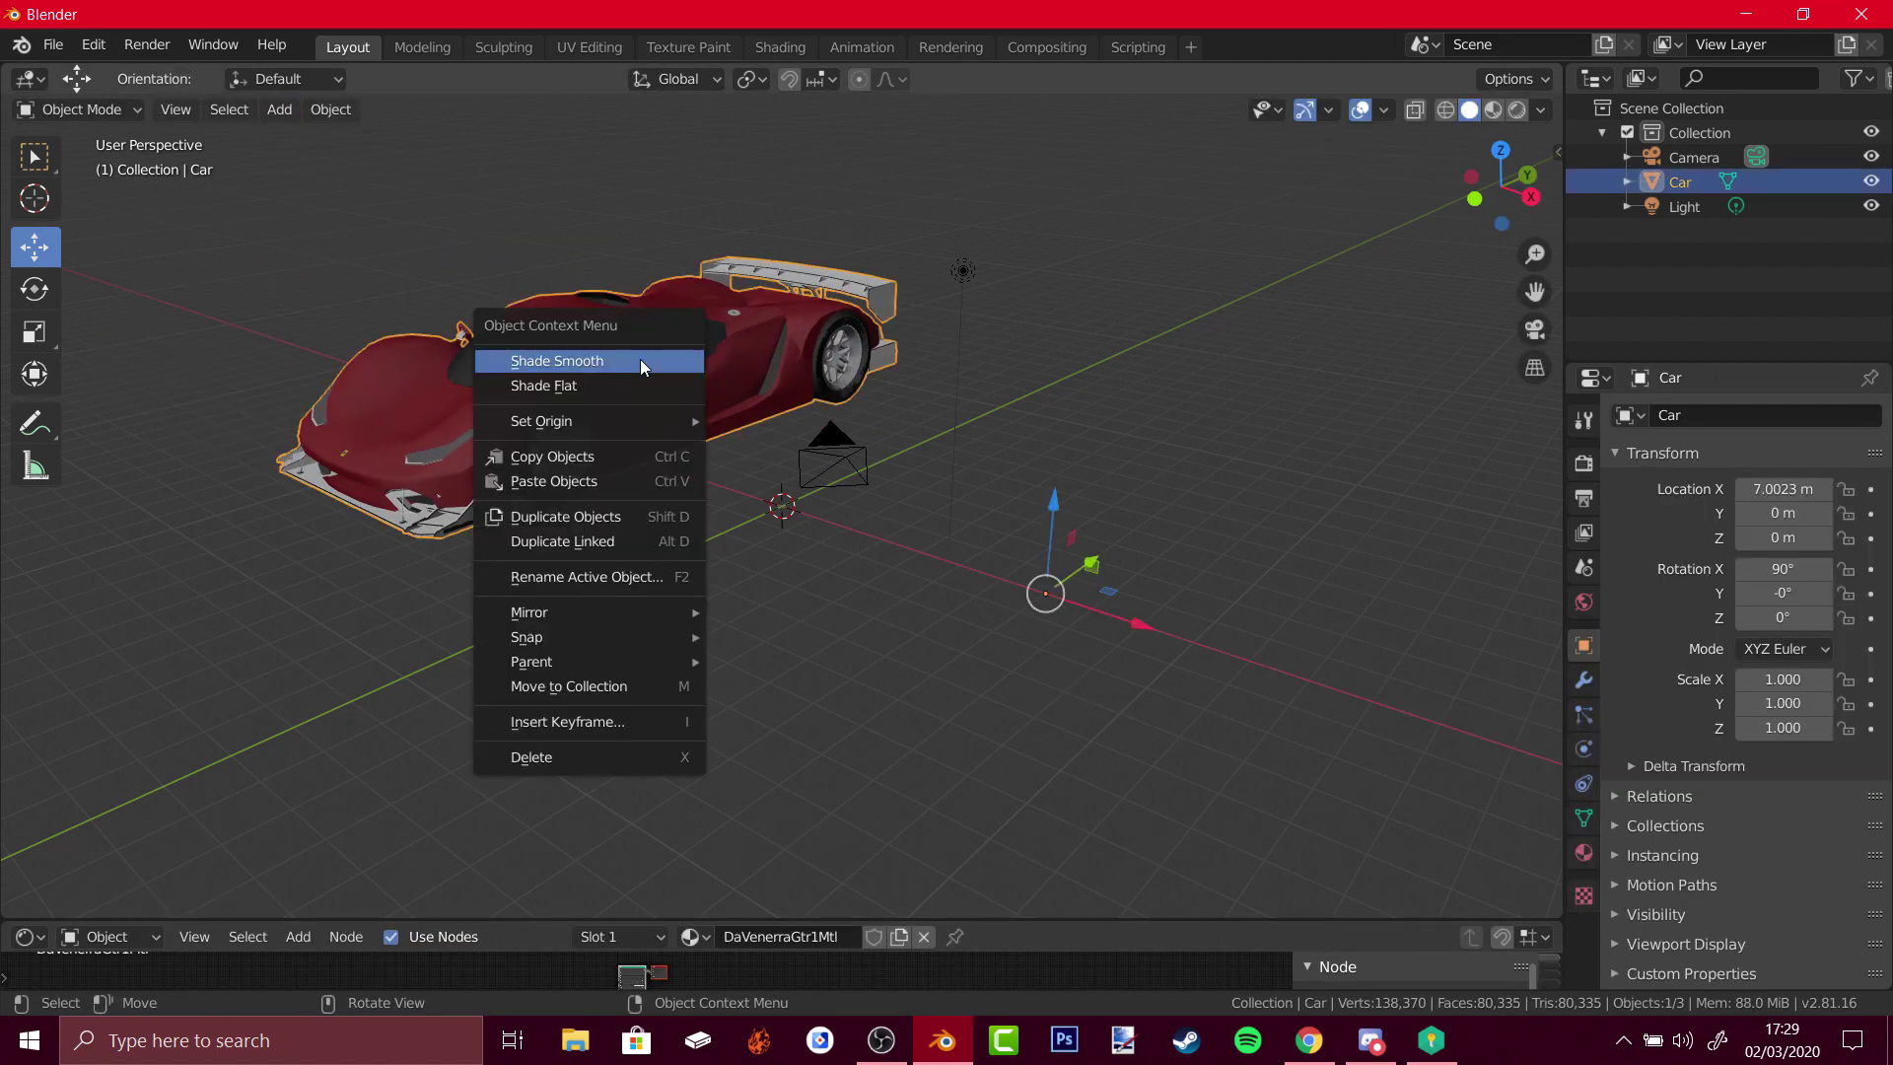
mouse_move(624, 418)
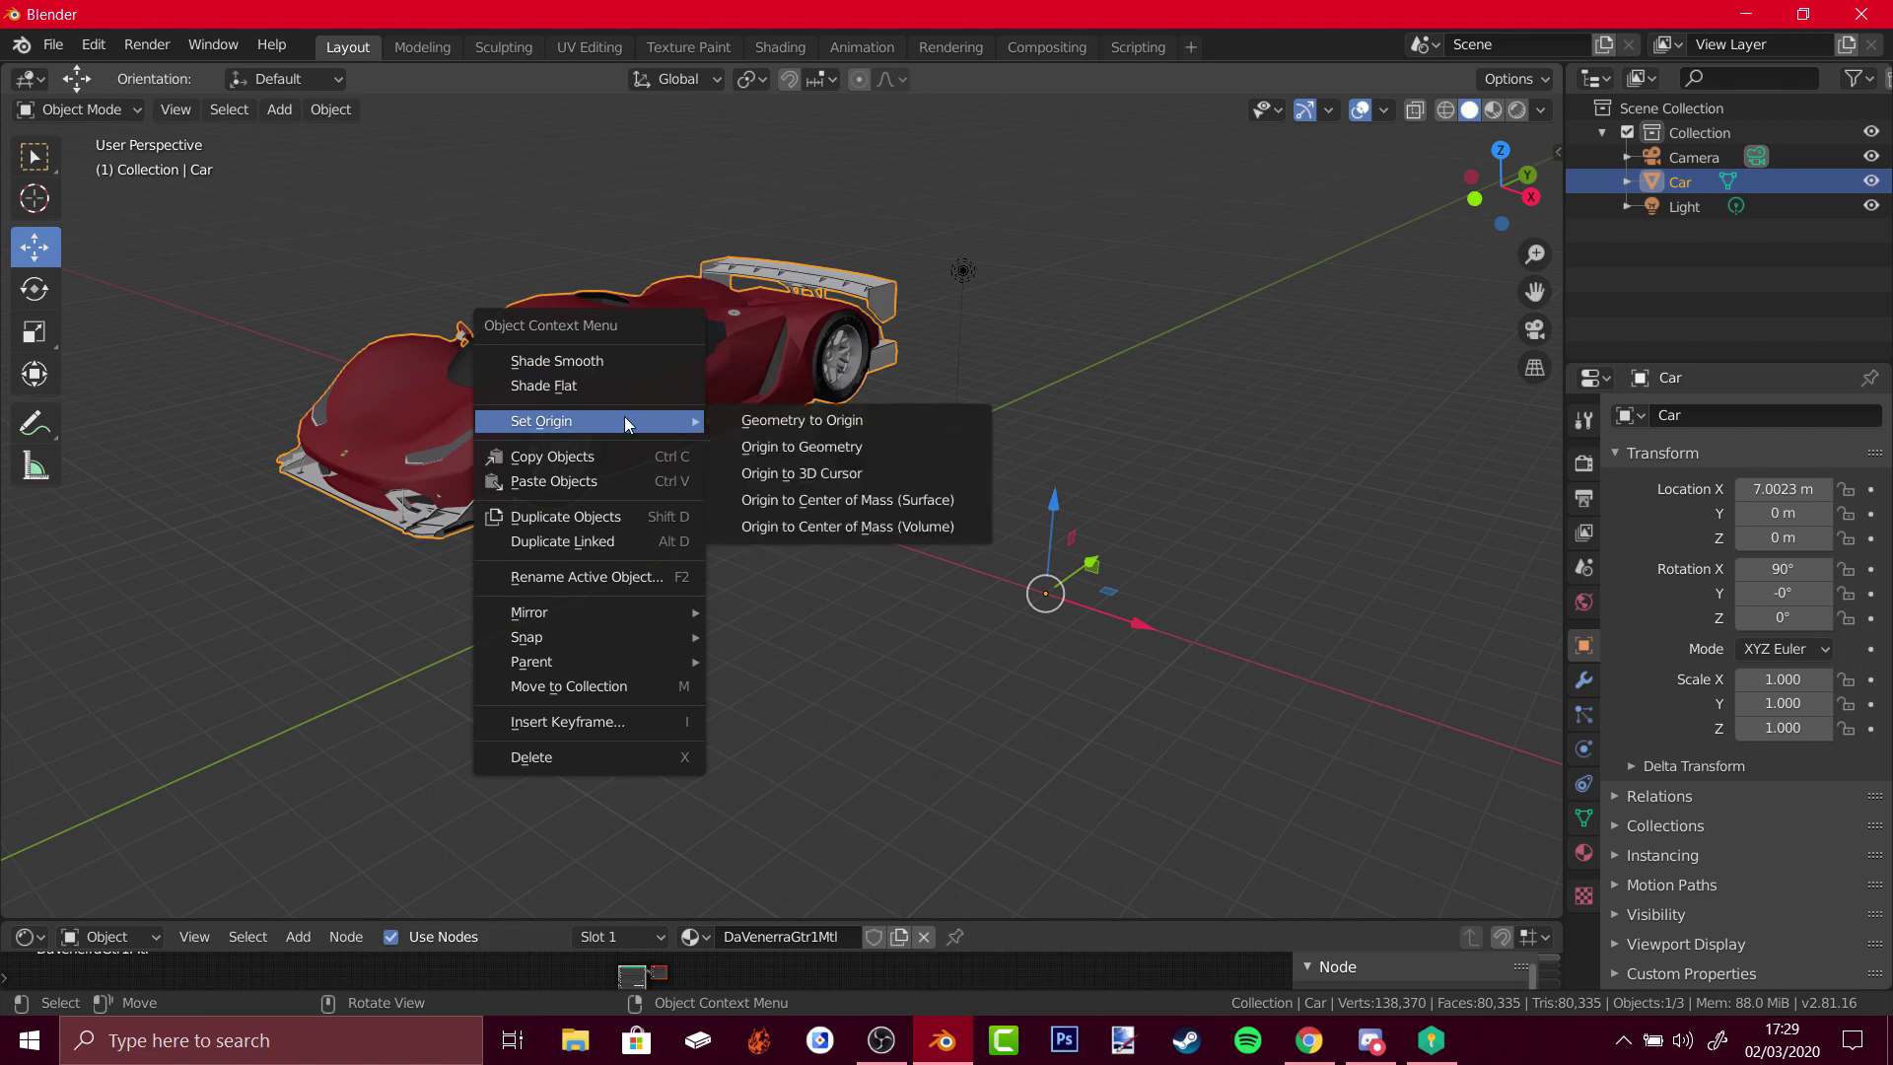
left_click(860, 446)
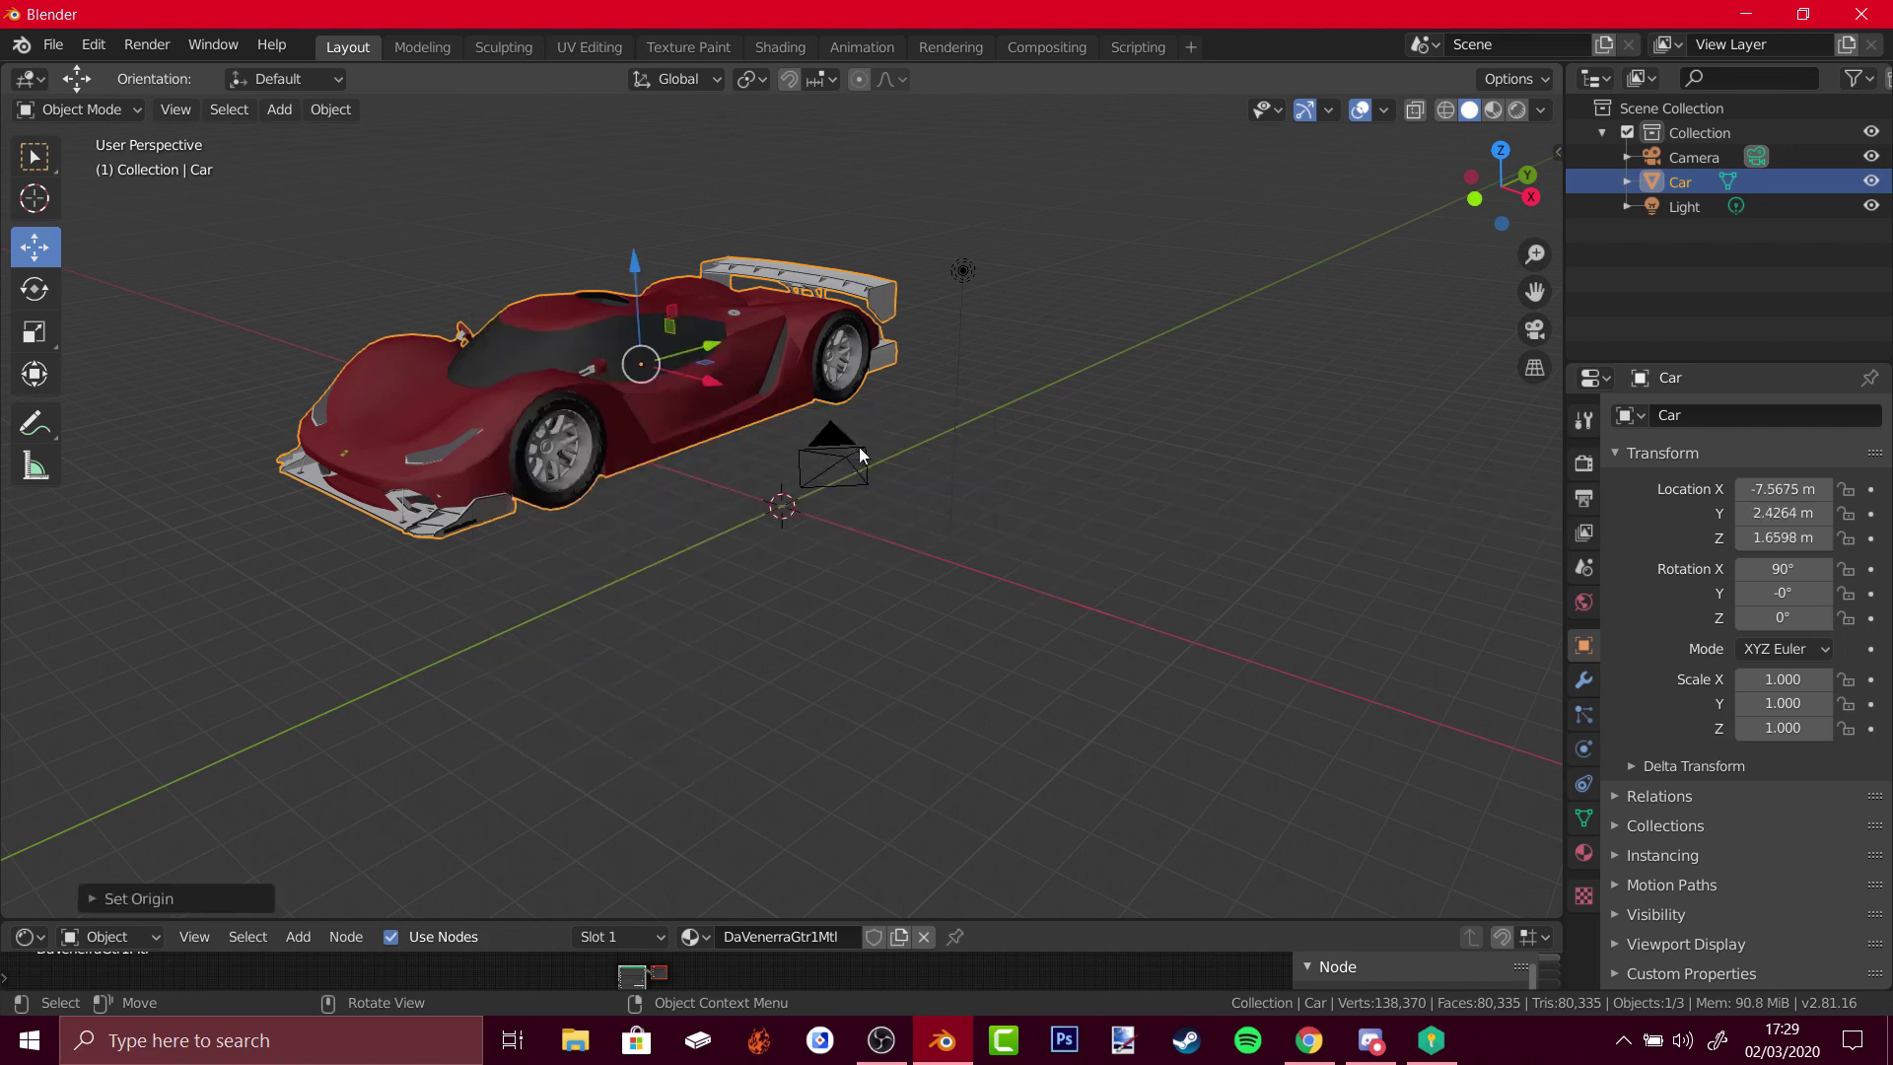
left_click_drag(708, 369, 952, 460)
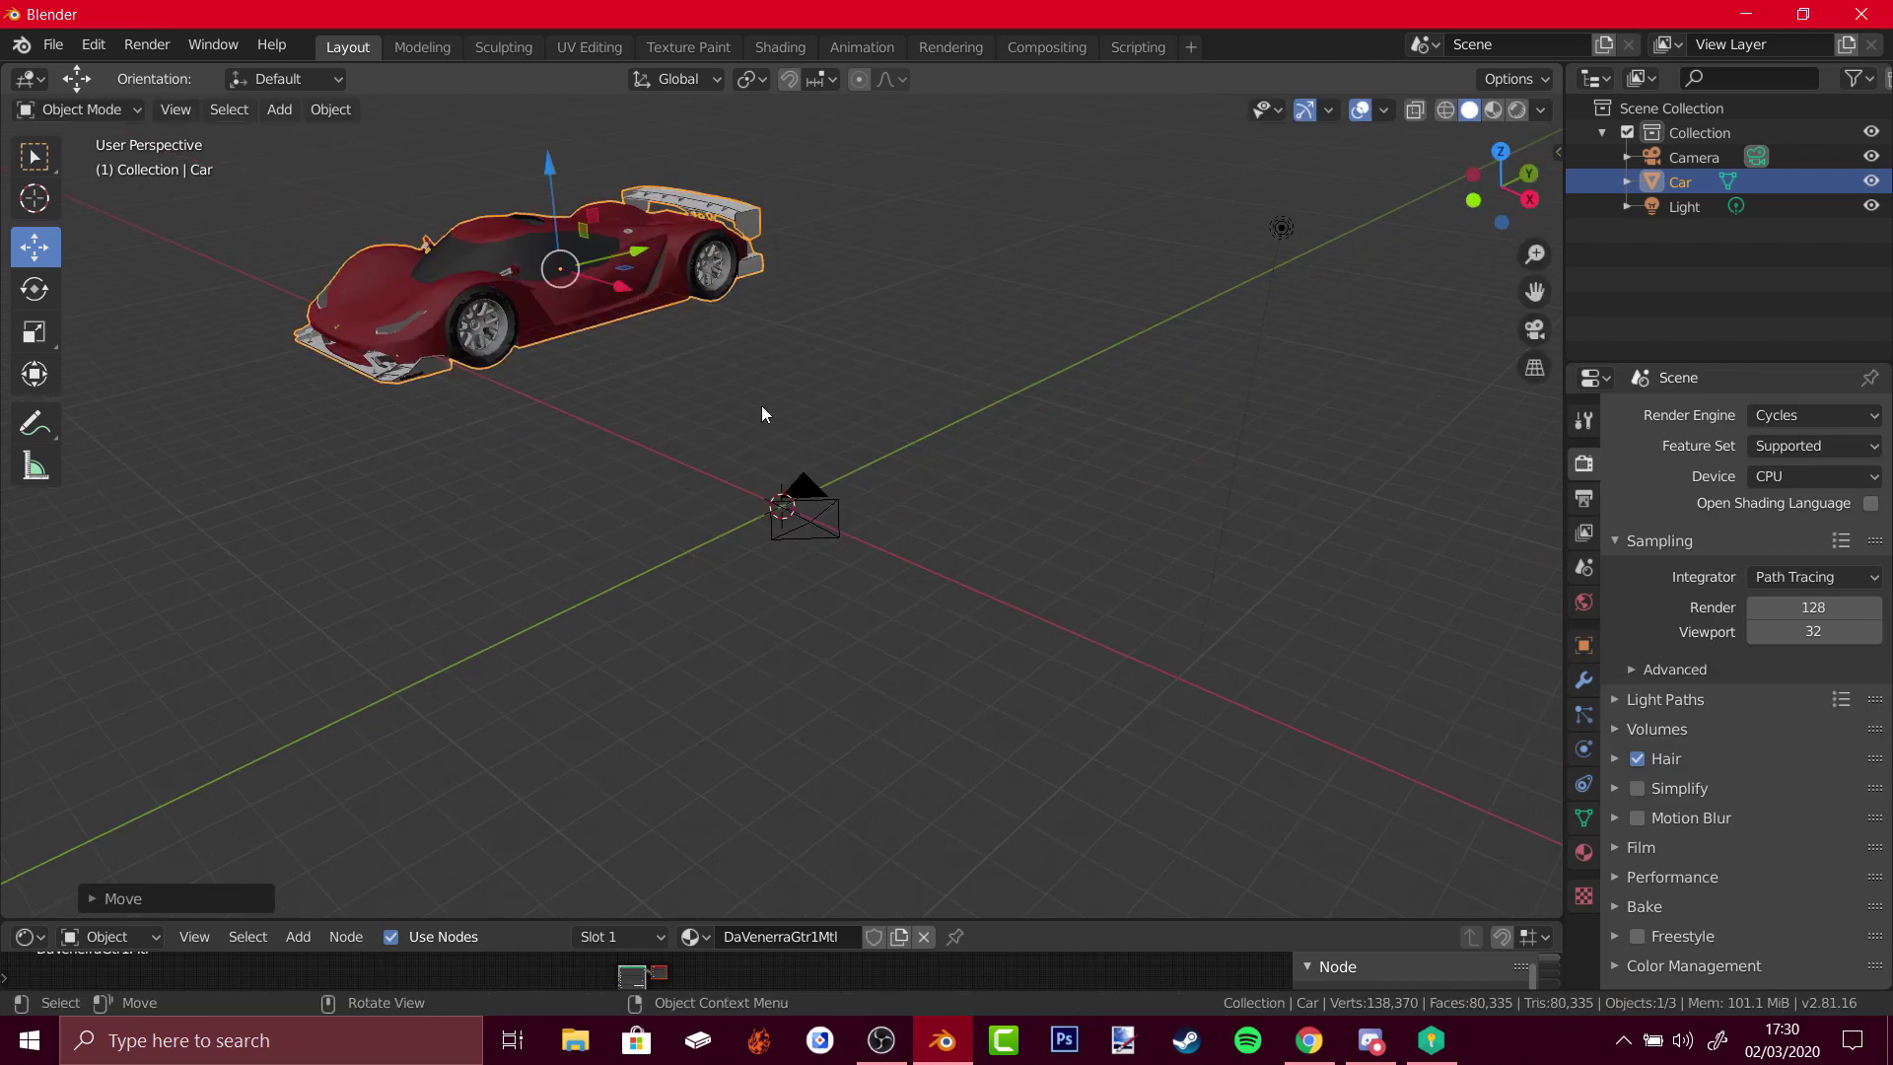
- Deselect the car and import Tree.obj as a Wavefront OBJ model
left_click(761, 405)
left_click(53, 44)
mouse_move(135, 381)
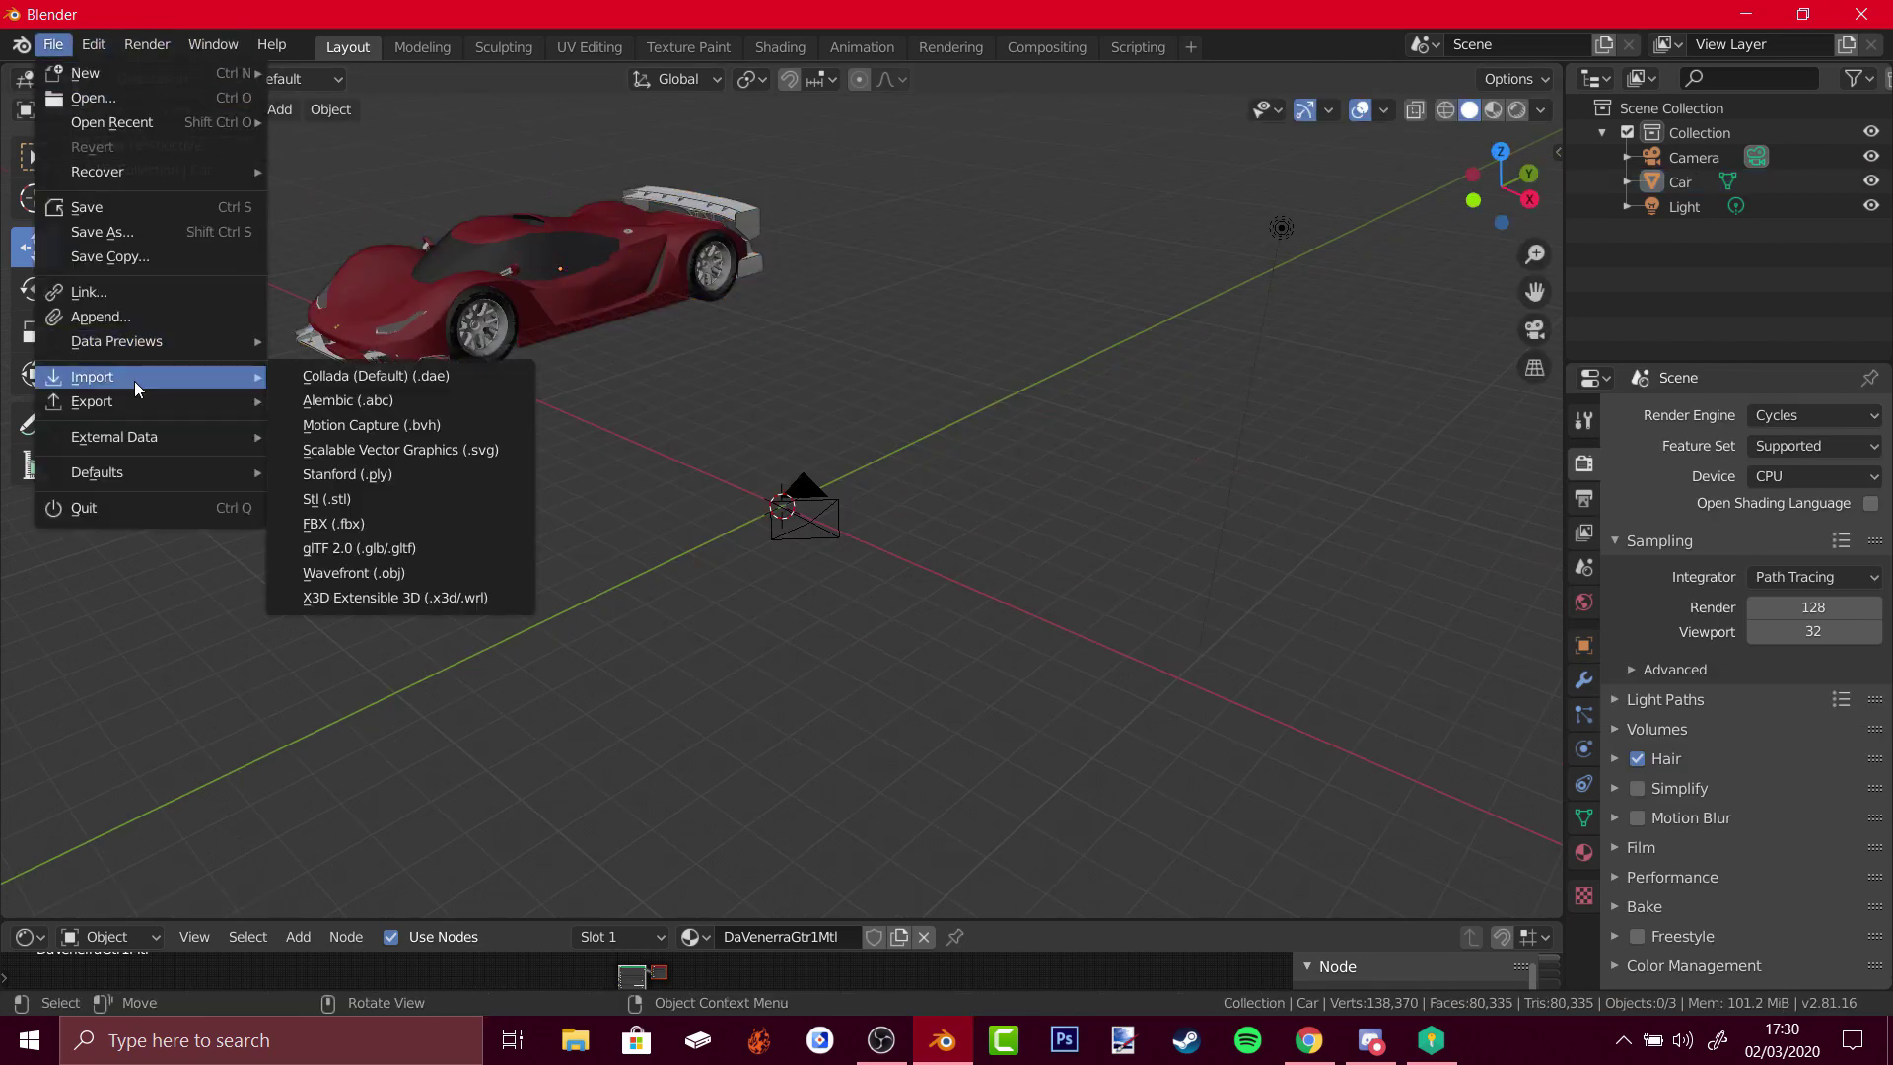
left_click(400, 573)
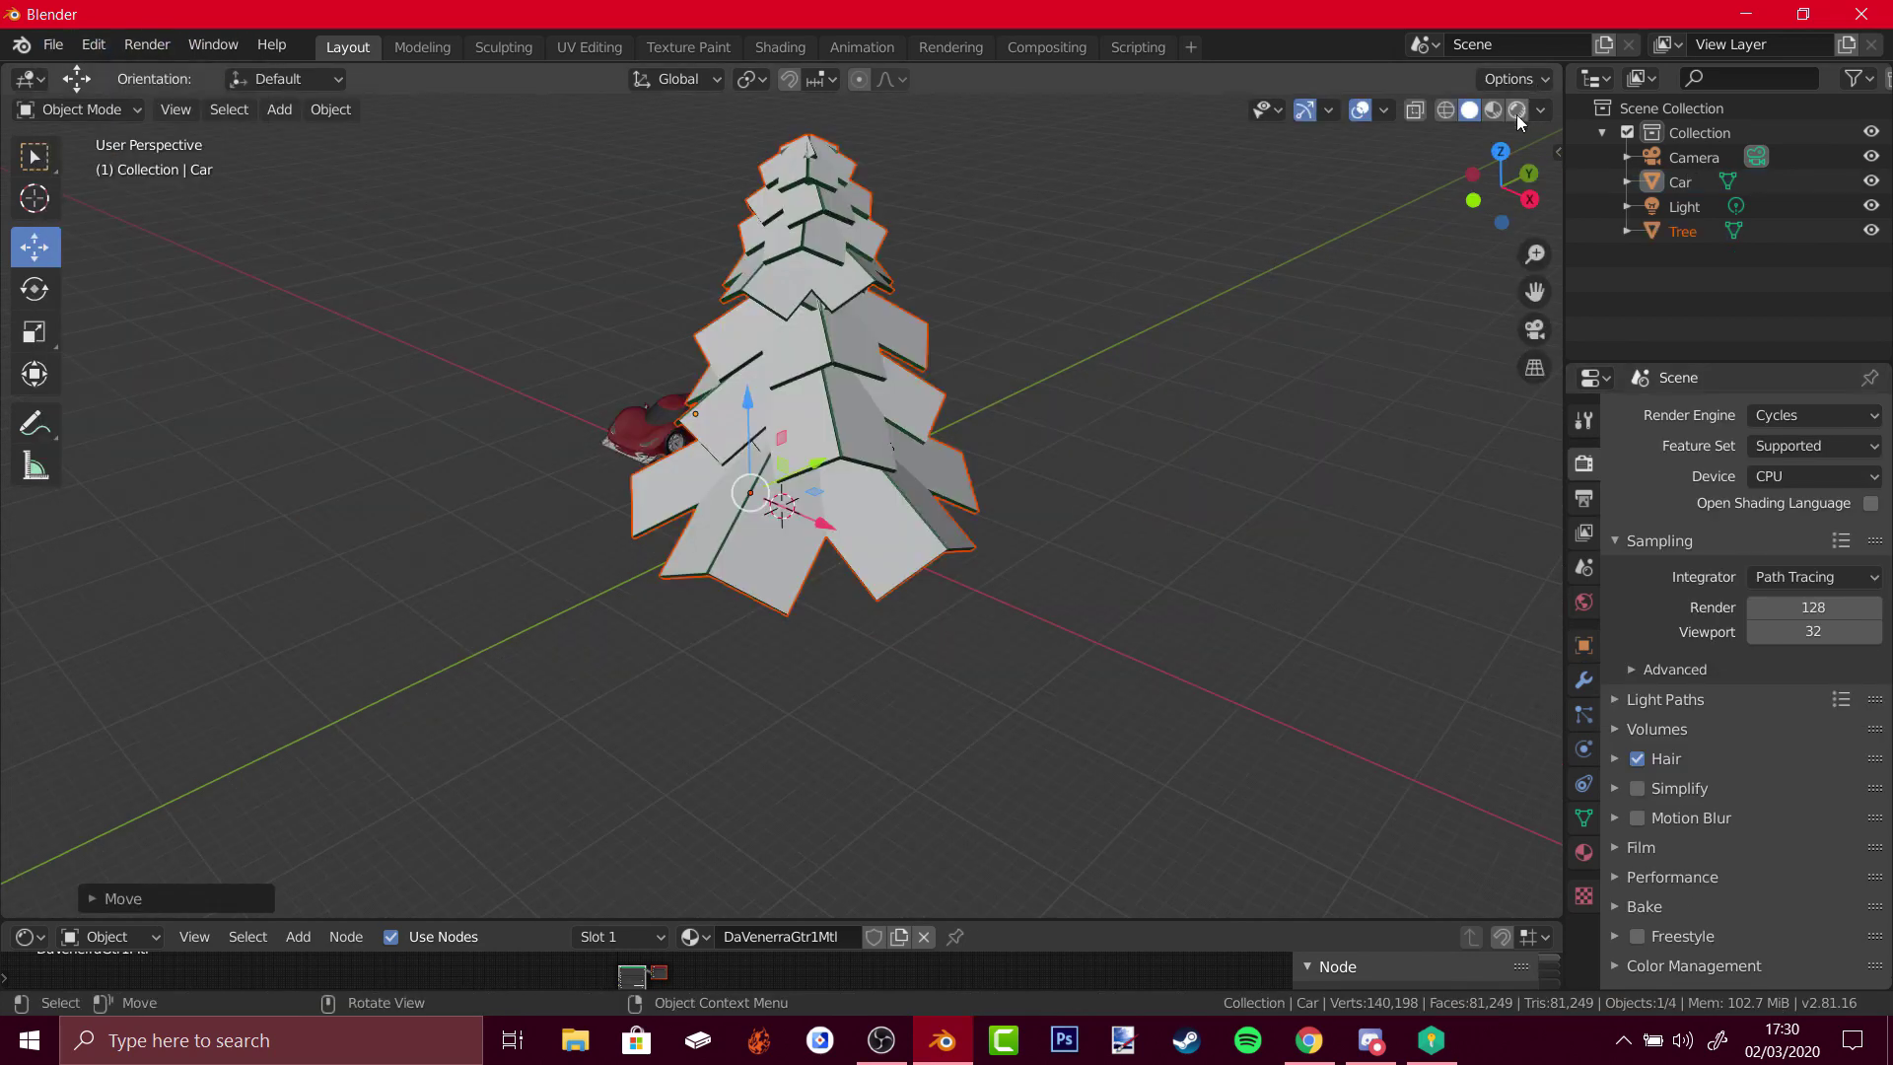
- Switch the viewport to rendered shading and examine the tree's leaf texture up close
left_click(1517, 109)
scroll(969, 424, "up", 2)
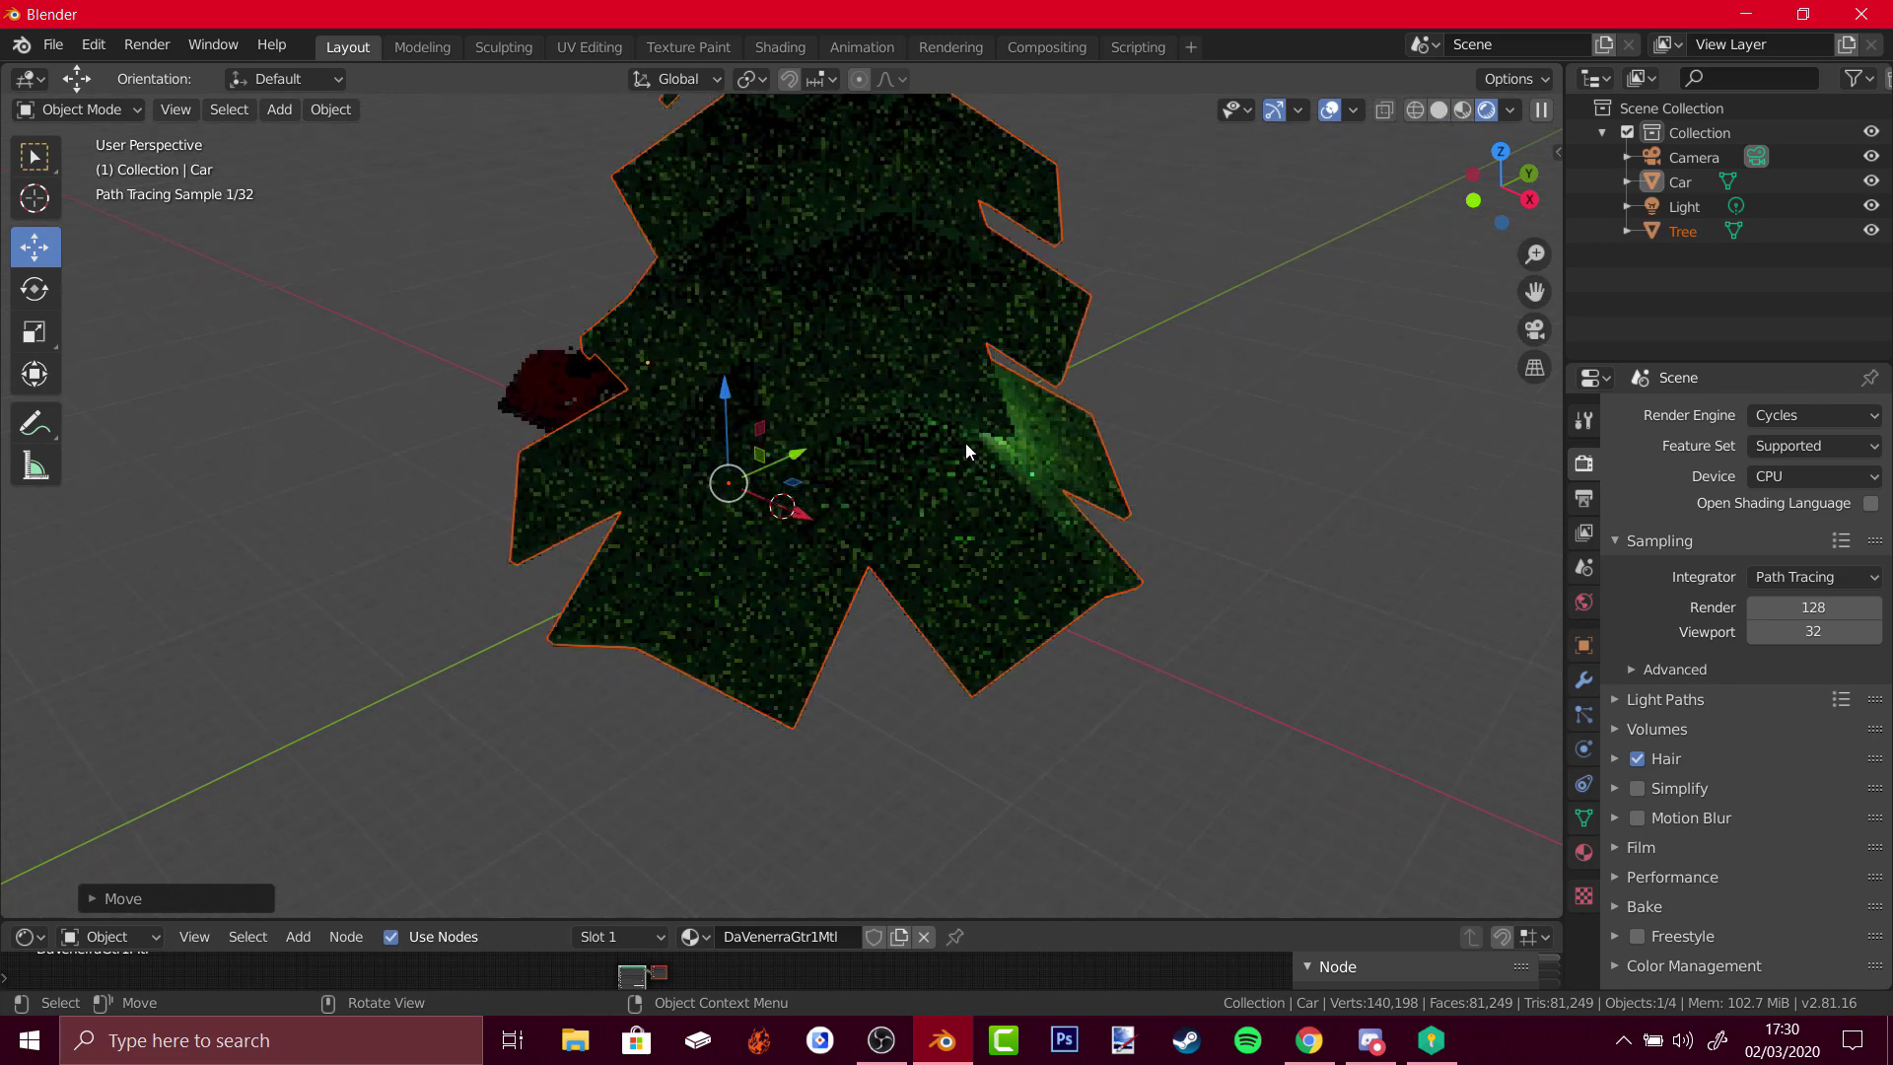
scroll(967, 442, "up", 5)
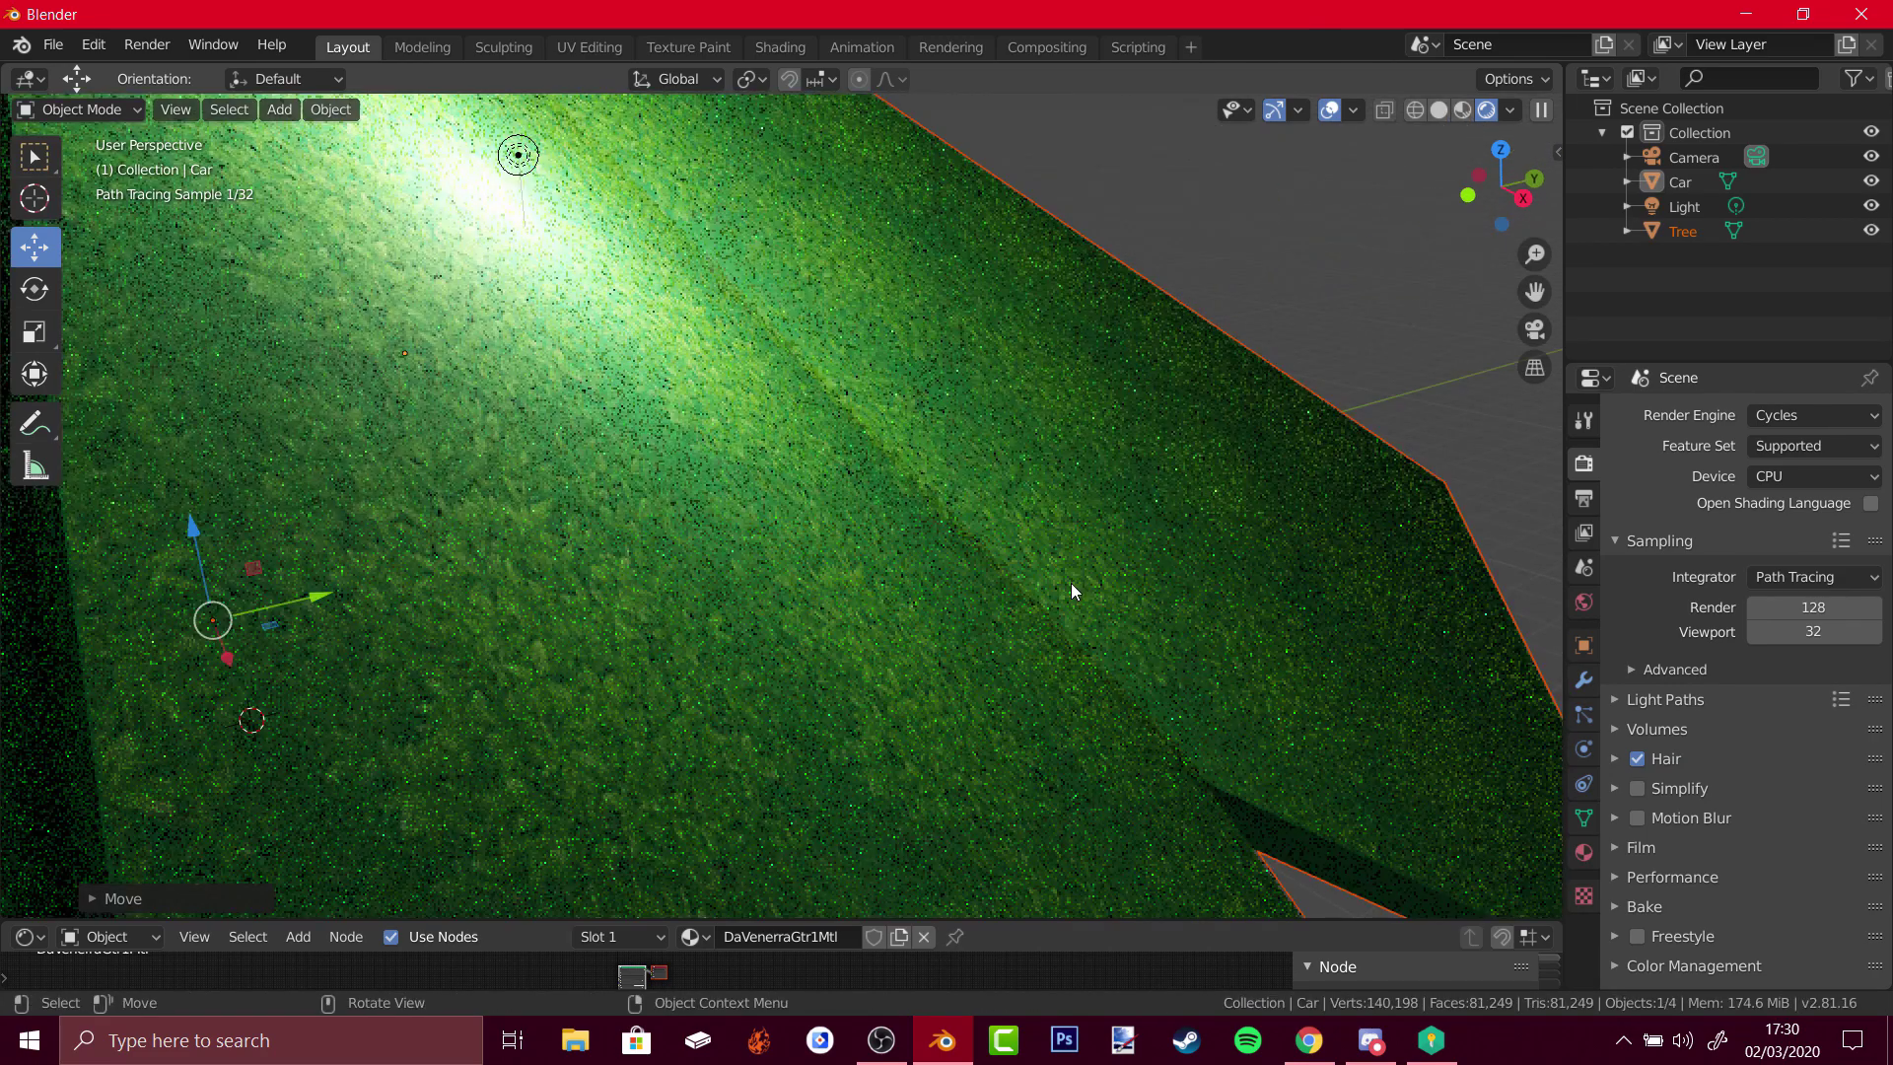